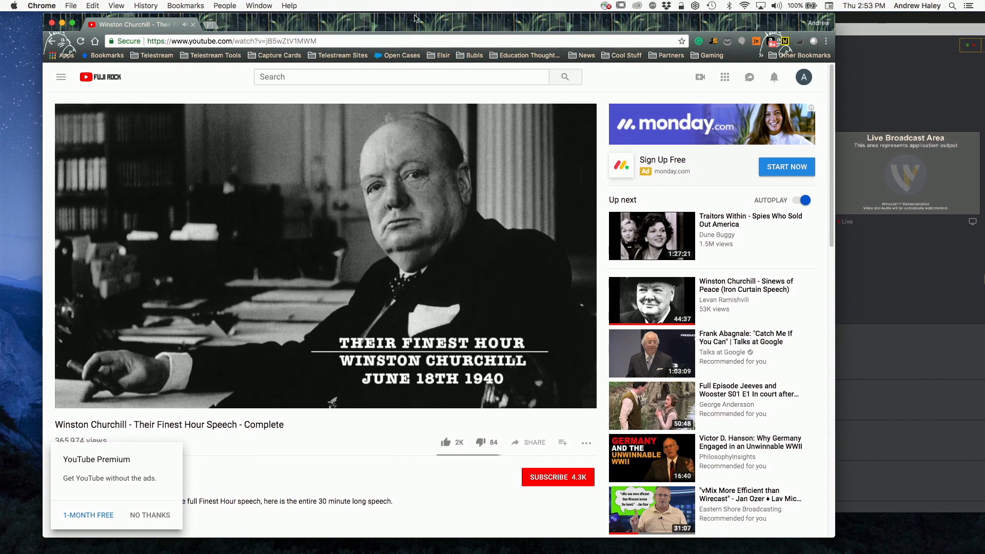
Step: Reposition the browser window, and open the Sound output device list in System Preferences
drag(395, 21, 468, 25)
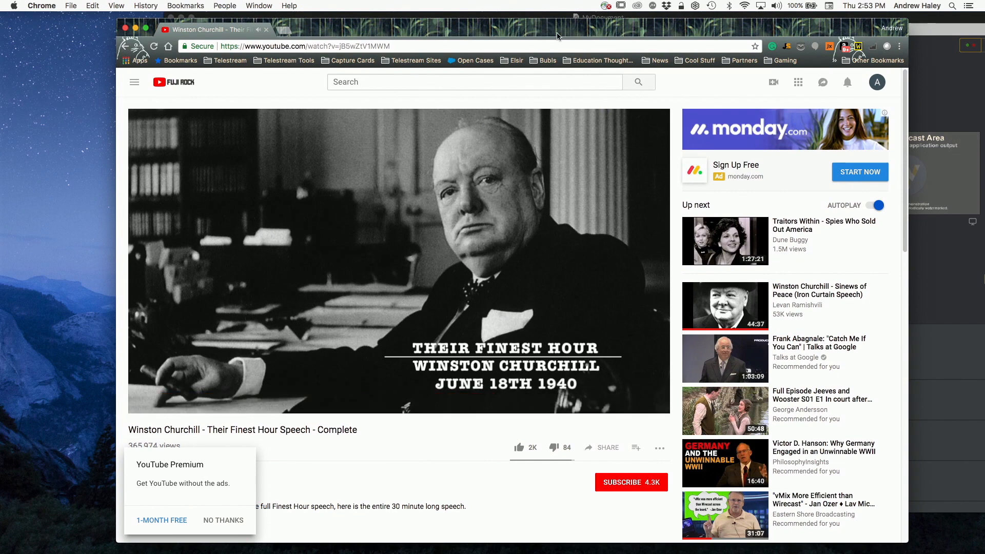
drag(537, 29, 475, 23)
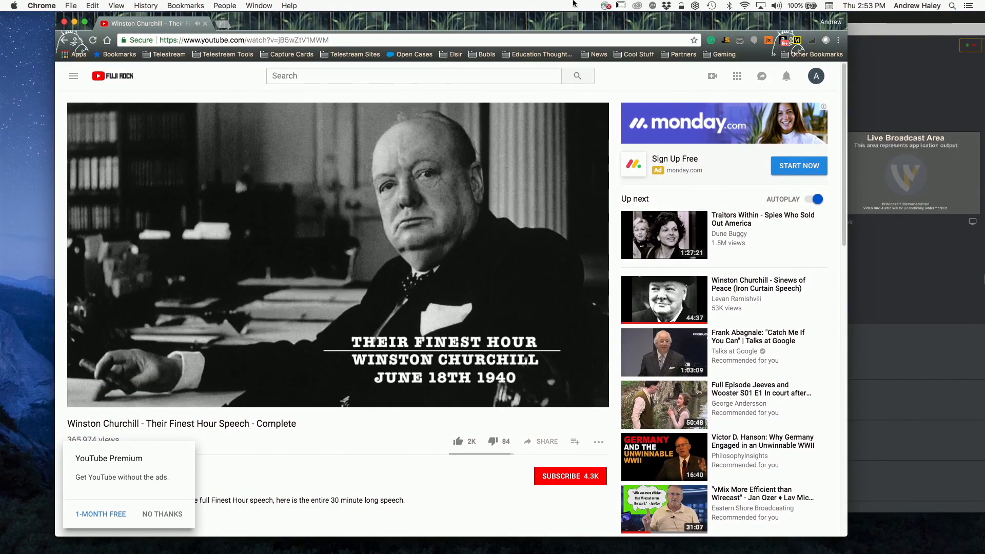
key(super+space)
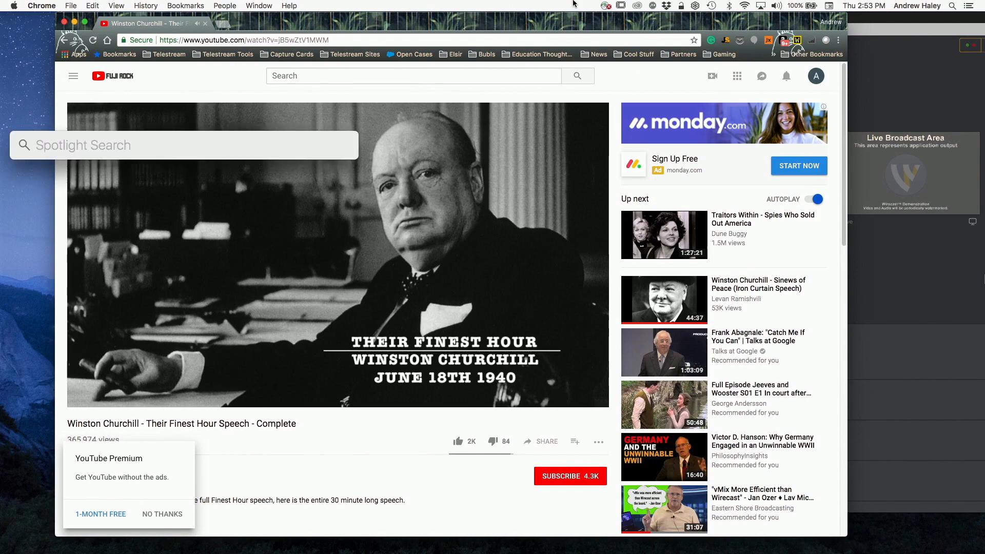
text(system Preferences)
key(Return)
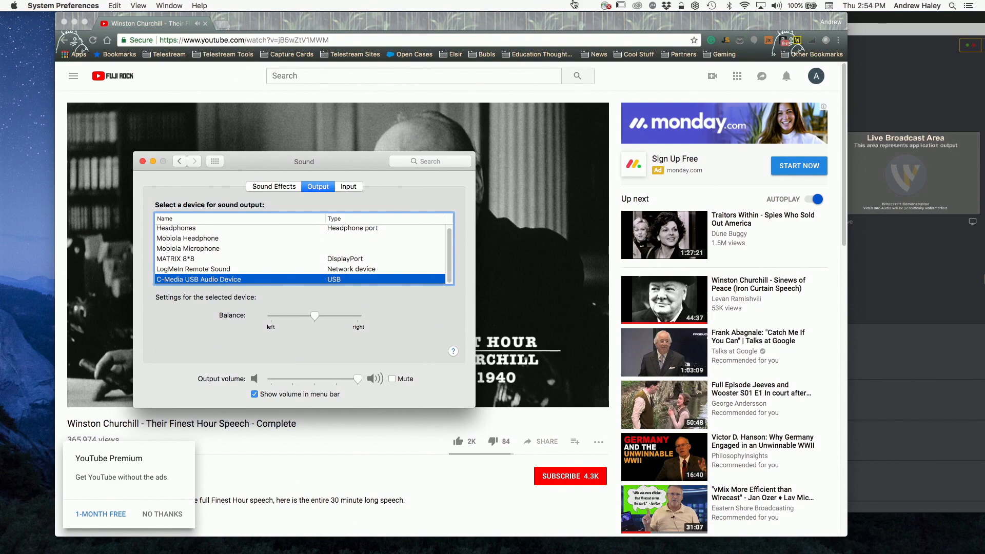
Step: Switch to Wirecast, reposition its window, and put master layer 1's Clear Layer shot in preview
key(super+Tab)
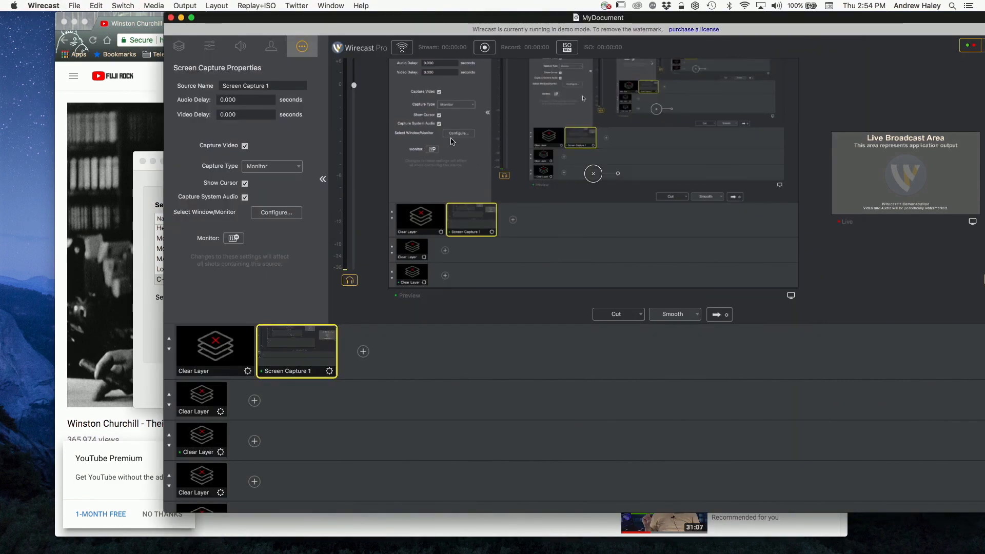
double_click(306, 15)
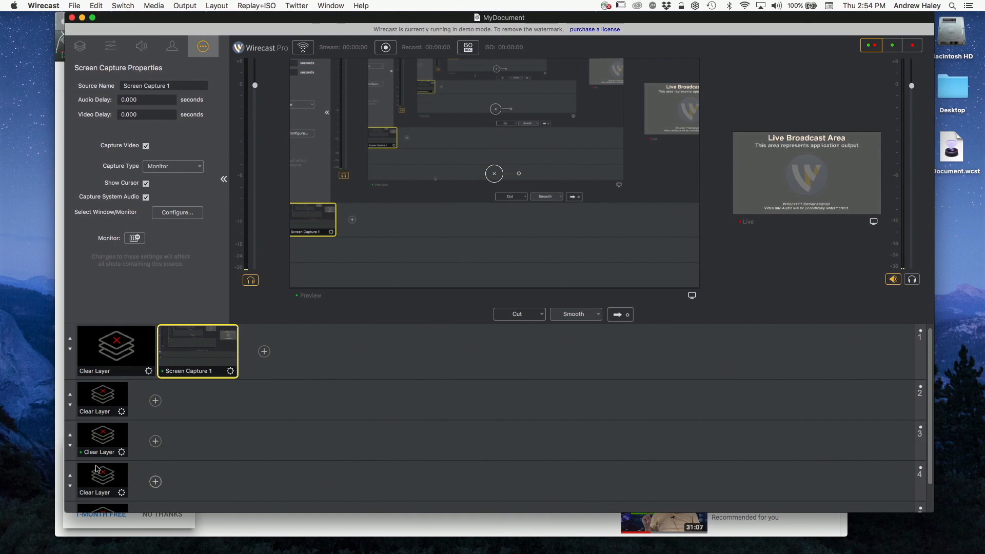
click(115, 350)
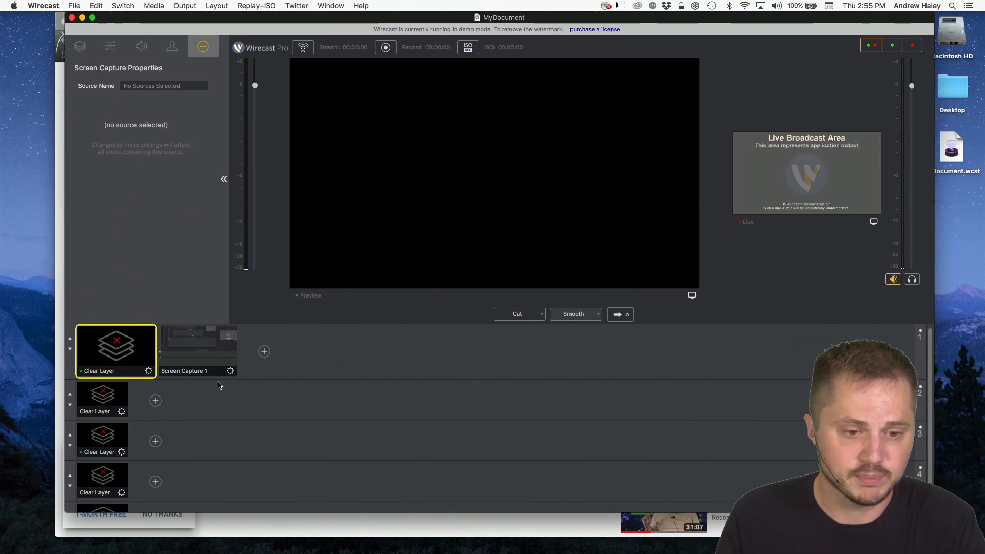
Step: Add the Built-in Microphone Audio system device as an audio capture shot on master layer 1
click(356, 352)
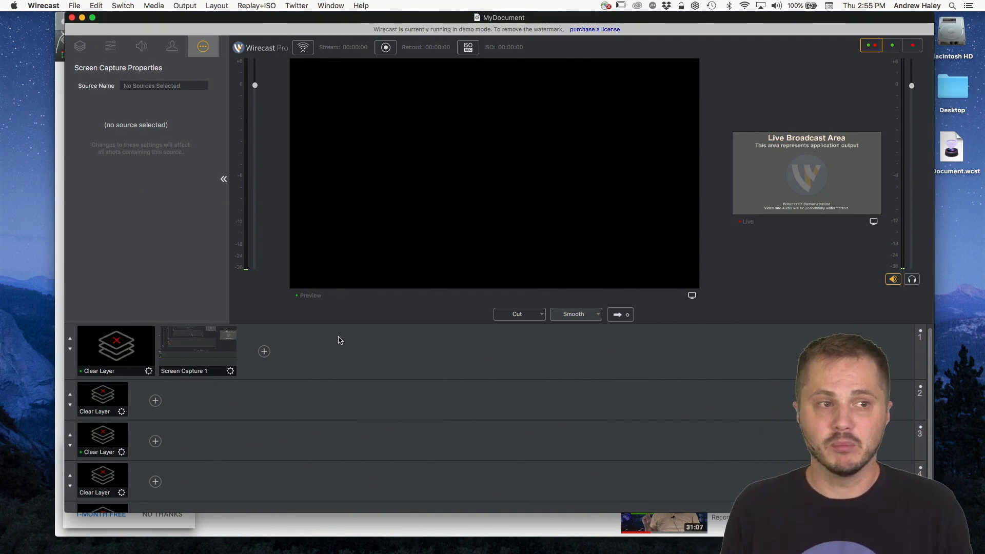
click(264, 352)
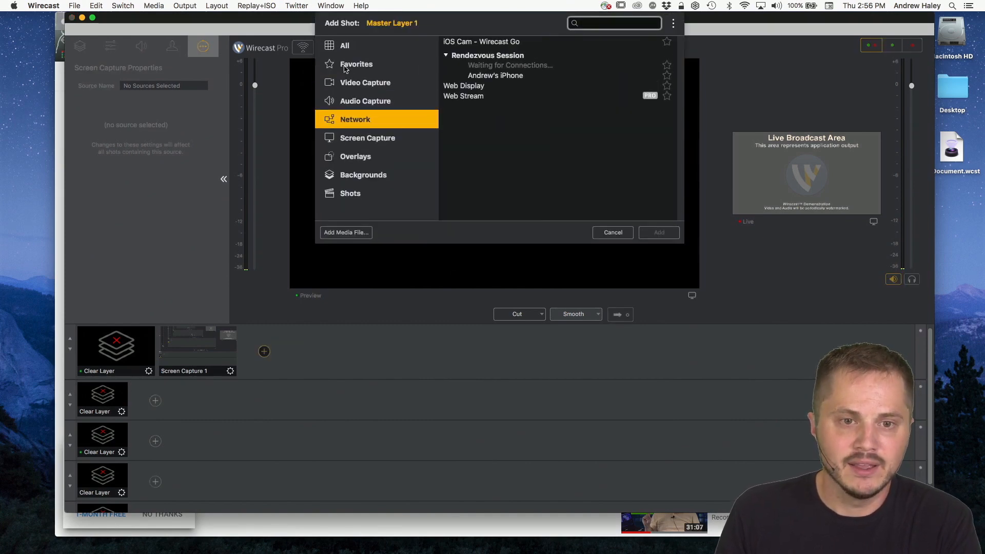
click(389, 103)
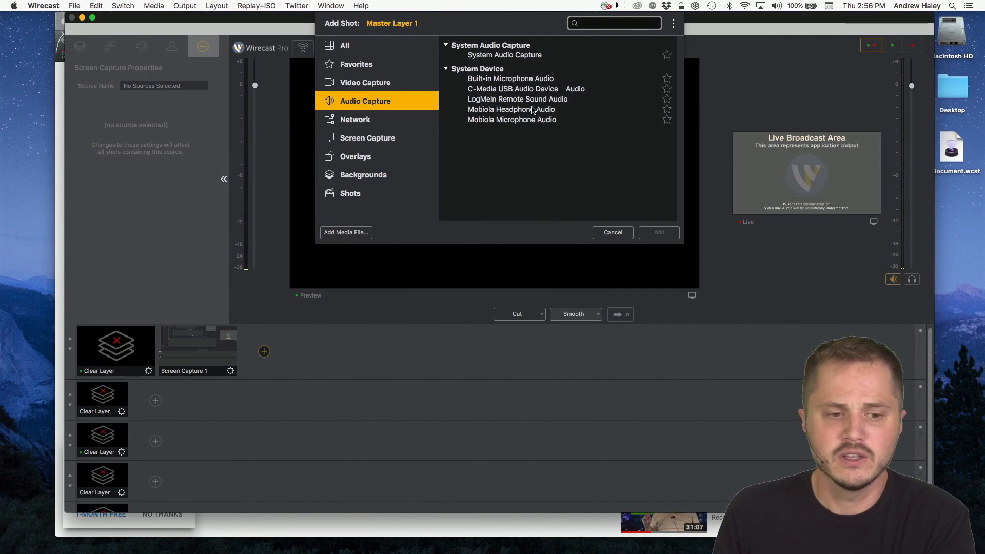
click(505, 80)
click(659, 233)
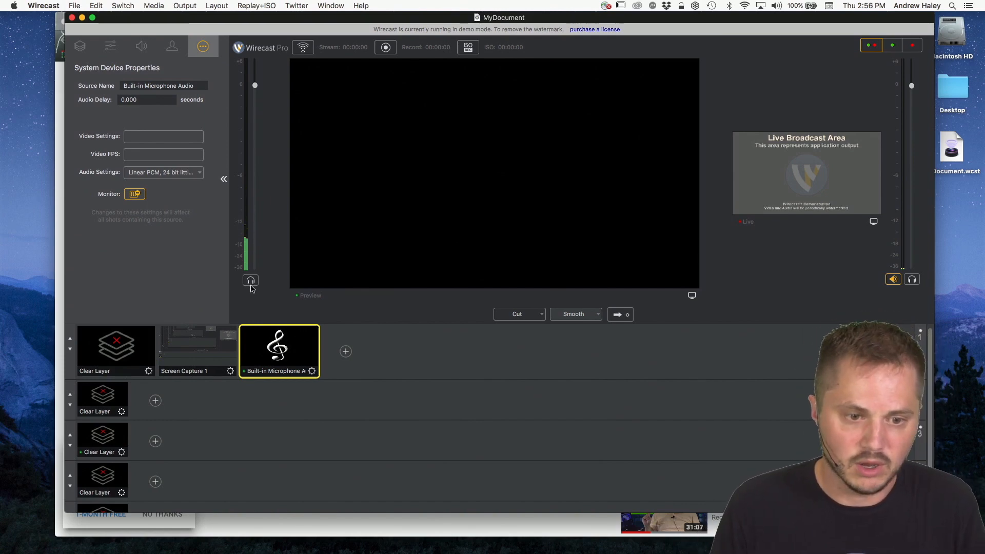
Step: Toggle the preview headphone monitoring on and off while the Built-in Microphone Audio shot is in preview
click(251, 282)
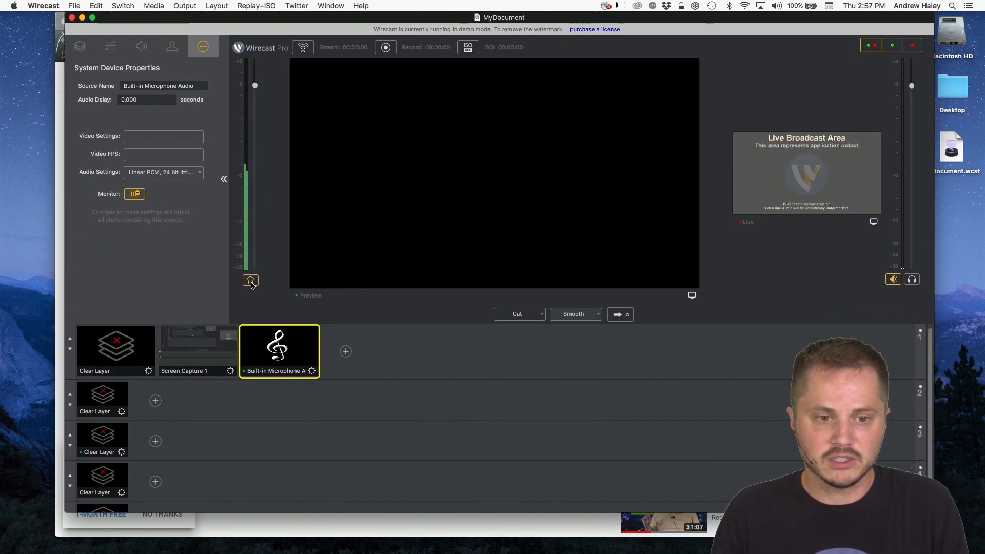
click(251, 281)
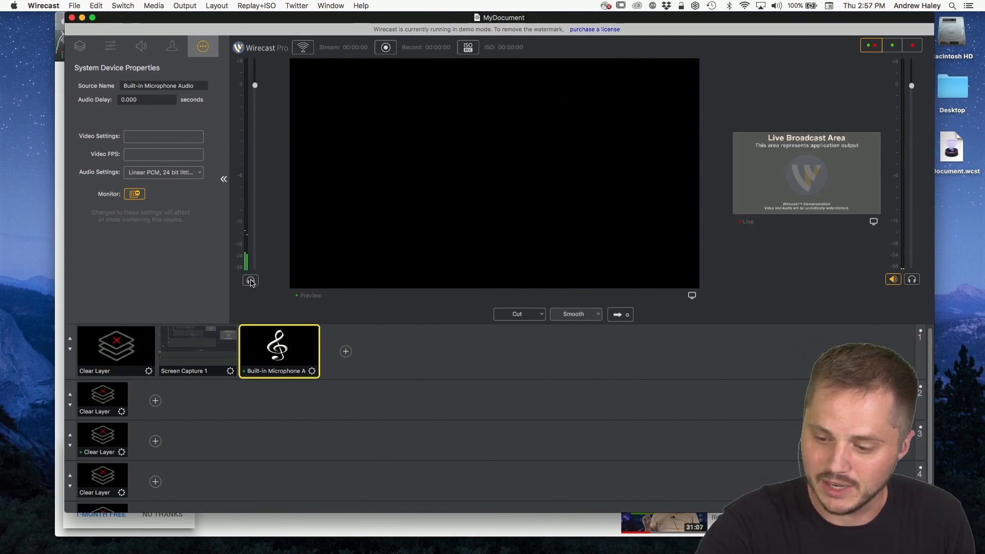
click(252, 282)
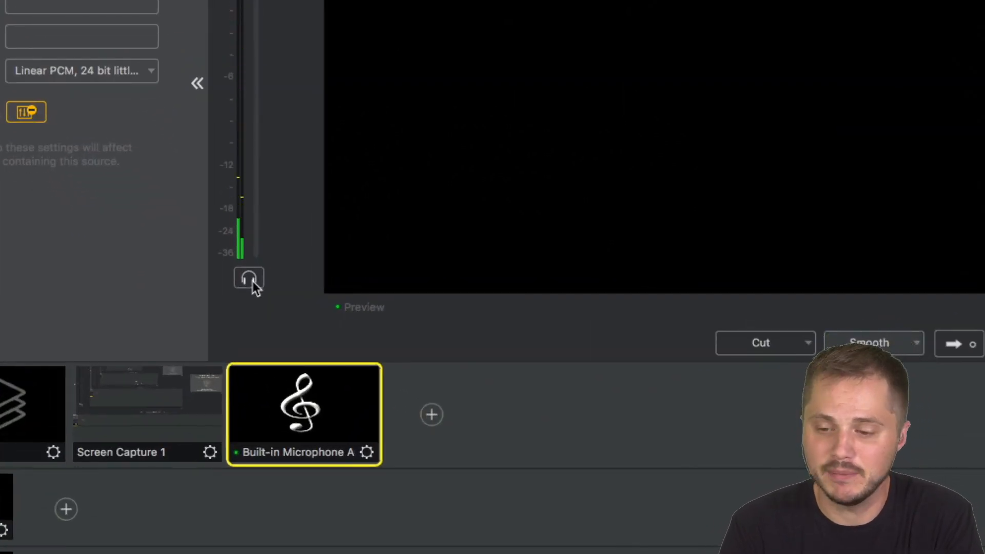
click(253, 281)
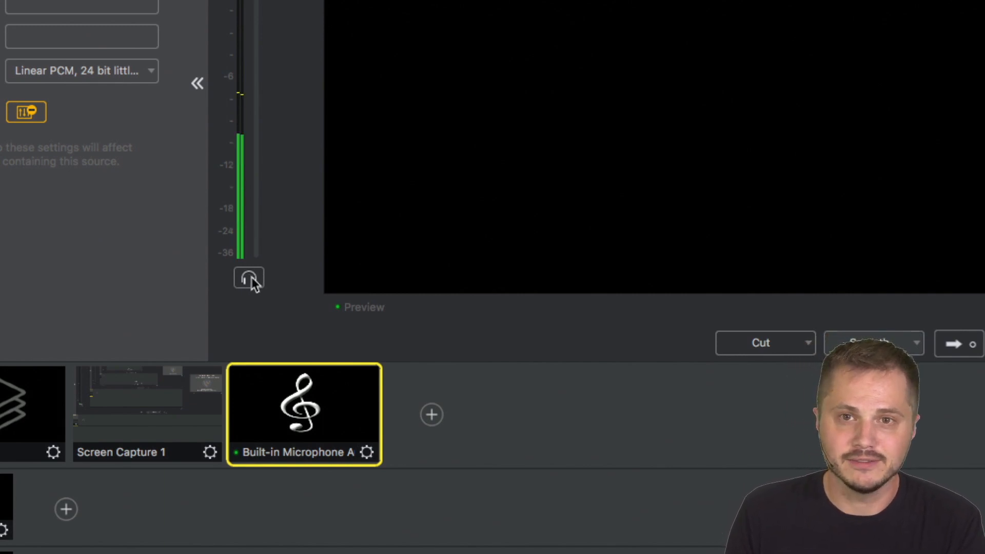
click(251, 279)
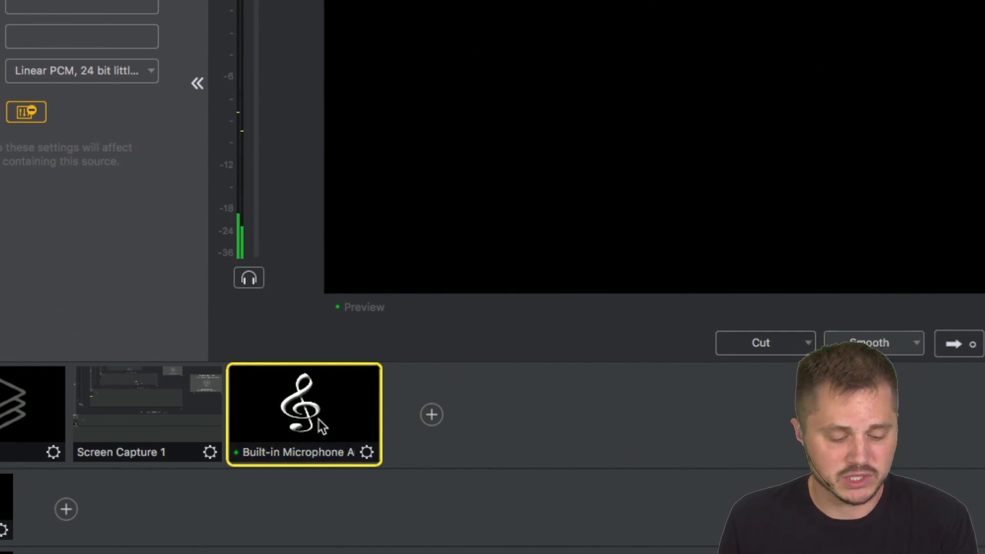
scroll(309, 382, down, 2)
scroll(308, 381, up, 2)
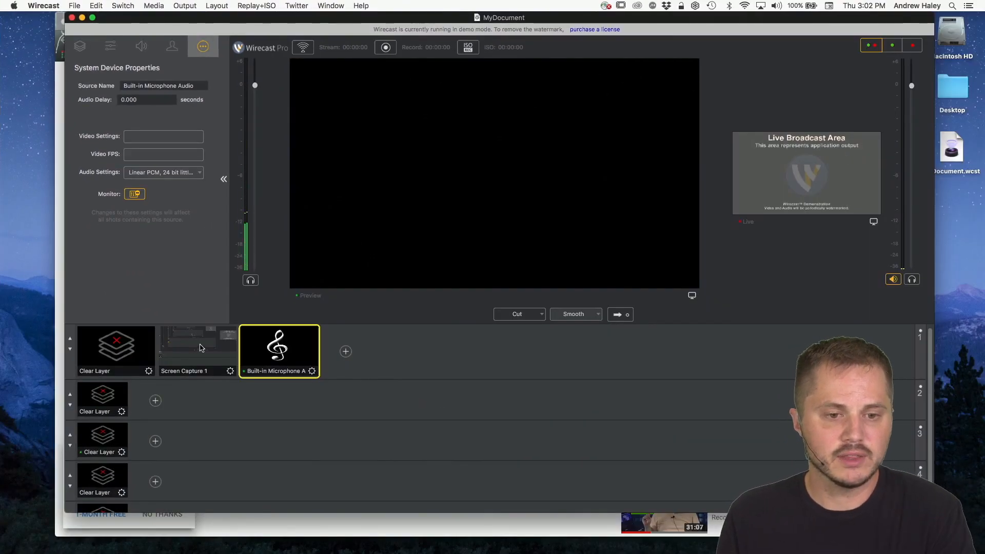
Step: Put the Screen Capture 1 shot in preview and turn on headphone monitoring for the preview audio
click(203, 346)
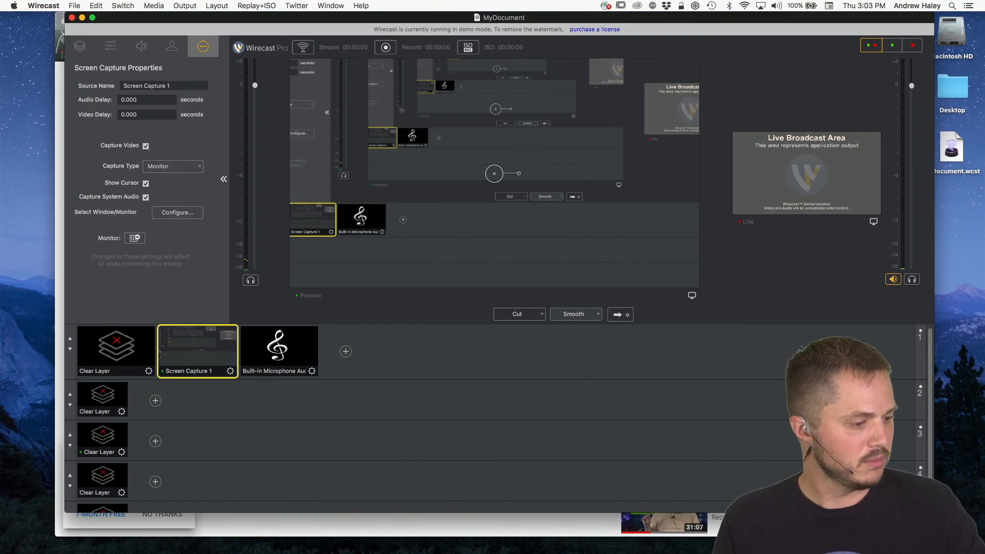
key(super+Tab)
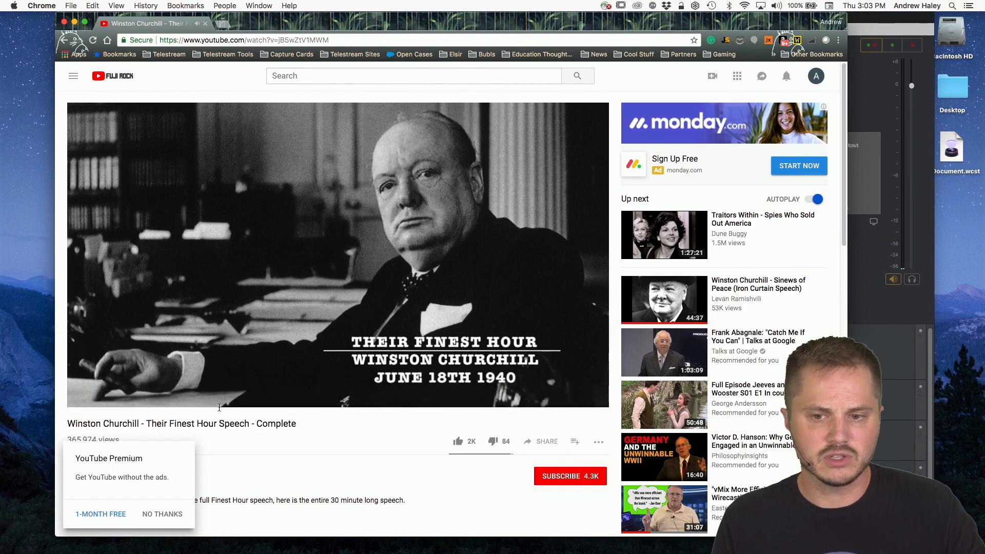
drag(324, 23, 329, 64)
click(336, 22)
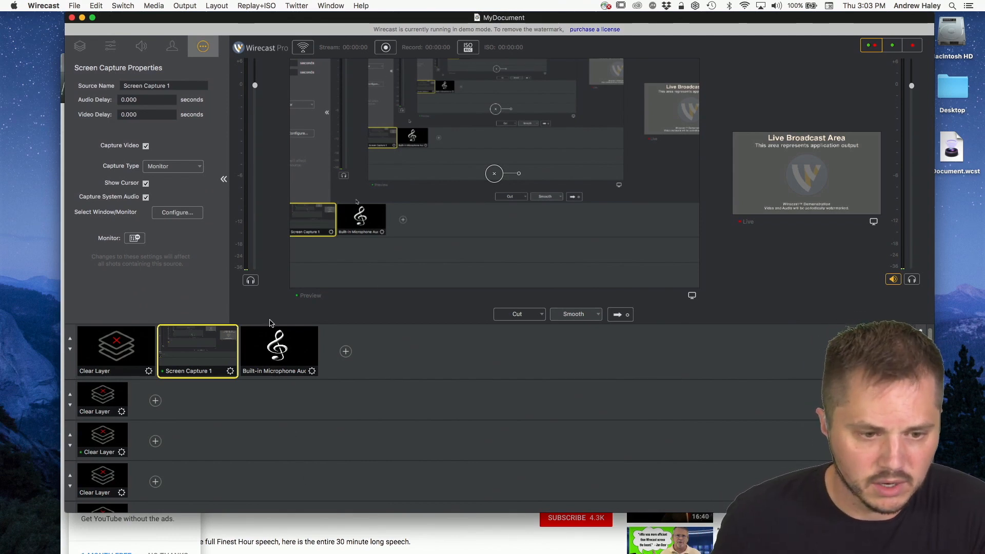
click(251, 282)
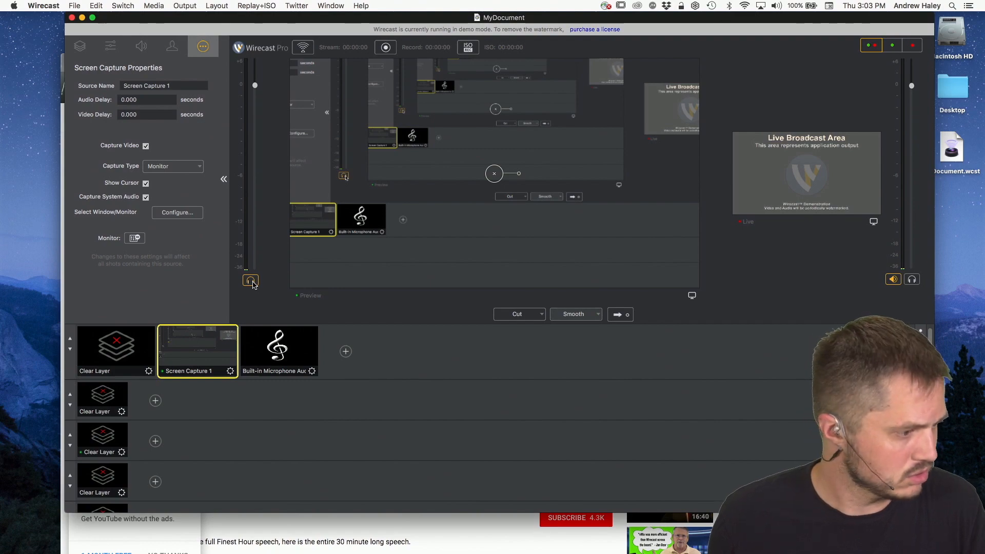
Step: Switch to System Preferences and set the sound output device to Headphones
key(super+Tab)
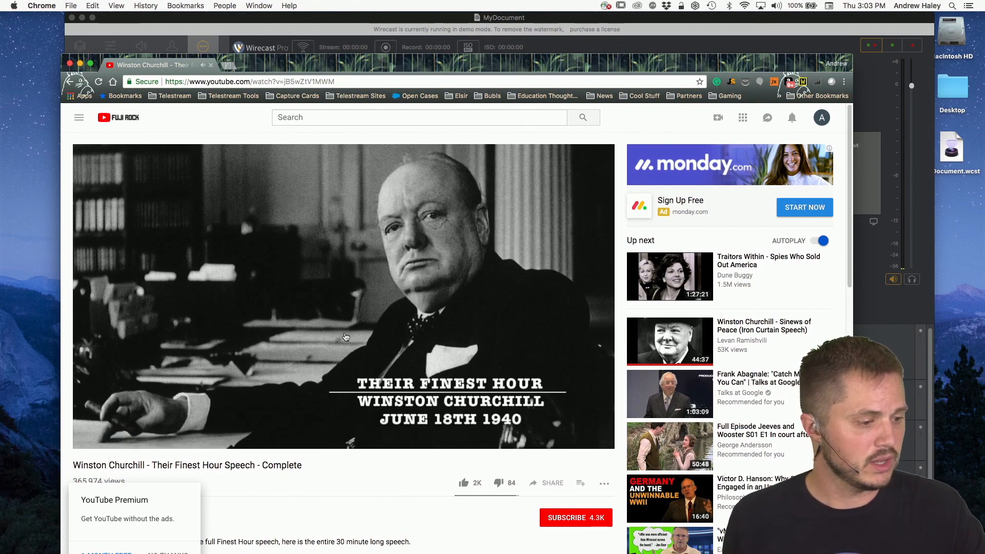
key(super+Tab)
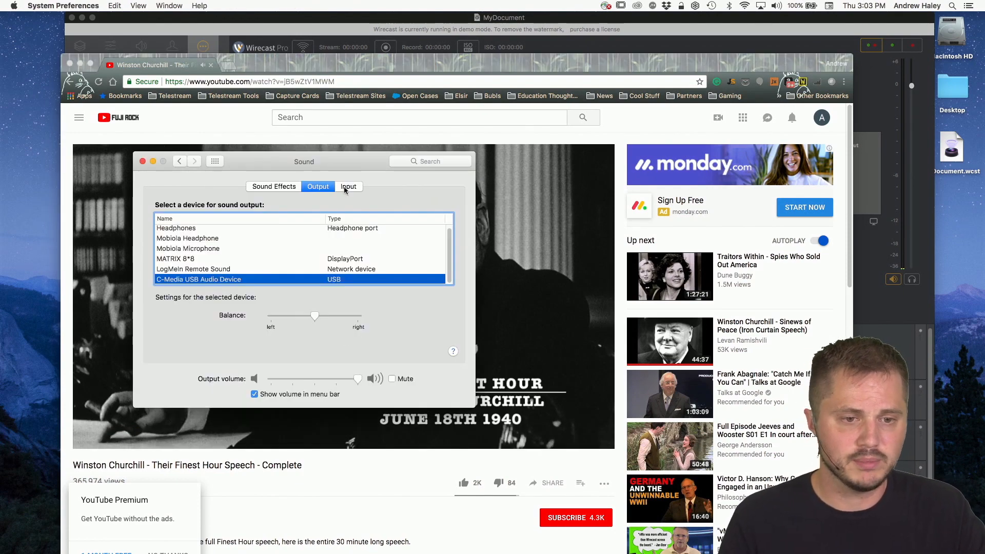
drag(225, 171, 269, 152)
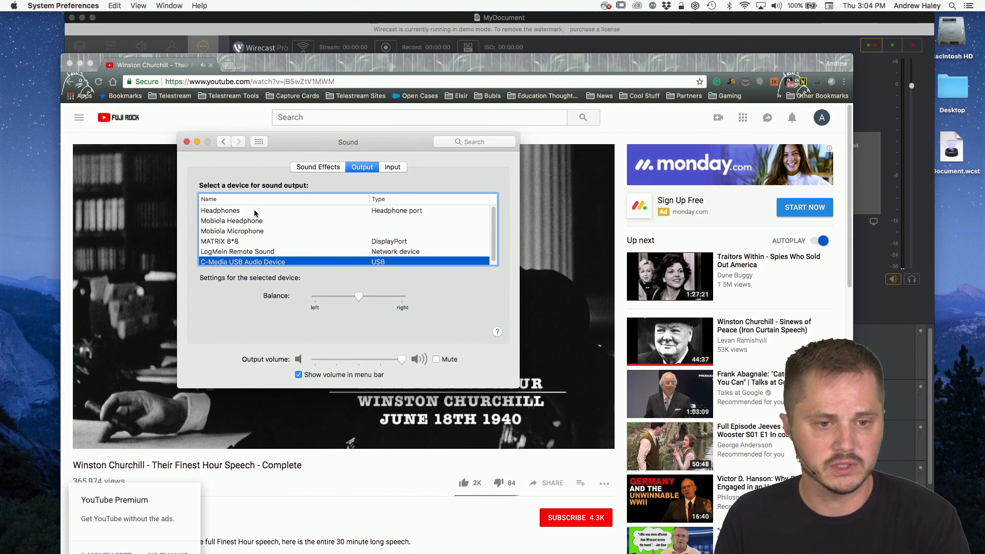
click(254, 211)
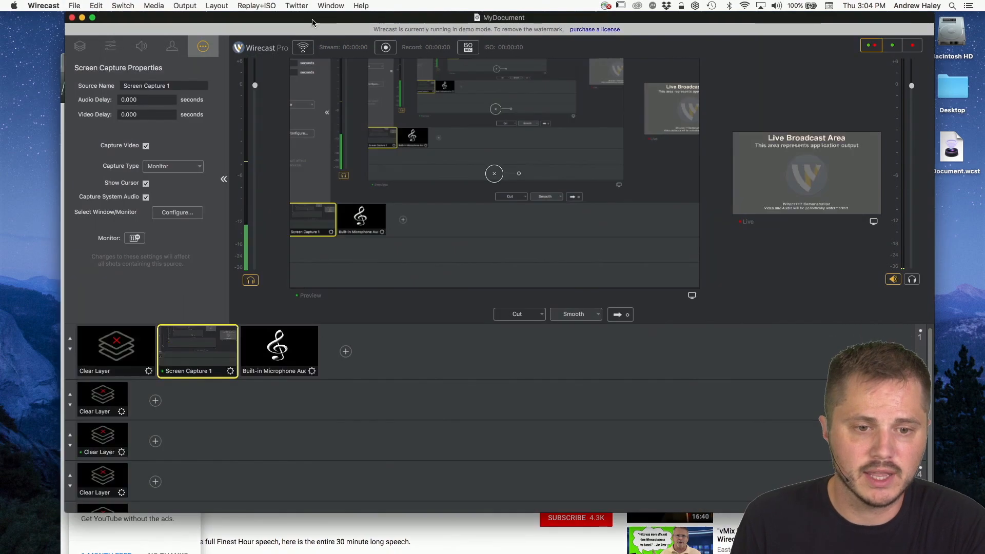
Step: Compare Screen Capture 1's system audio properties in Wirecast with the Sound output devices in System Preferences
click(315, 24)
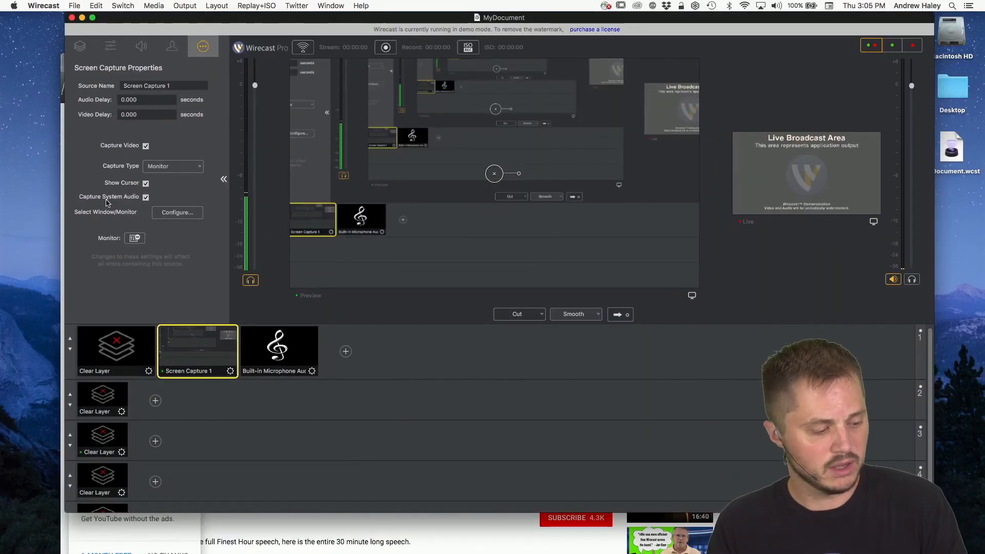
key(super+Tab)
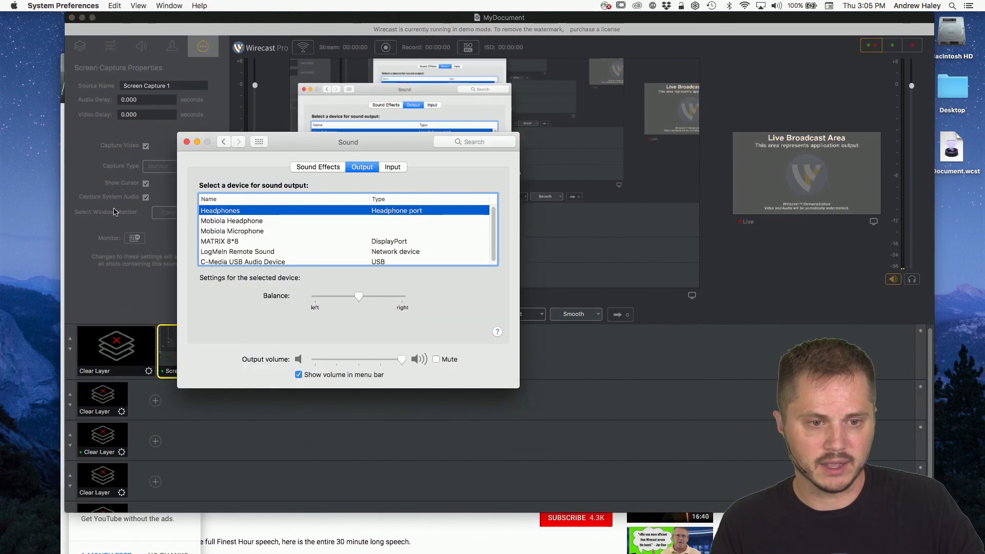
scroll(229, 229, down, 1)
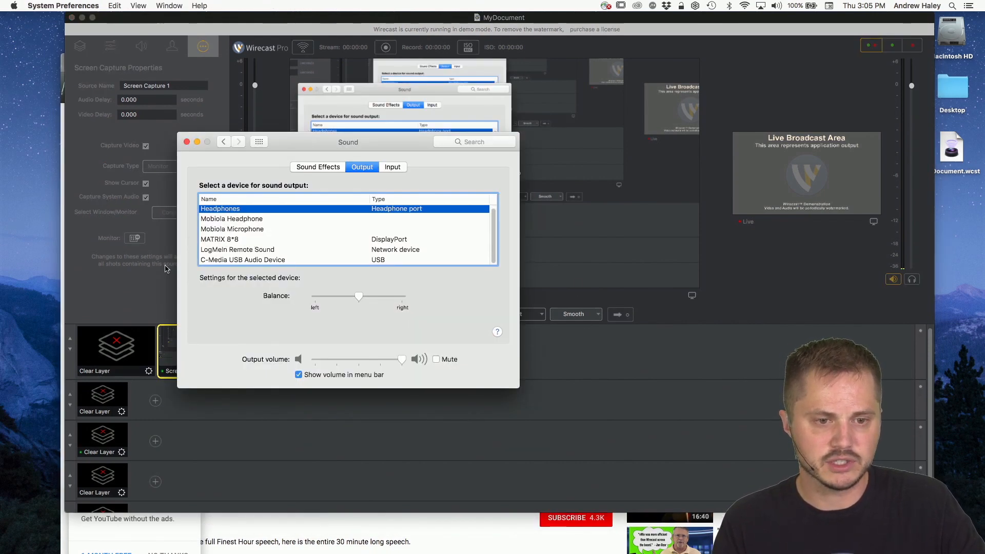
scroll(252, 225, up, 1)
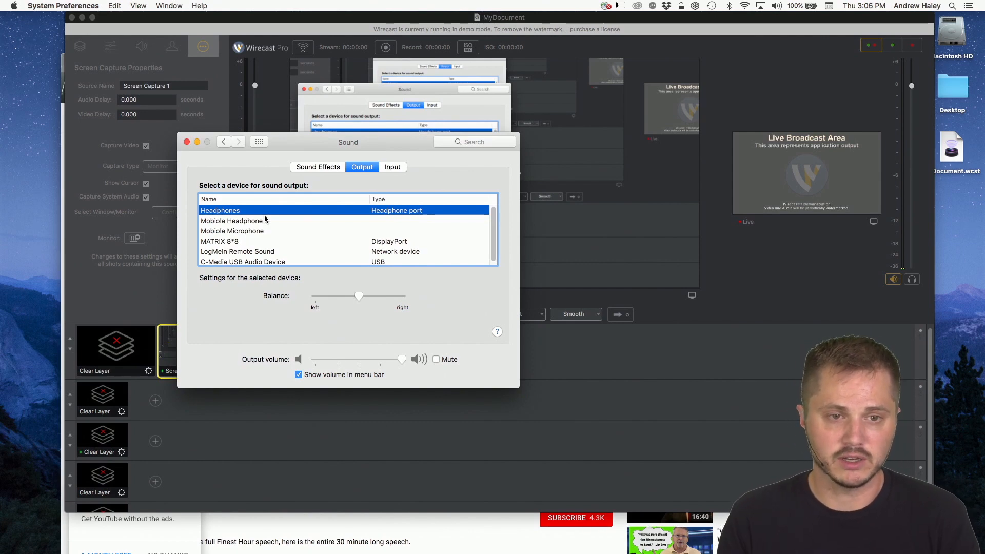
click(376, 19)
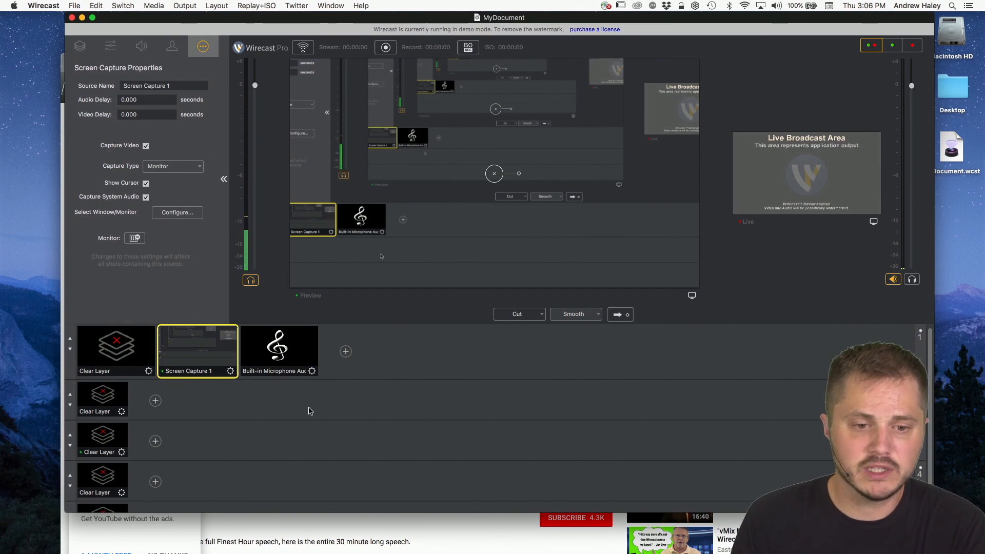
Step: Move the Built-in Microphone Audio shot from master layer 1 to layer 2, and put Screen Capture 1 back in preview
click(280, 354)
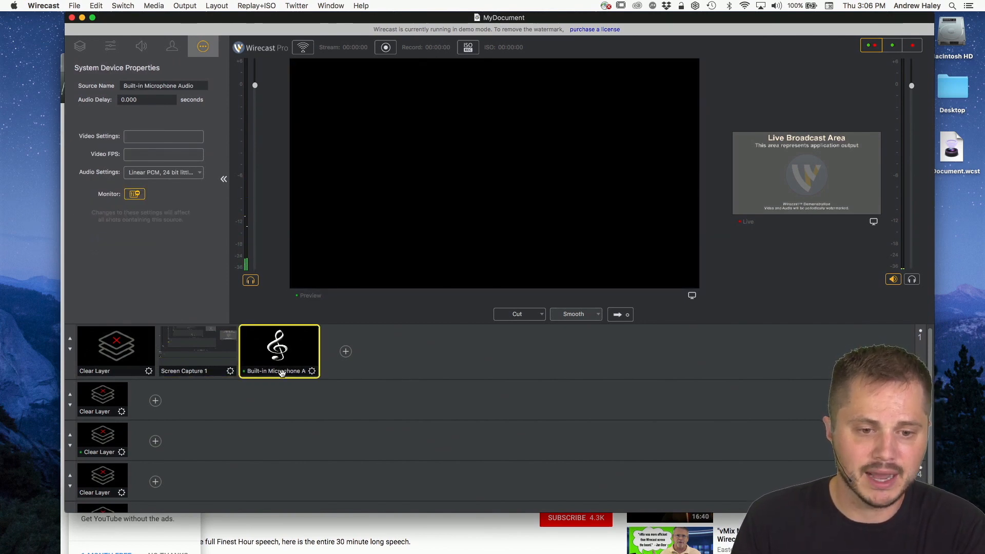
drag(280, 369, 188, 416)
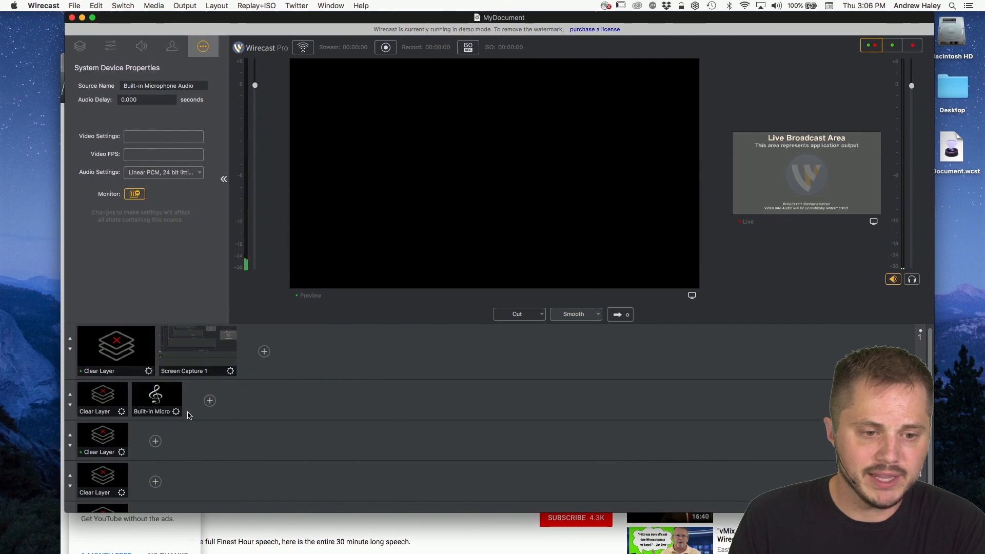
click(216, 347)
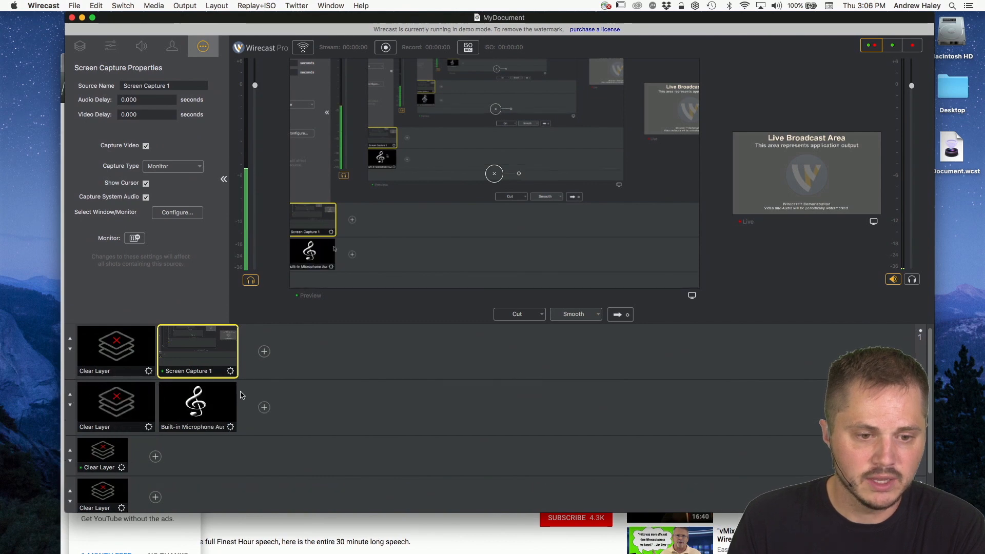
Step: Add layer 2's Built-in Microphone Audio shot to the preview and switch off its source's Monitor option
click(200, 412)
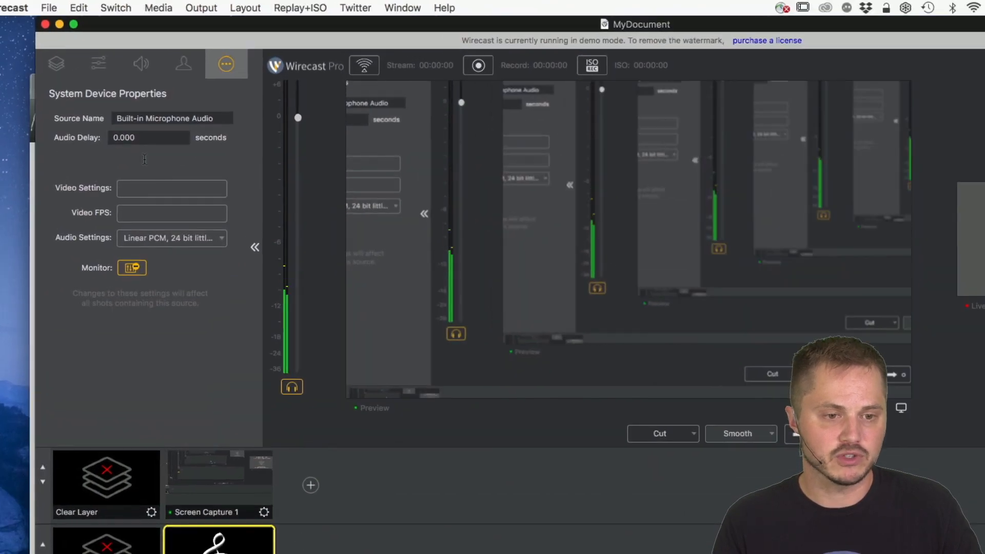
click(132, 271)
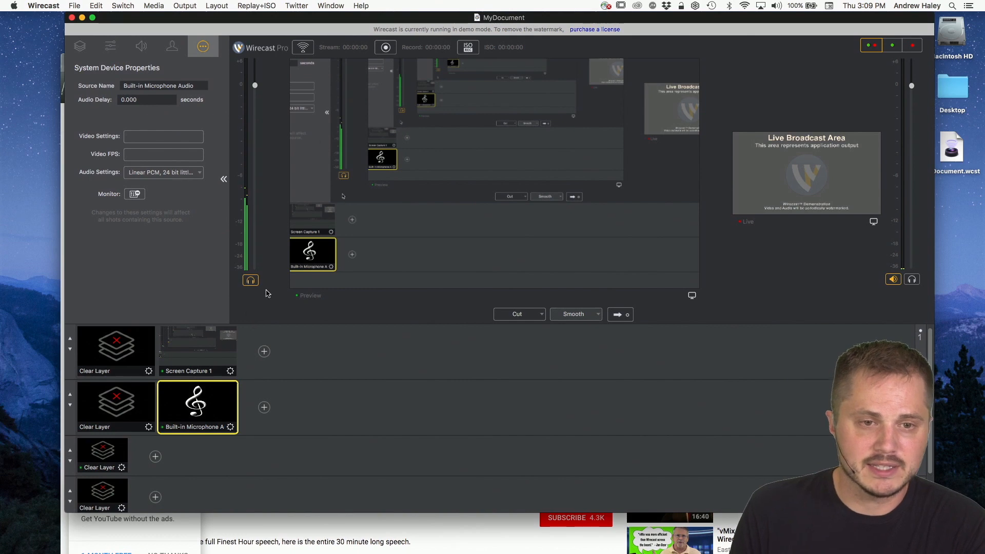
Step: Clear layers 1 and 2 from the preview and arrange the Wirecast window beside the YouTube video in Chrome
mouse_move(325, 21)
mouse_down()
mouse_move(420, 21)
mouse_move(320, 22)
mouse_up()
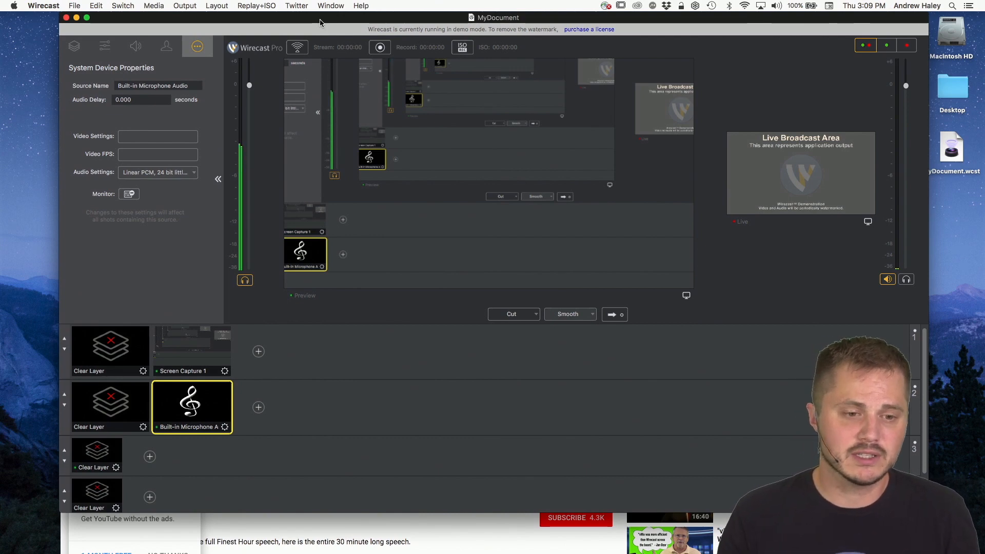
click(92, 407)
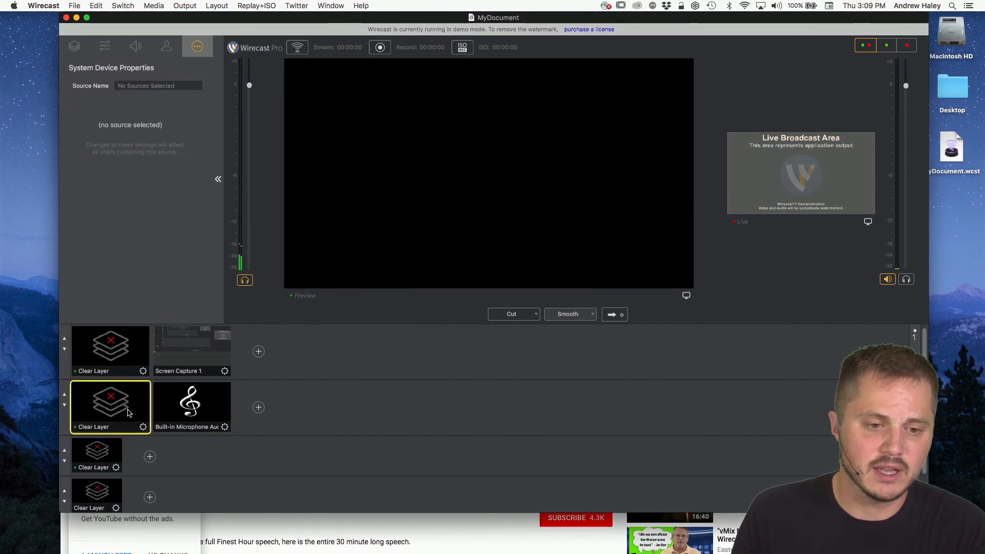
drag(362, 15, 675, 9)
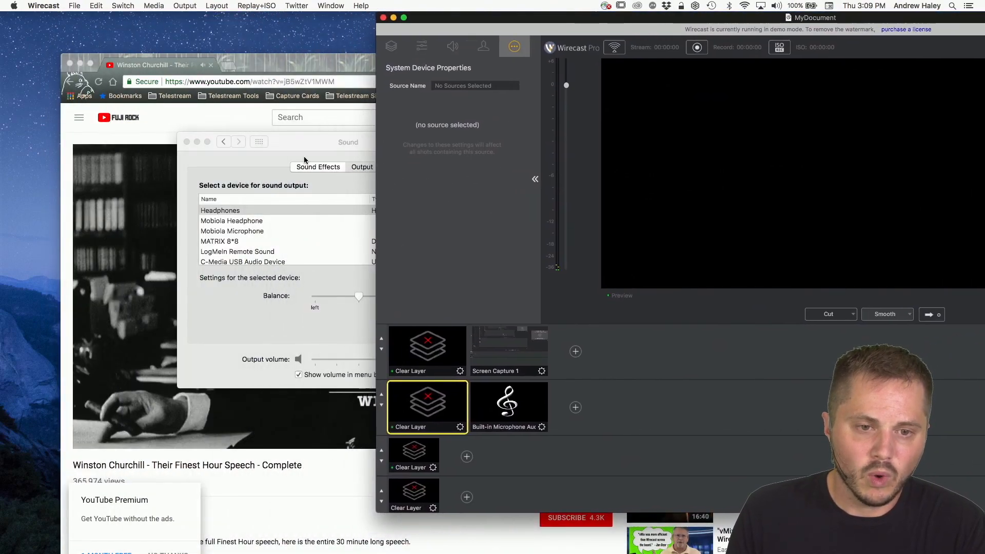
drag(304, 144, 355, 229)
drag(296, 65, 277, 111)
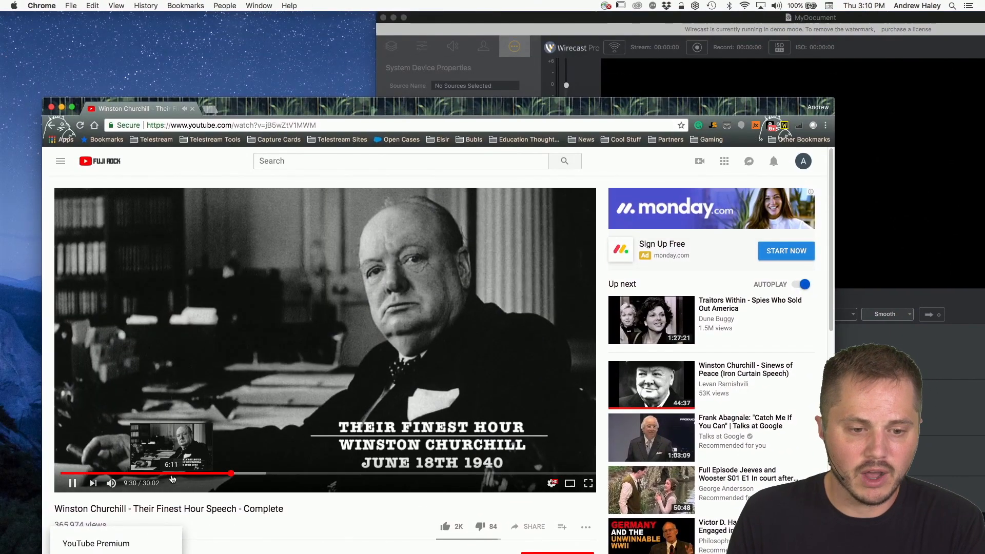
drag(351, 111, 352, 62)
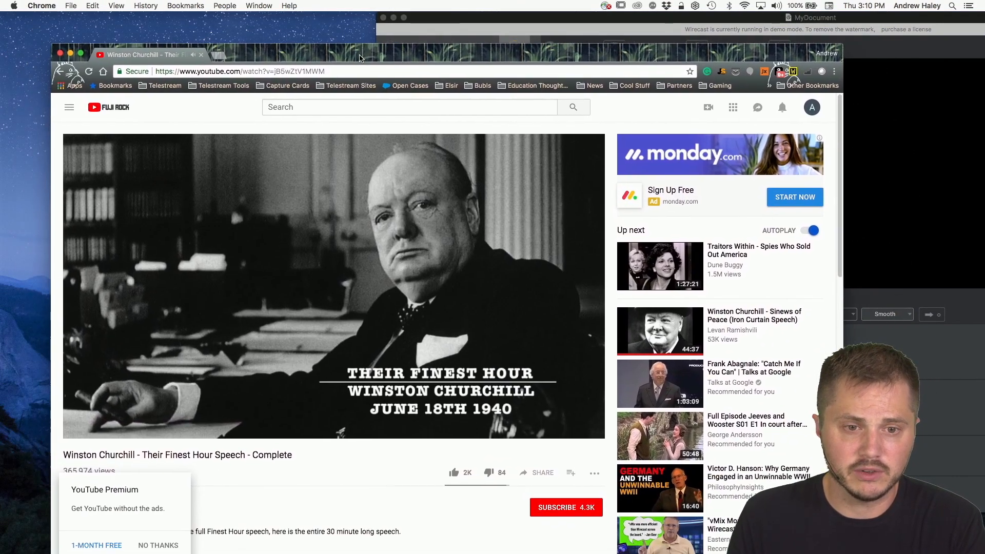
click(486, 19)
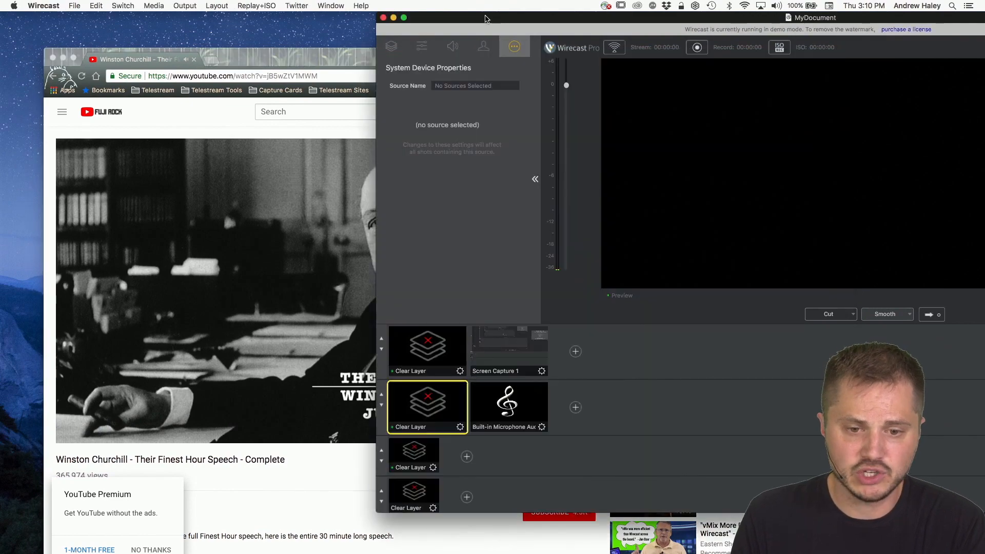
drag(486, 19, 438, 19)
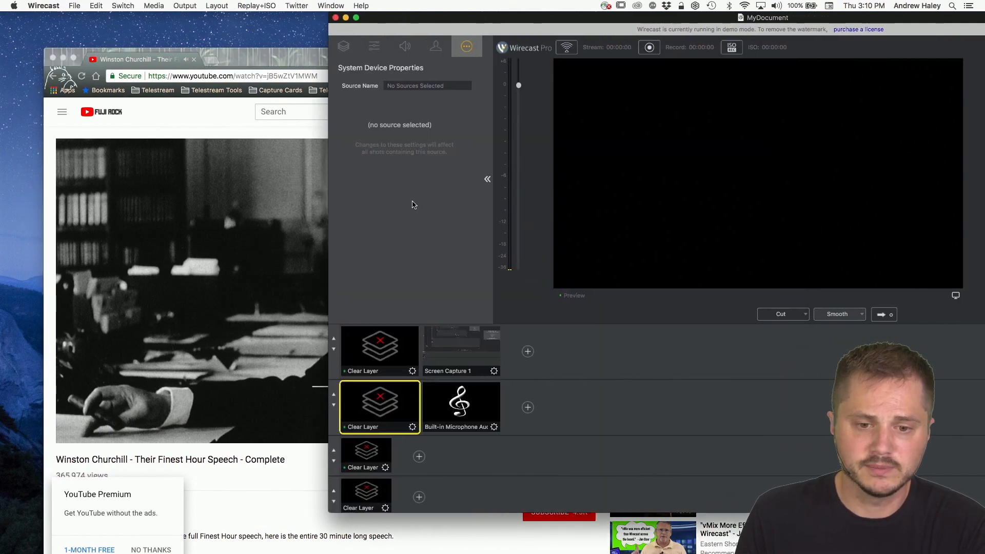
Step: Put Screen Capture 1 in preview and examine its Capture System Audio and Monitor settings alongside the YouTube video
click(469, 355)
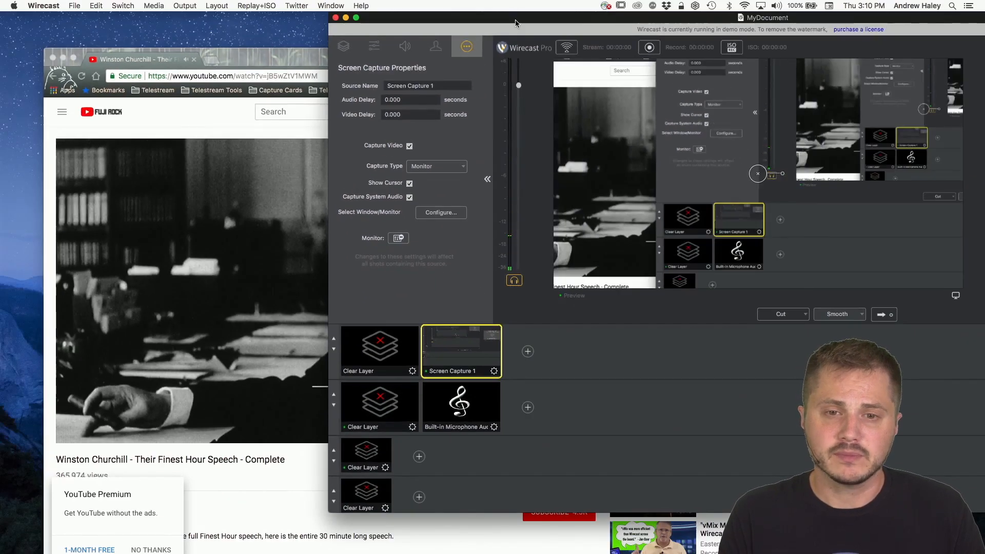
drag(518, 17, 325, 3)
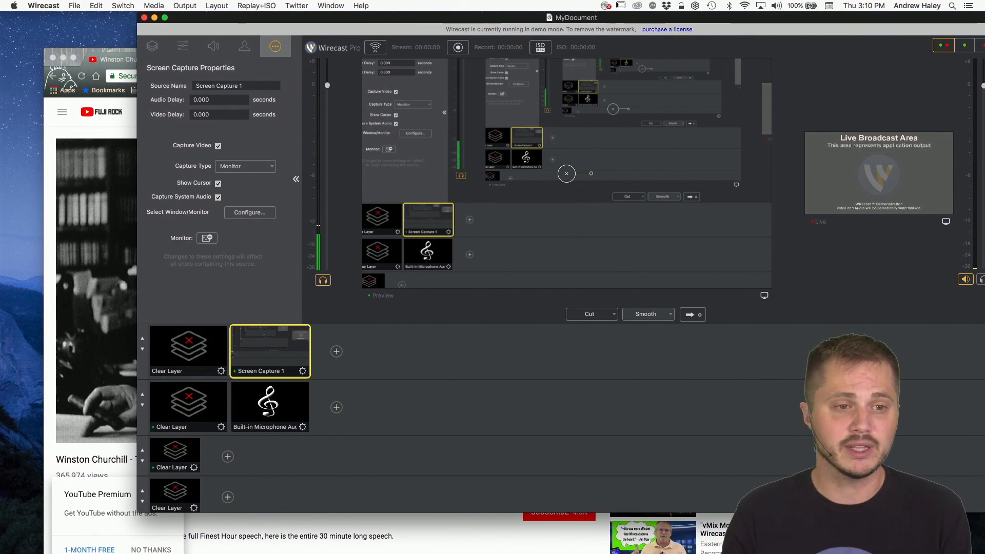
click(80, 52)
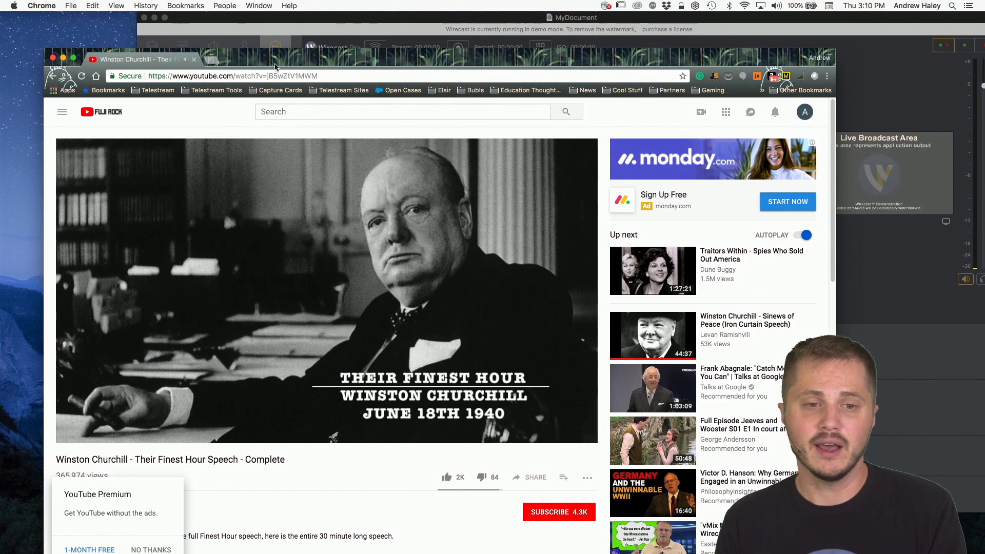
click(346, 20)
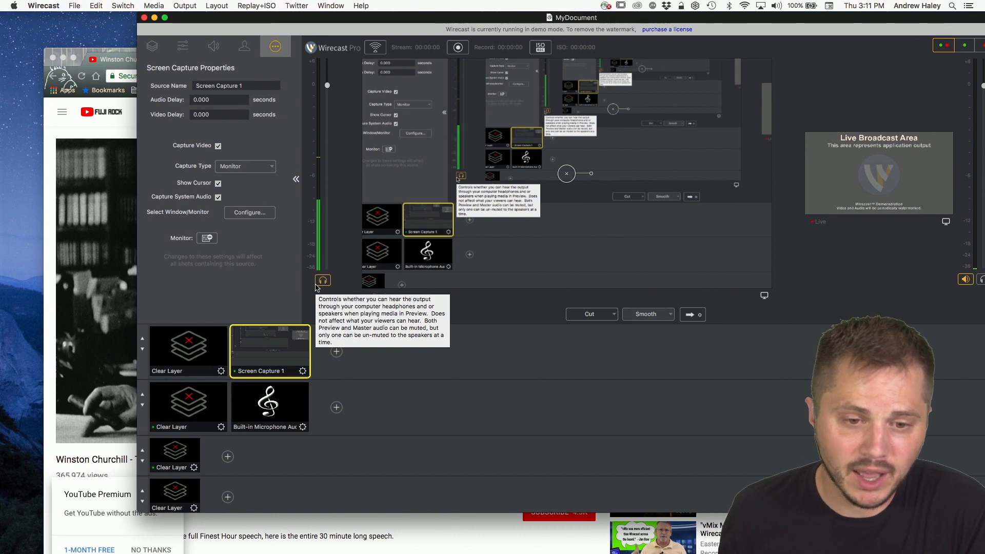
drag(267, 17, 253, 16)
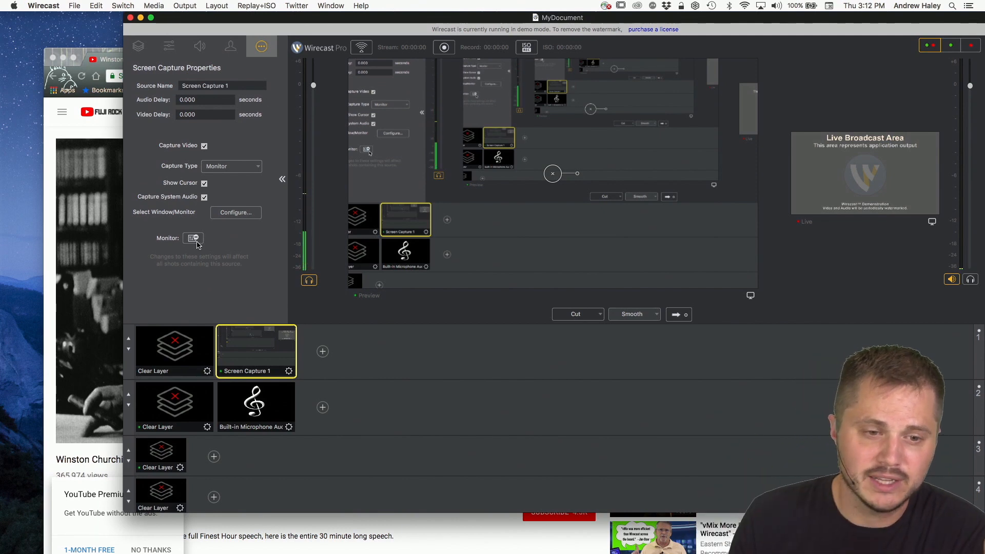
drag(370, 17, 386, 4)
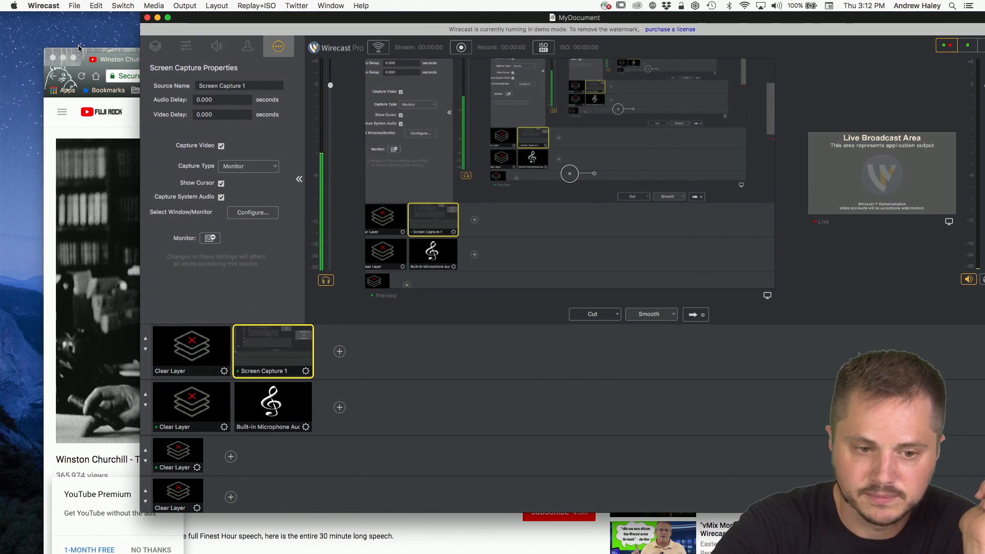
Step: Clear layer 1 from the preview and check the YouTube video in Chrome before returning to Wirecast
click(193, 357)
drag(83, 54, 62, 18)
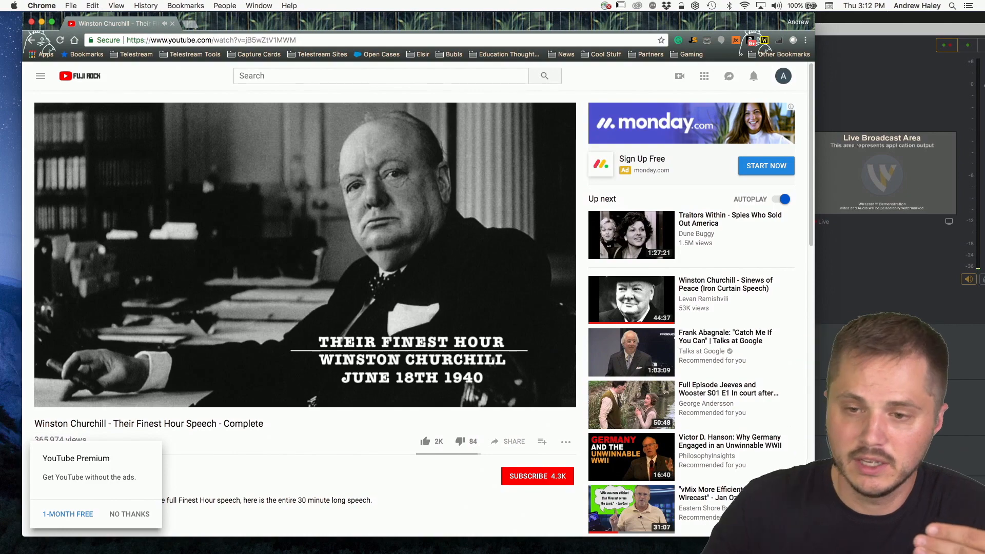
click(862, 37)
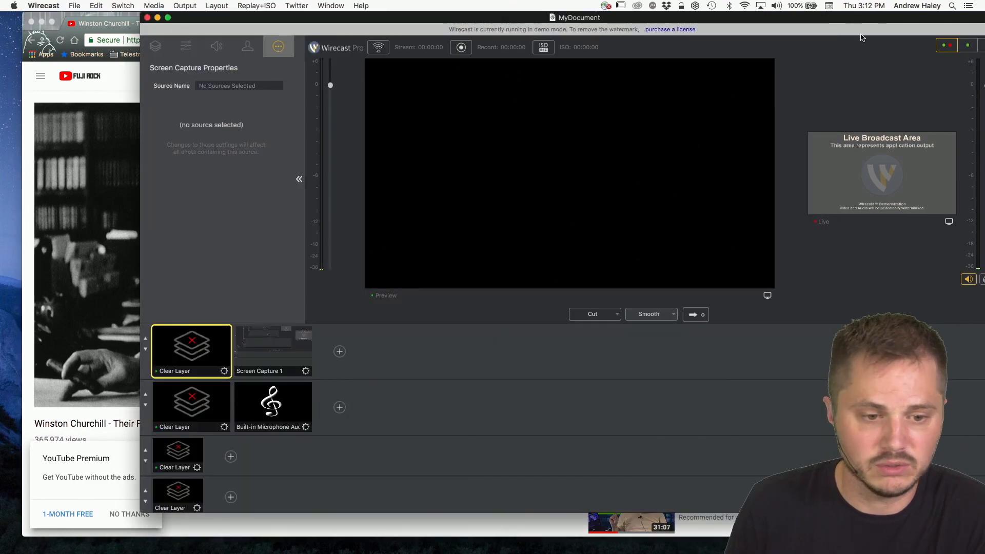
Step: Put Screen Capture 1 back in preview and toggle the preview headphone output and the source's Monitor option
click(297, 359)
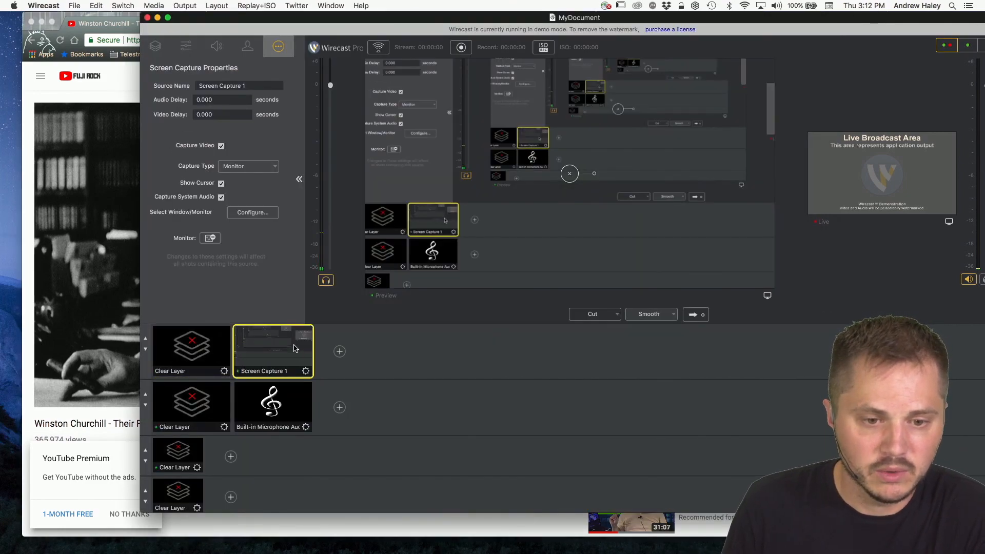
click(327, 281)
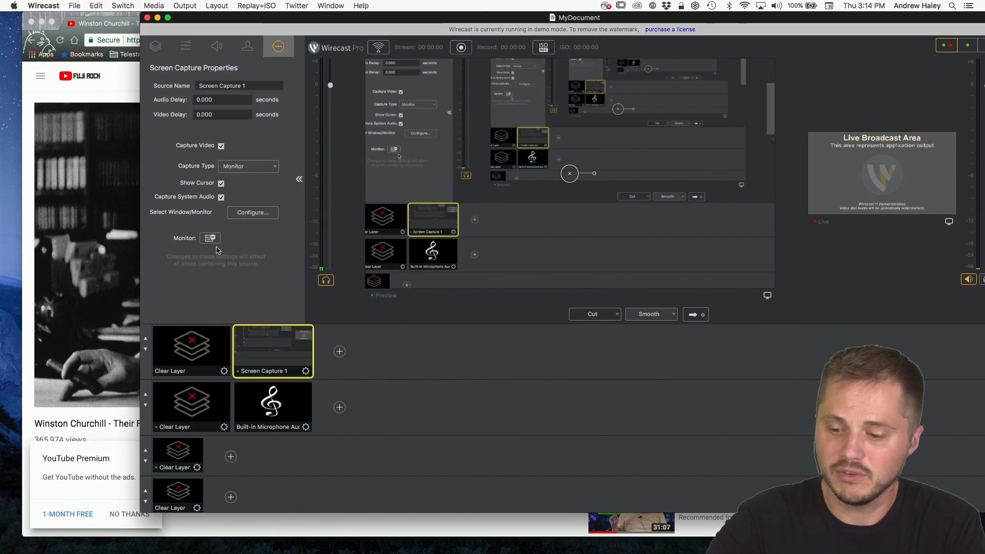
click(211, 238)
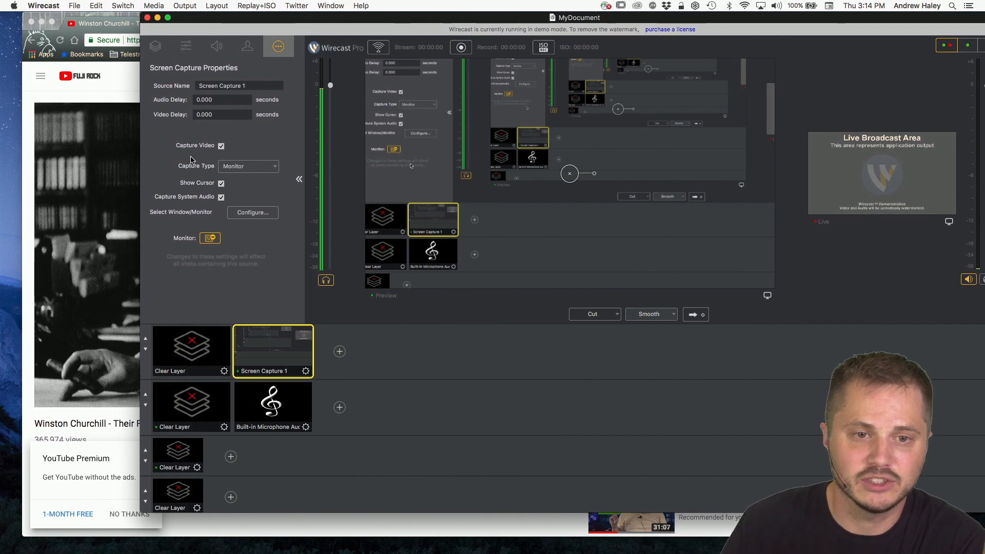
Step: Lower the Screen Capture 1 shot's audio volume to 12%
drag(302, 23, 267, 23)
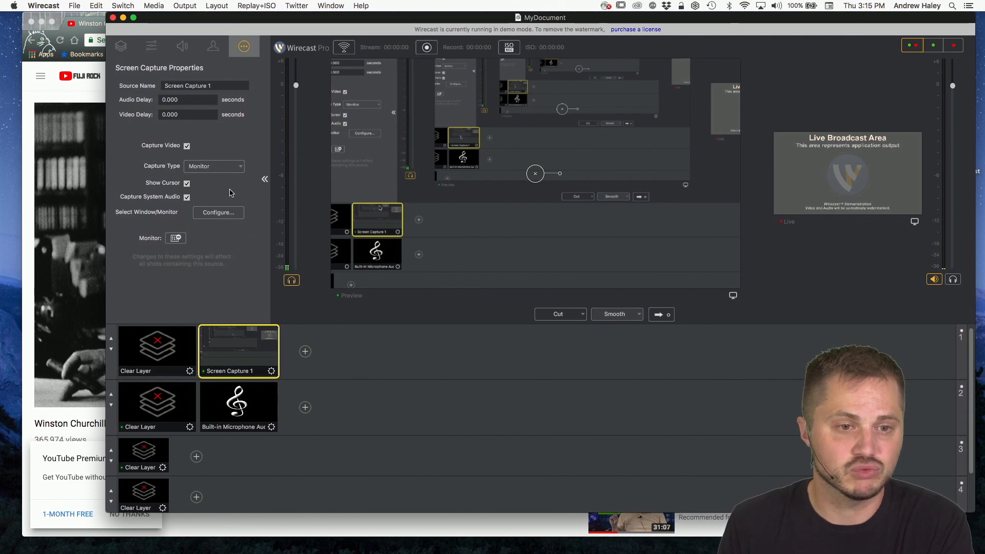
click(160, 48)
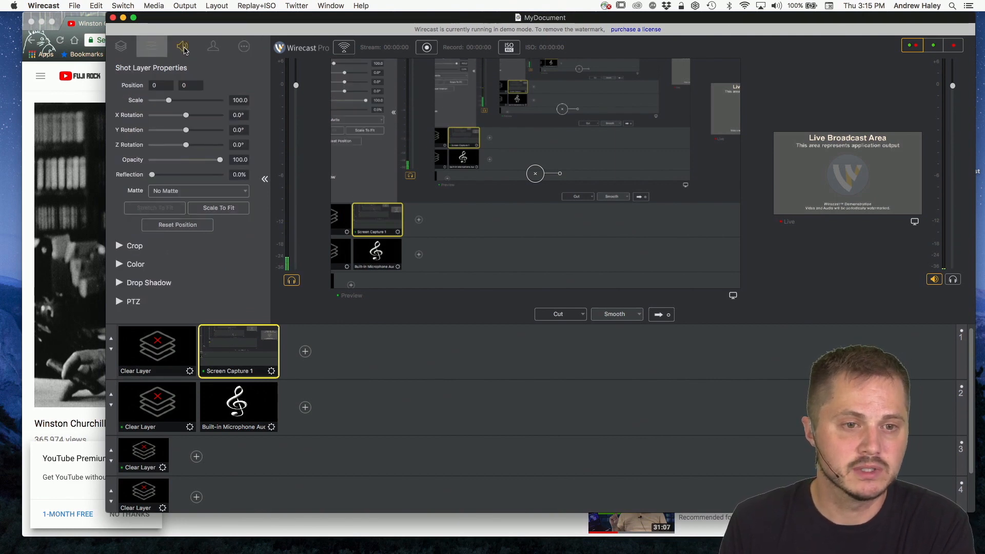
click(183, 47)
drag(200, 86, 160, 88)
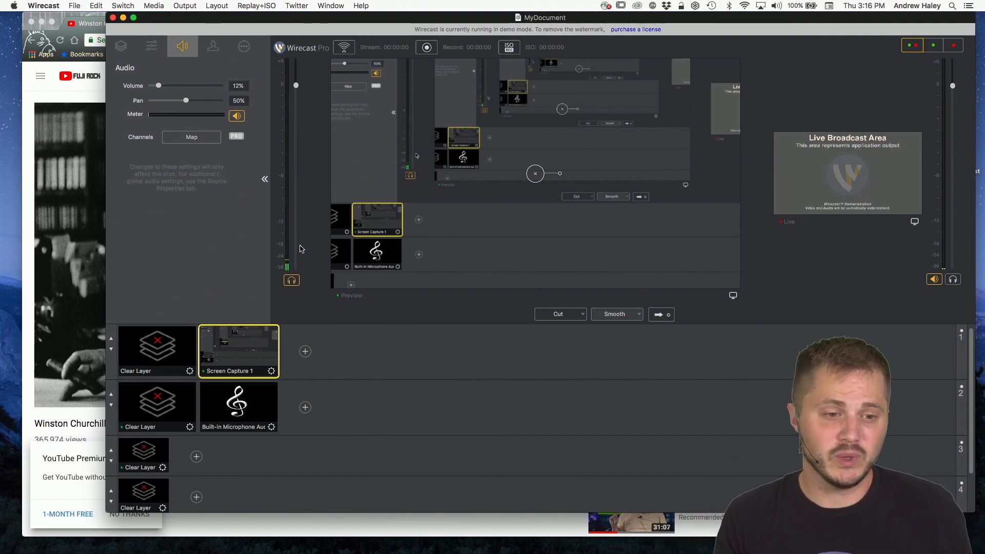
Step: Switch to the YouTube video in Chrome and back to Wirecast to compare the original and captured audio
click(27, 258)
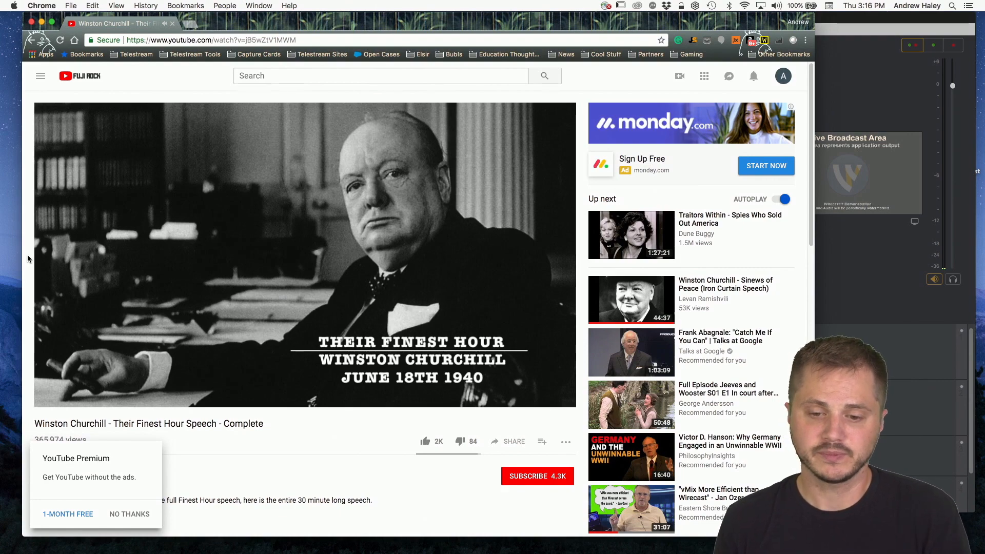
click(852, 15)
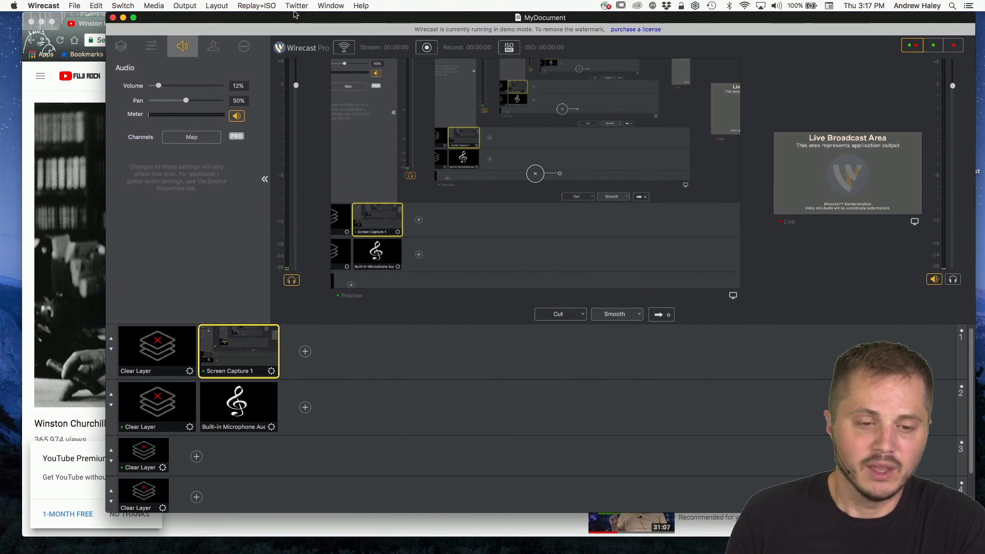
drag(354, 19, 325, 3)
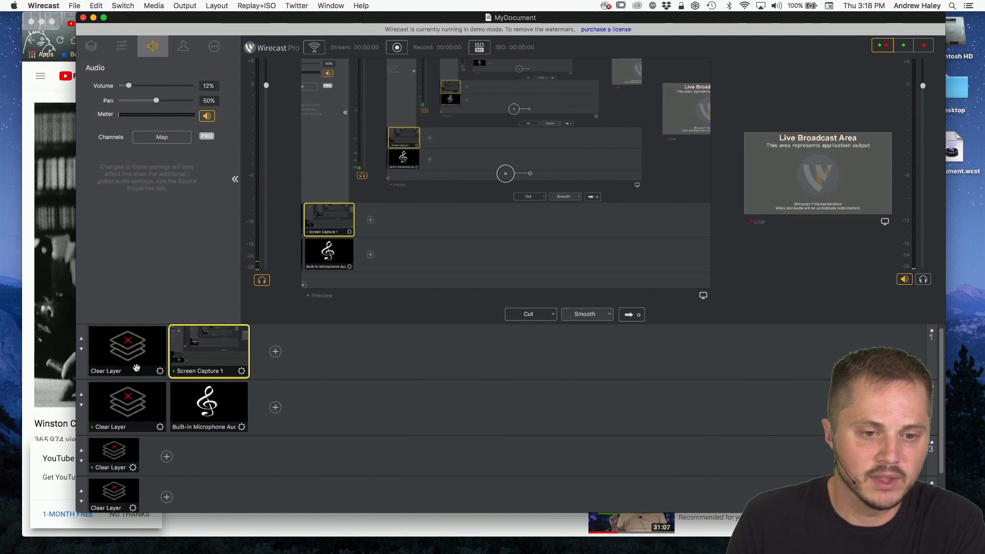
drag(275, 17, 289, 17)
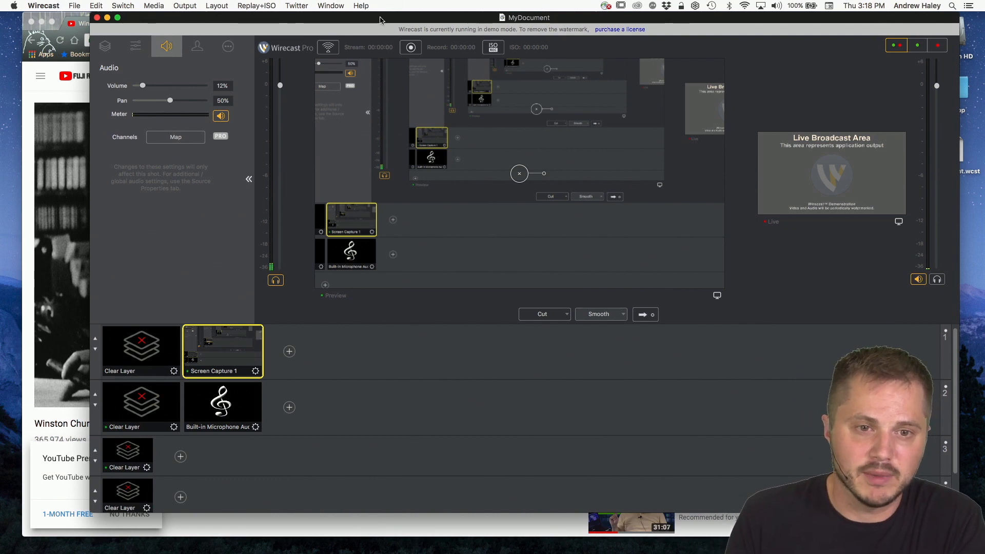
drag(365, 18, 342, 9)
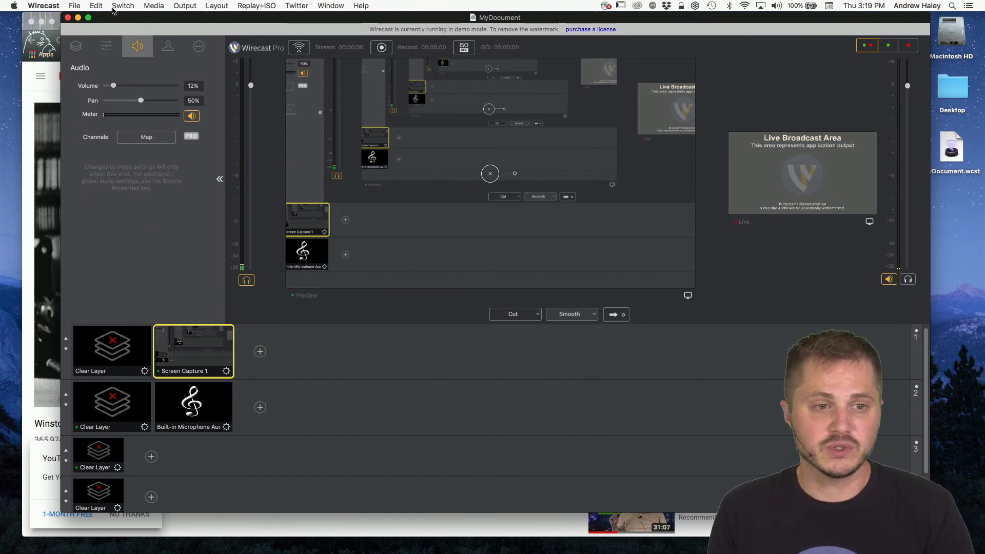
drag(190, 22, 119, 10)
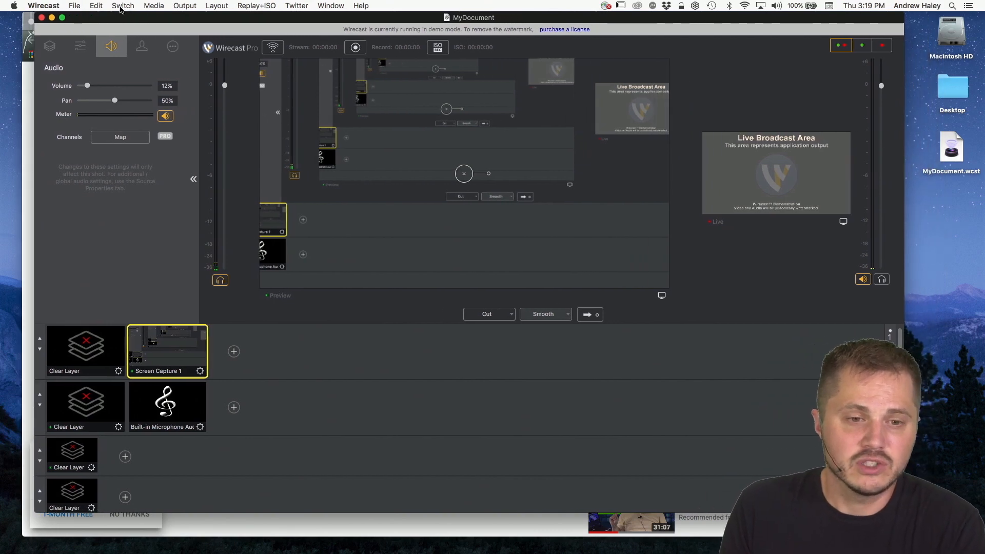
Step: Open Wirecast's general preferences and review the available Audio interface devices, keeping Built-in Output
click(37, 5)
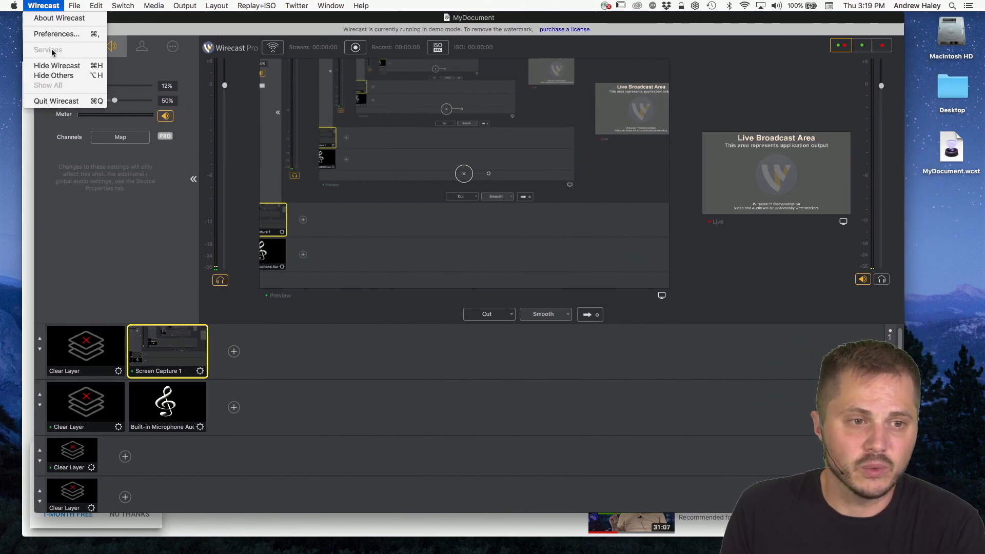
click(57, 34)
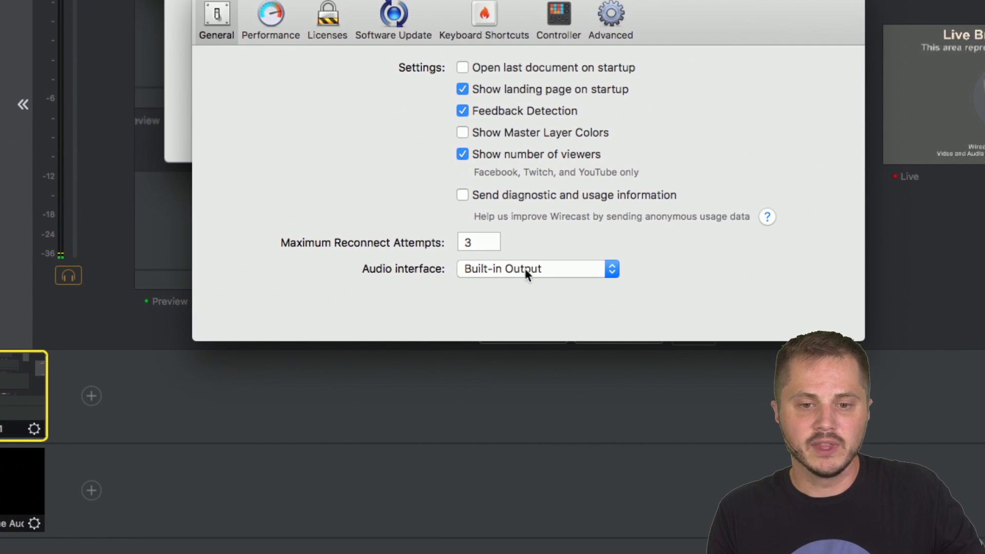
click(527, 274)
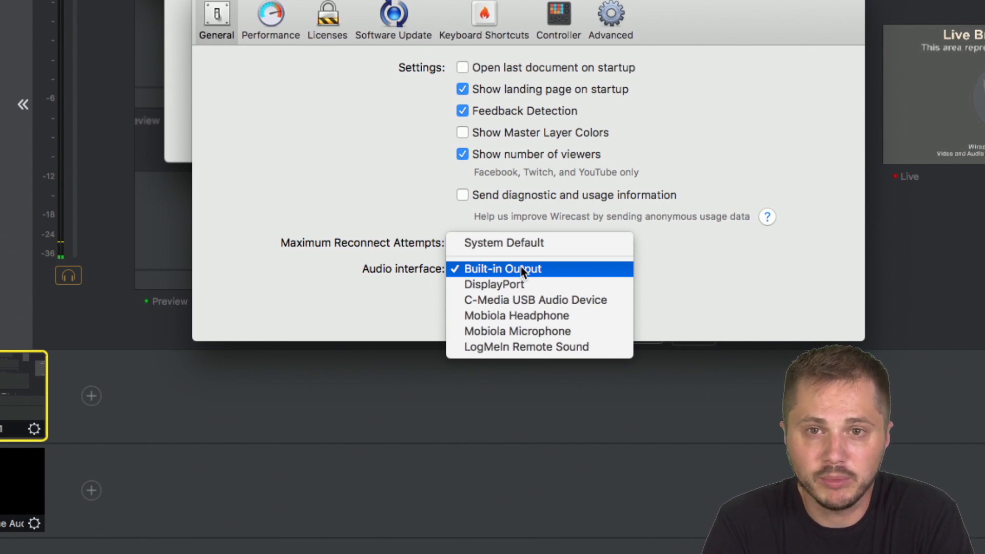
click(726, 263)
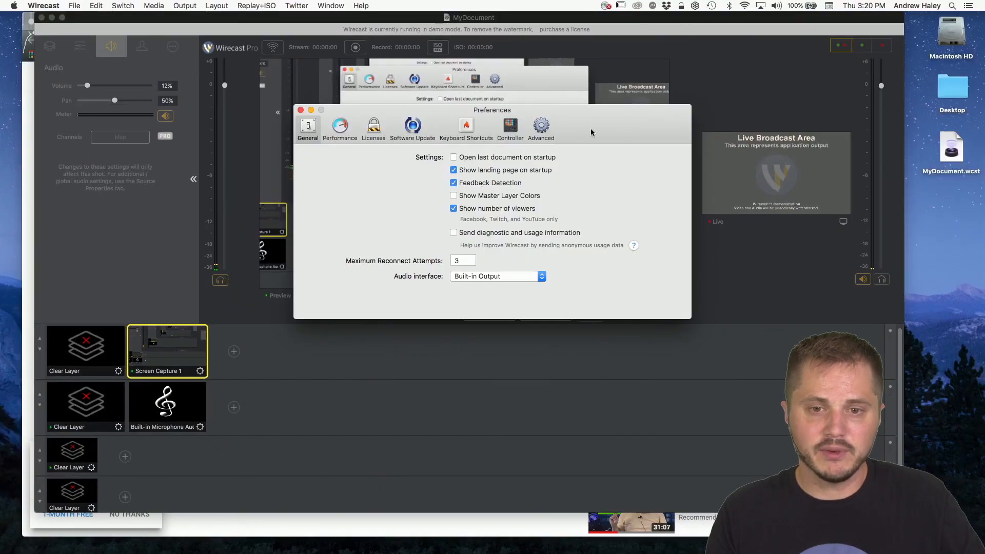
Step: Switch to System Preferences and place its Sound output list beside Wirecast's preferences to compare the output devices
drag(691, 28, 695, 176)
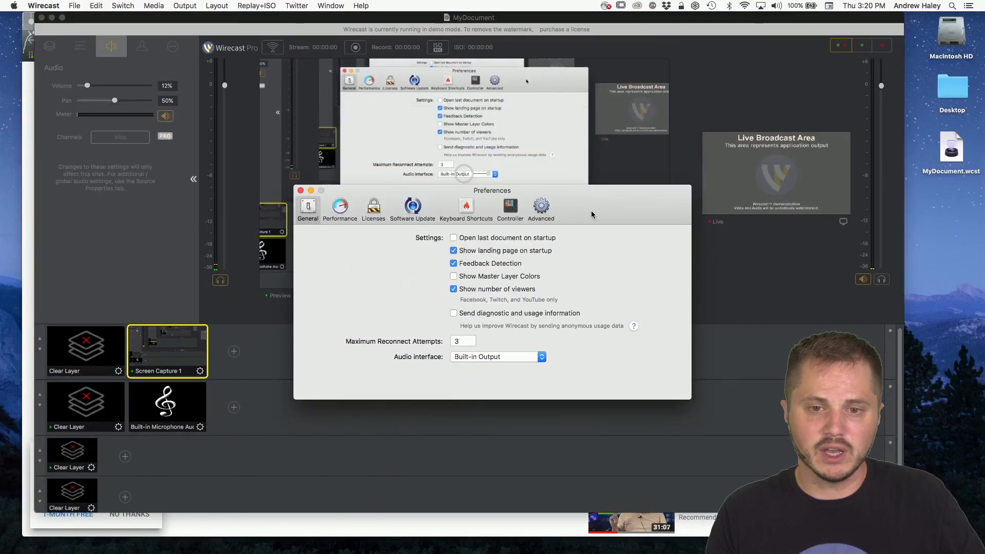
drag(592, 215, 672, 136)
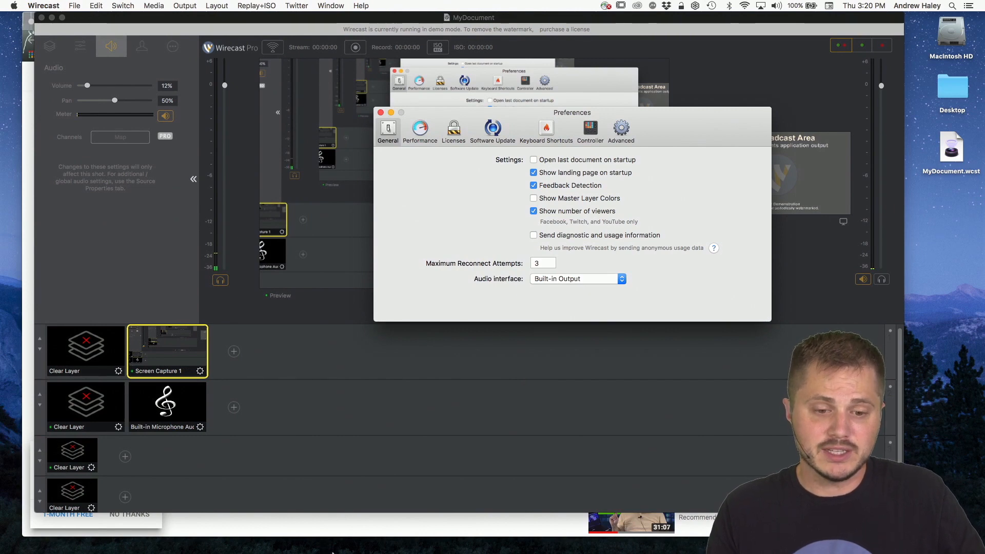
mouse_move(333, 553)
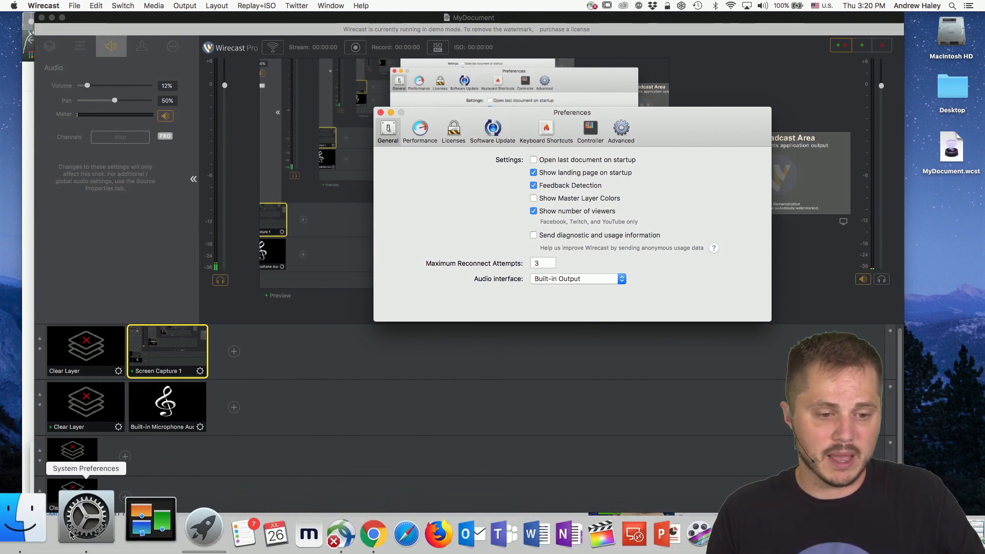
click(70, 535)
drag(361, 225, 273, 73)
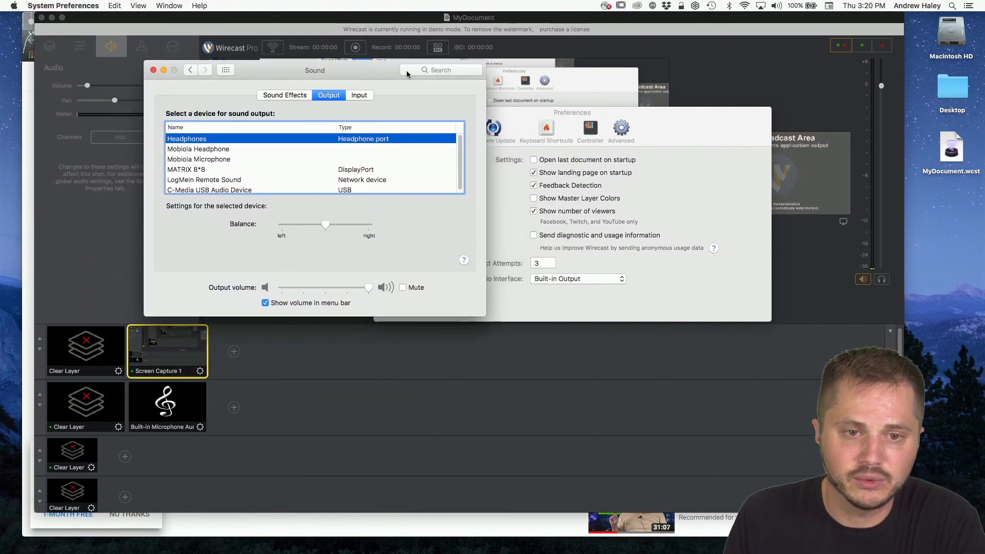
Step: Reopen Wirecast's Preferences window and bring the Mac's Sound output settings back in front alongside it
drag(368, 68, 354, 97)
click(332, 34)
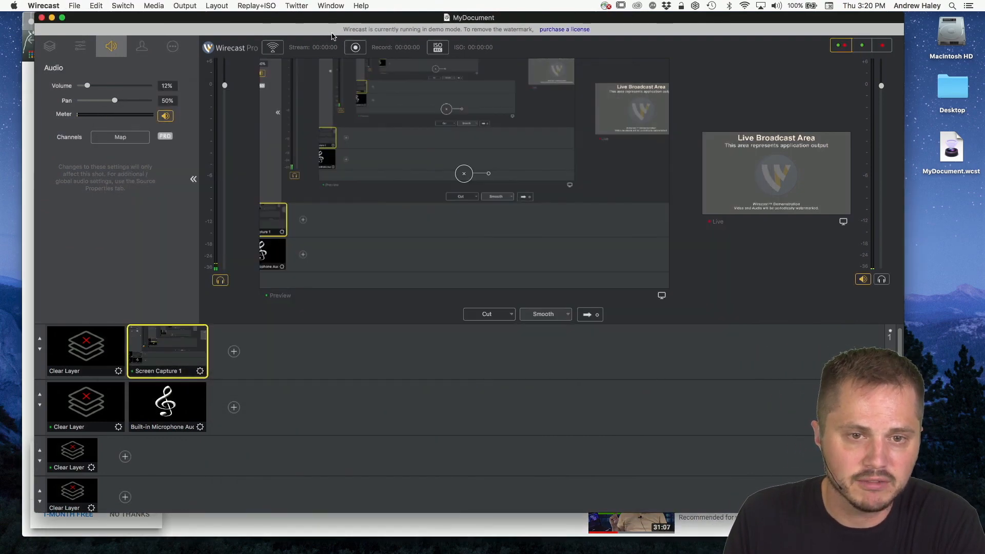
mouse_move(20, 552)
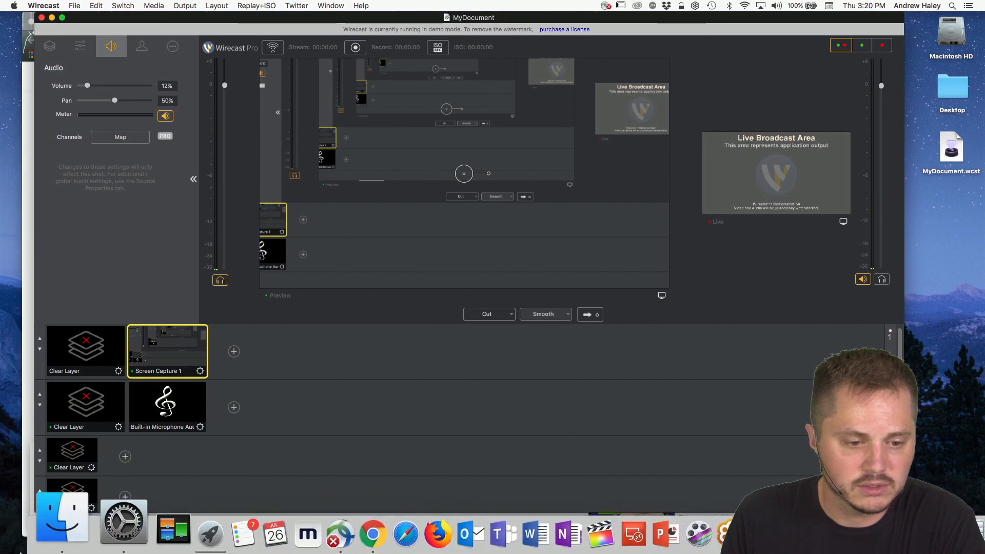
click(85, 524)
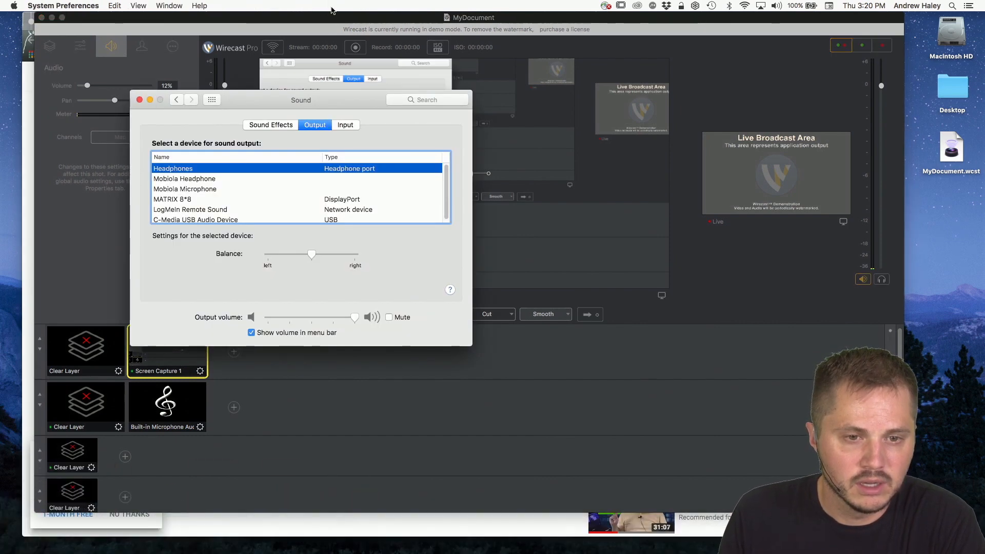
drag(315, 100, 277, 180)
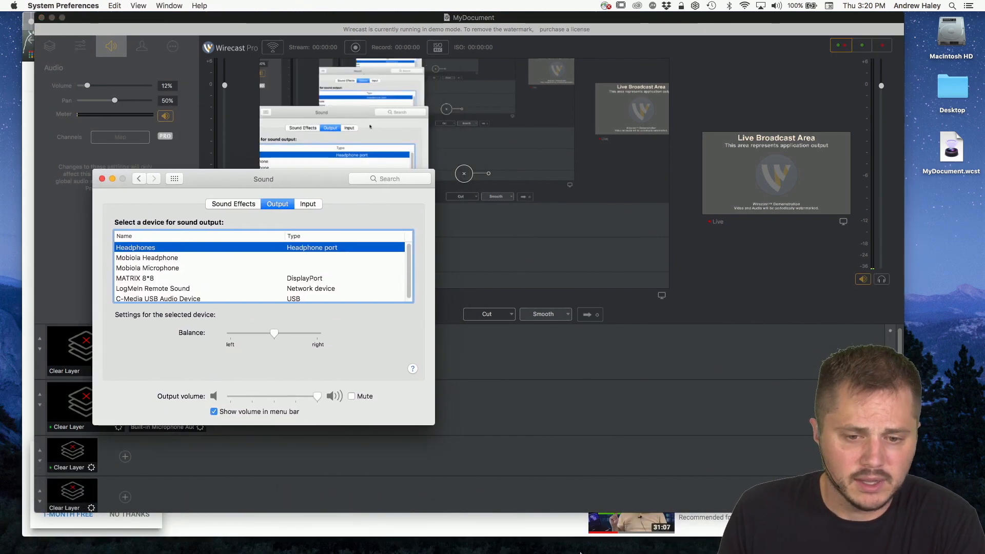
click(422, 18)
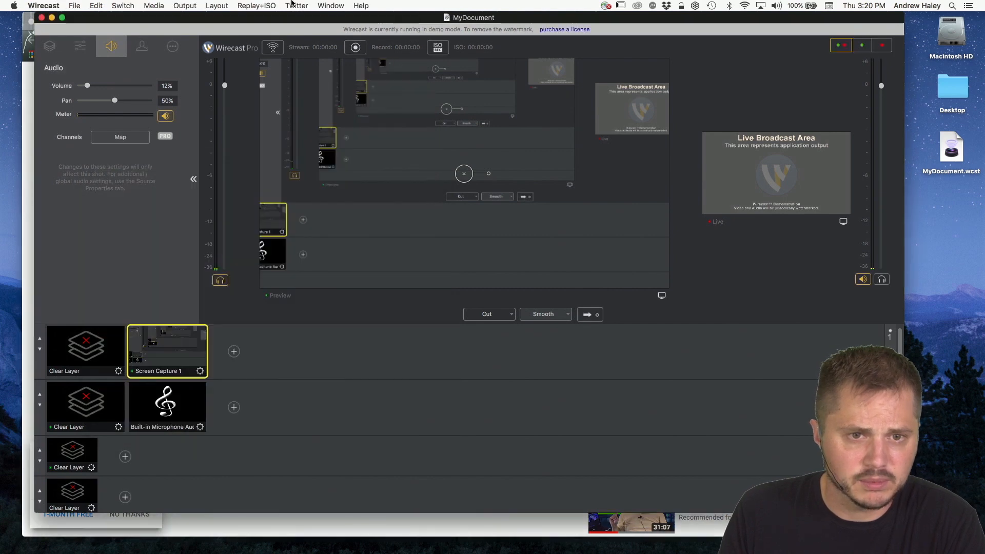
click(330, 6)
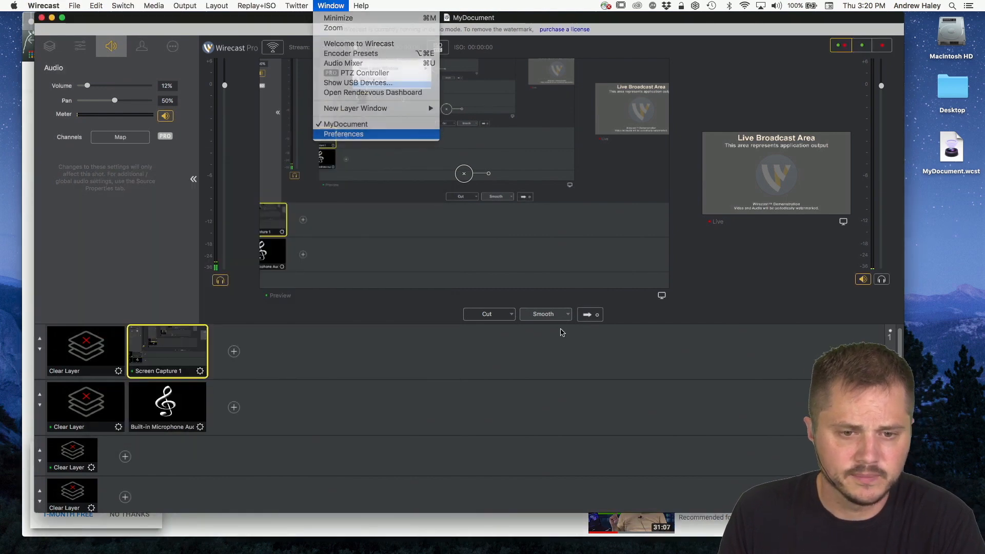
key(Return)
key(super+Tab)
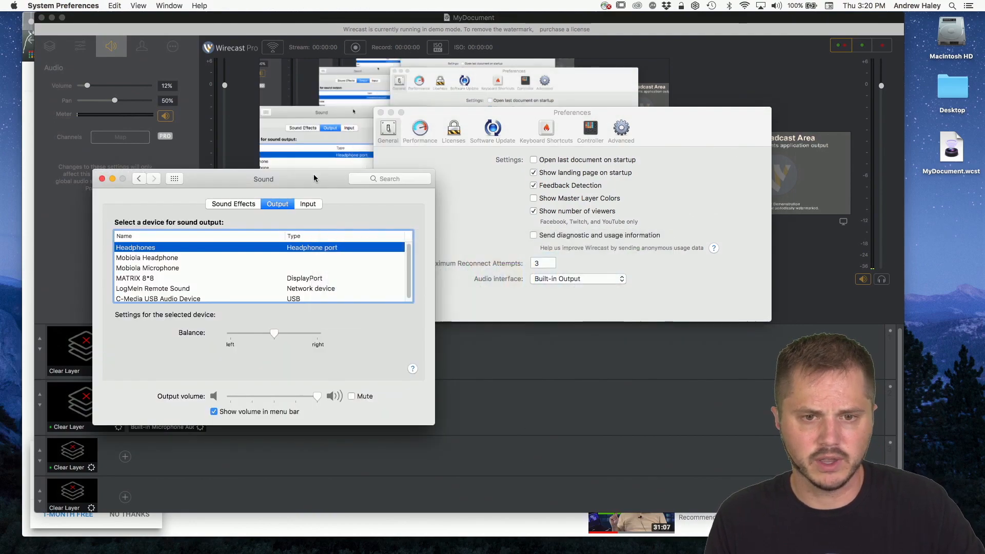
Step: Move the Sound window clear of Wirecast's shots and clear Screen Capture 1 from the preview using its layer's Clear Layer shot
drag(314, 178, 857, 328)
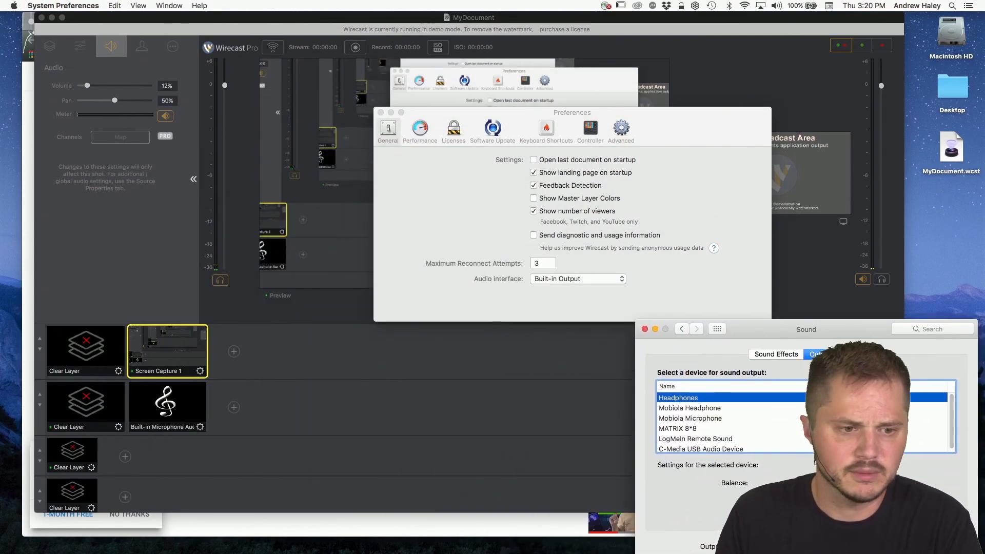
click(105, 348)
click(105, 349)
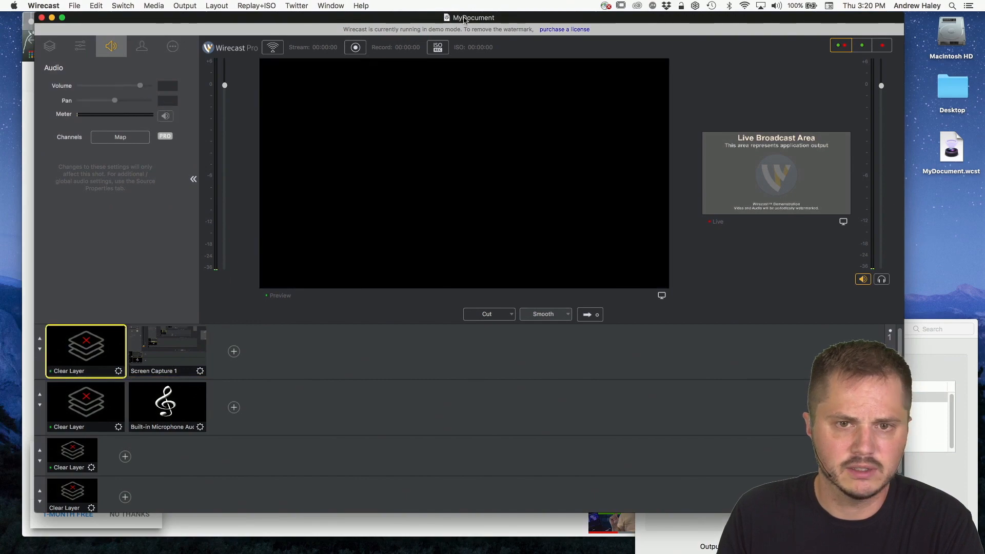
Step: Rearrange the Wirecast document, Wirecast Preferences and Sound windows so the Audio interface setting and sound output list sit side by side
drag(464, 20, 408, 161)
click(502, 114)
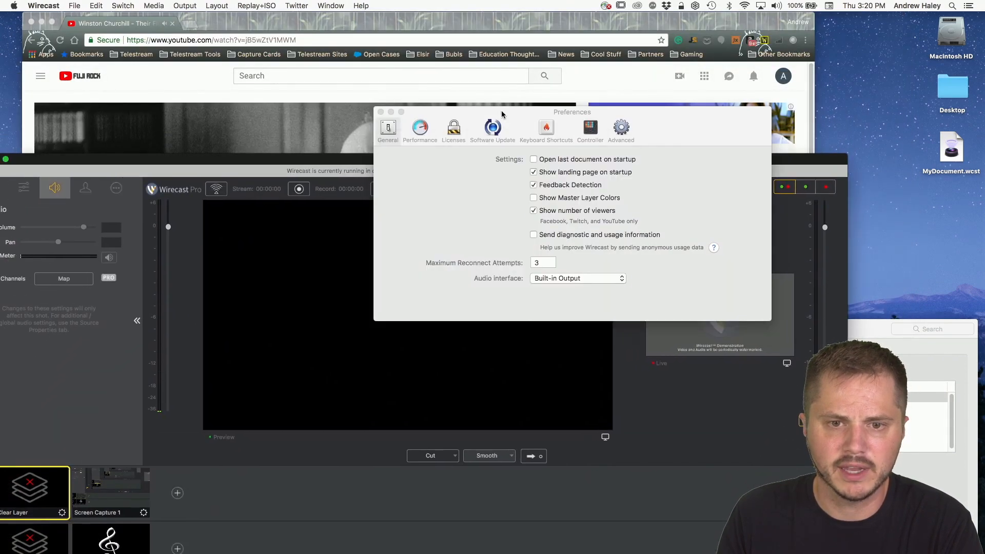
drag(502, 114, 366, 126)
drag(861, 336, 814, 125)
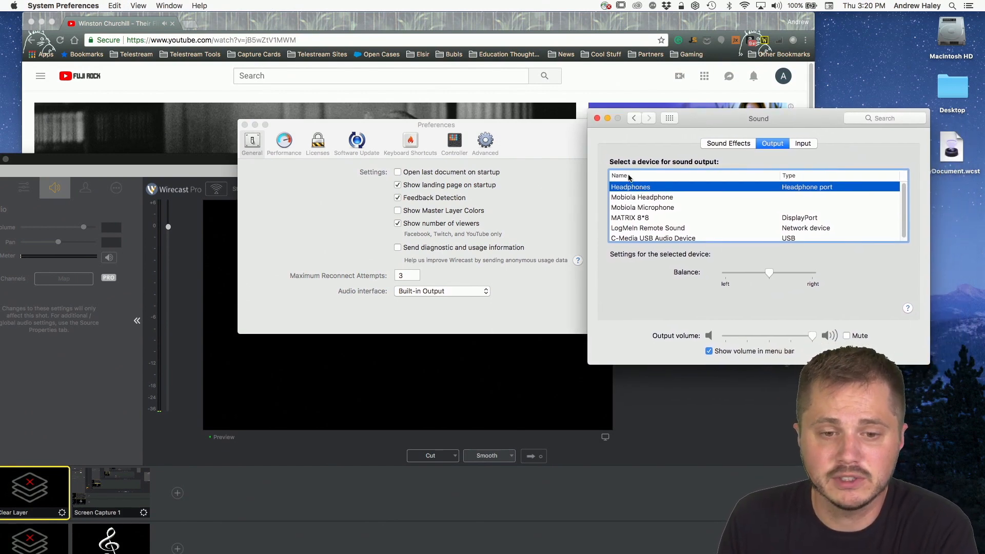
Step: Compare Wirecast's Audio interface setting with the Mac's sound output device, keeping Headphones selected as the output
click(521, 234)
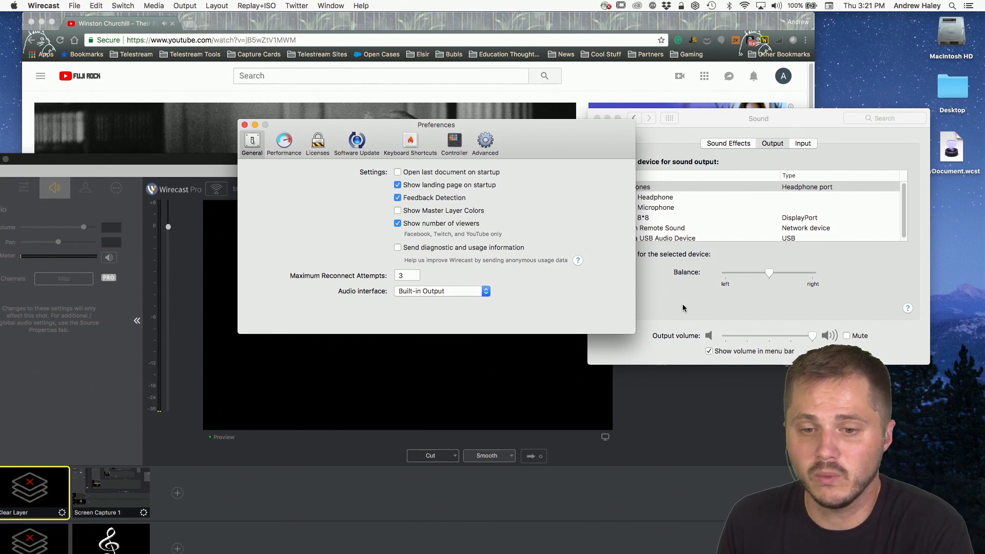
click(692, 124)
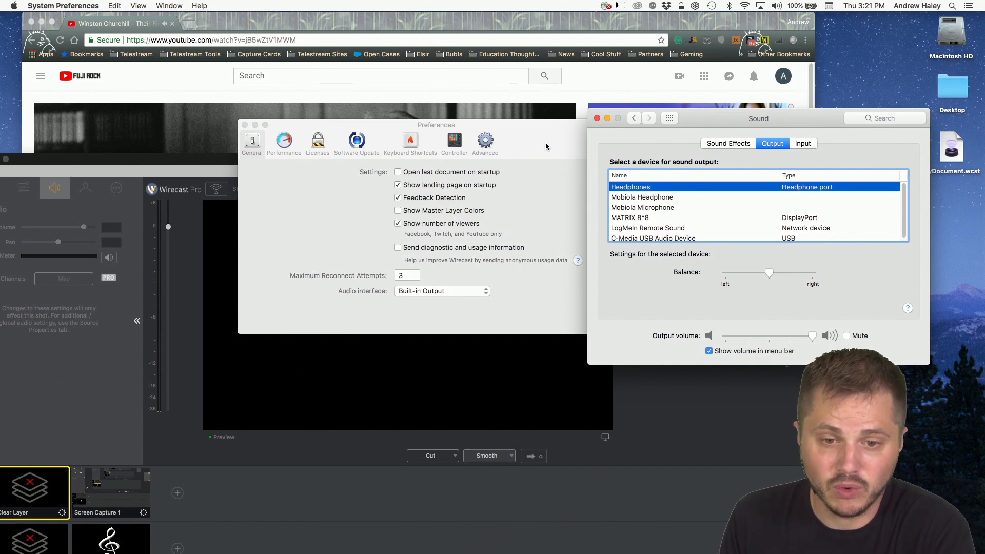
drag(547, 147, 757, 210)
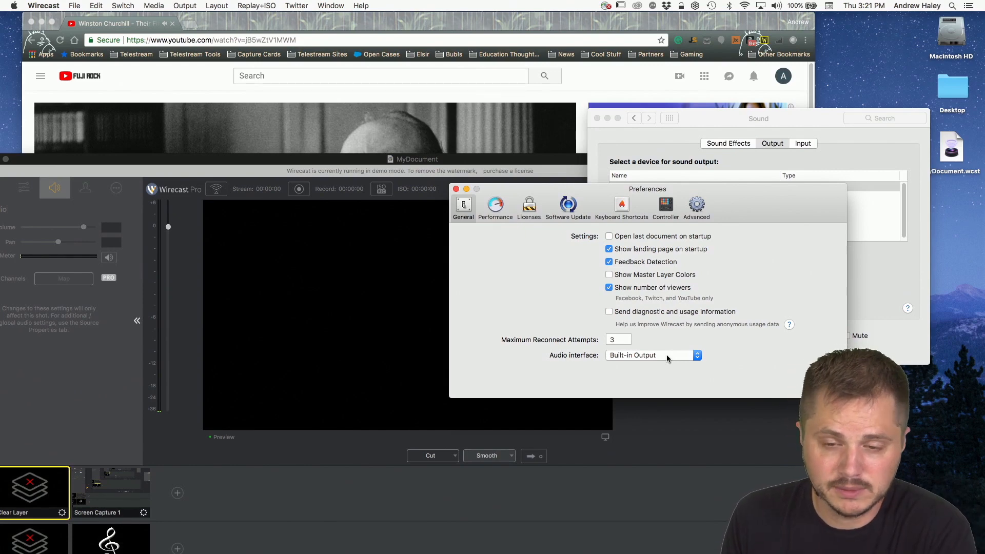
drag(734, 221, 751, 293)
click(679, 187)
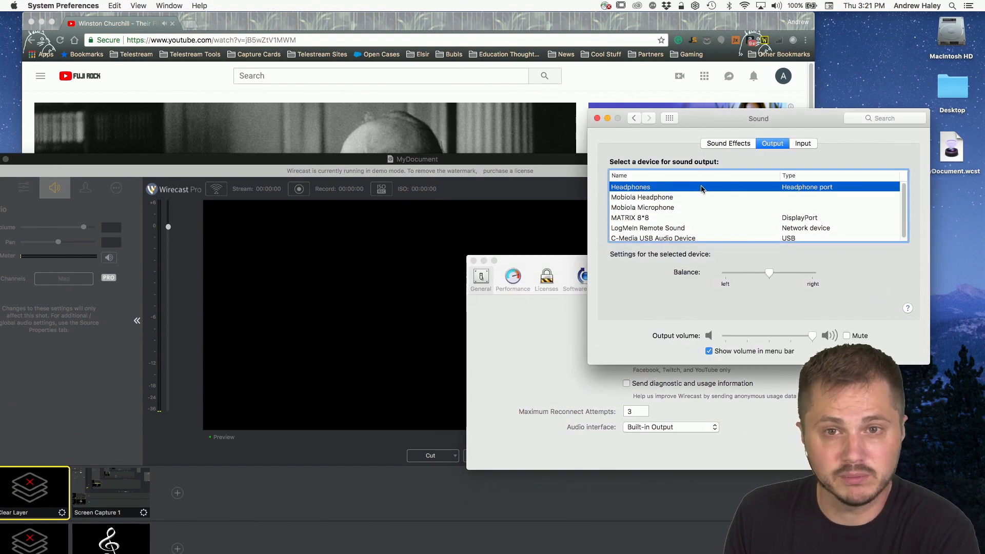
Step: Bring Wirecast's Preferences forward and open the Audio interface device list for review
click(540, 332)
drag(764, 270, 760, 143)
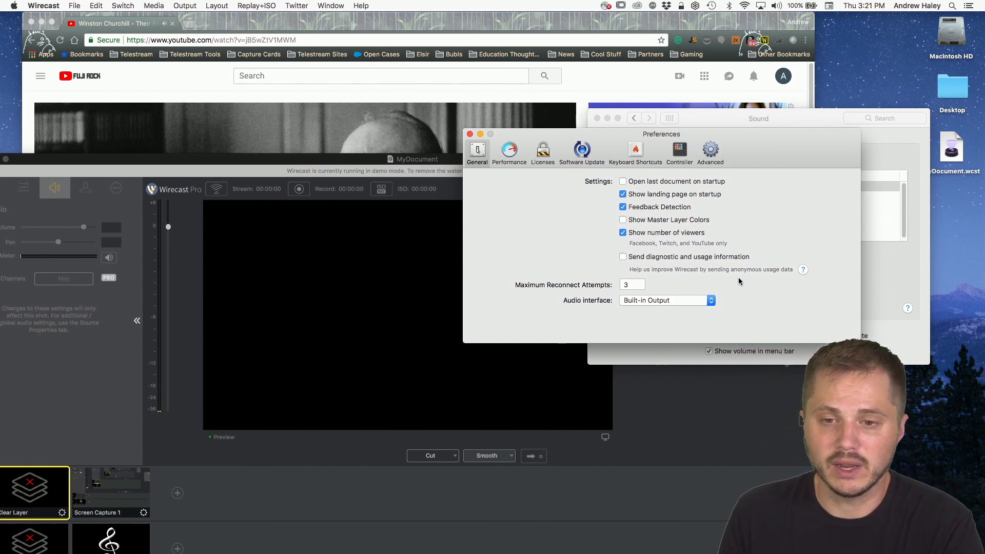
drag(768, 147, 800, 133)
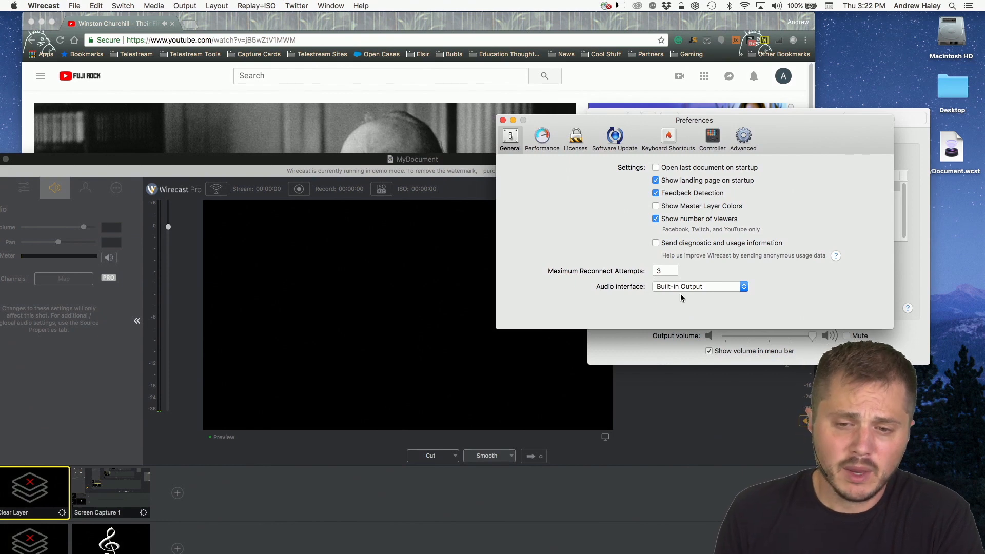
click(711, 287)
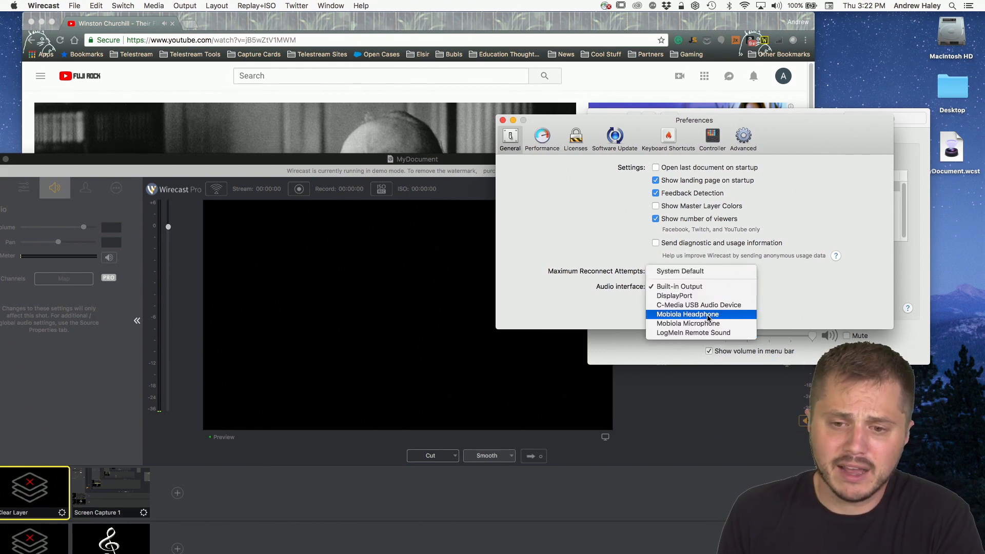
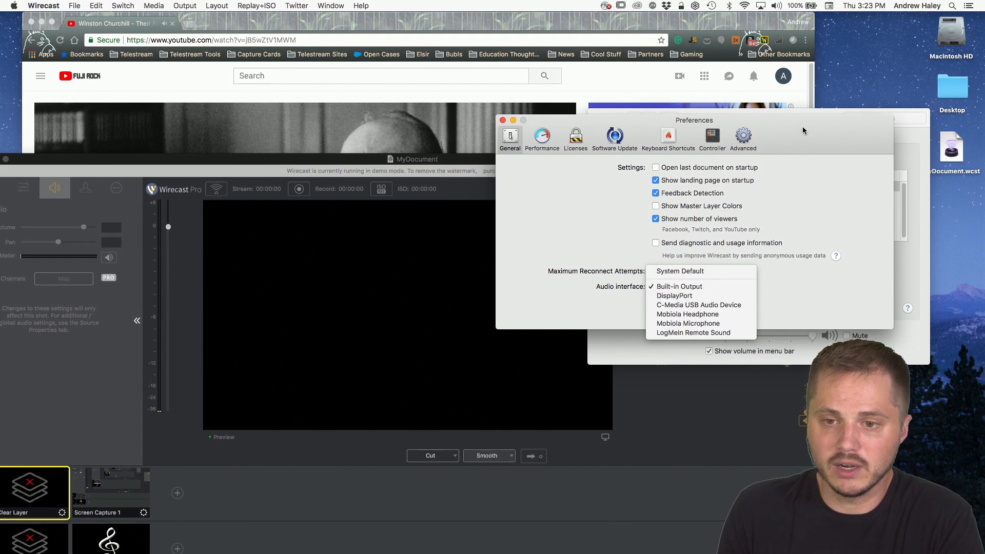
Step: Bring up Wirecast's Audio Mixer and set its Audio Interface to C-Media USB Audio Device
drag(804, 135, 779, 155)
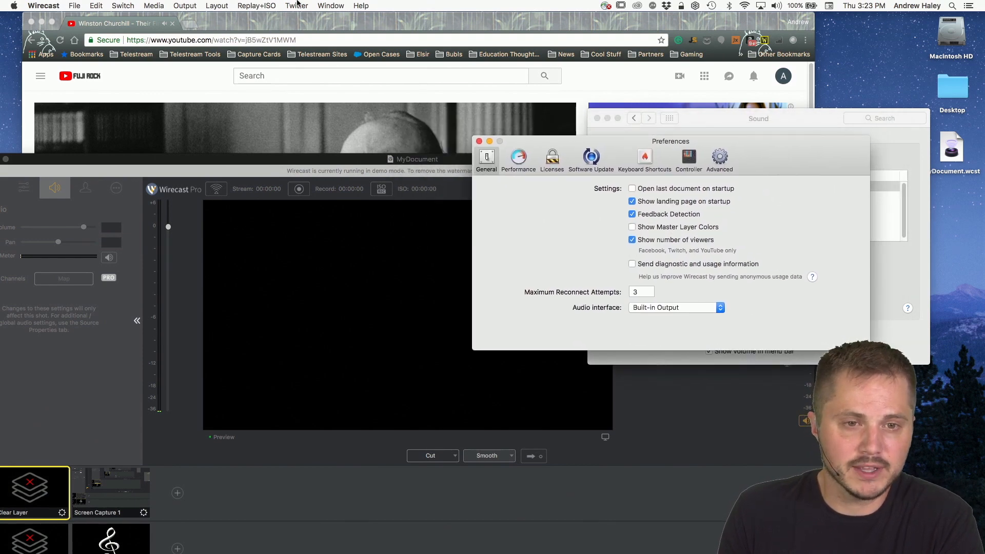
click(333, 6)
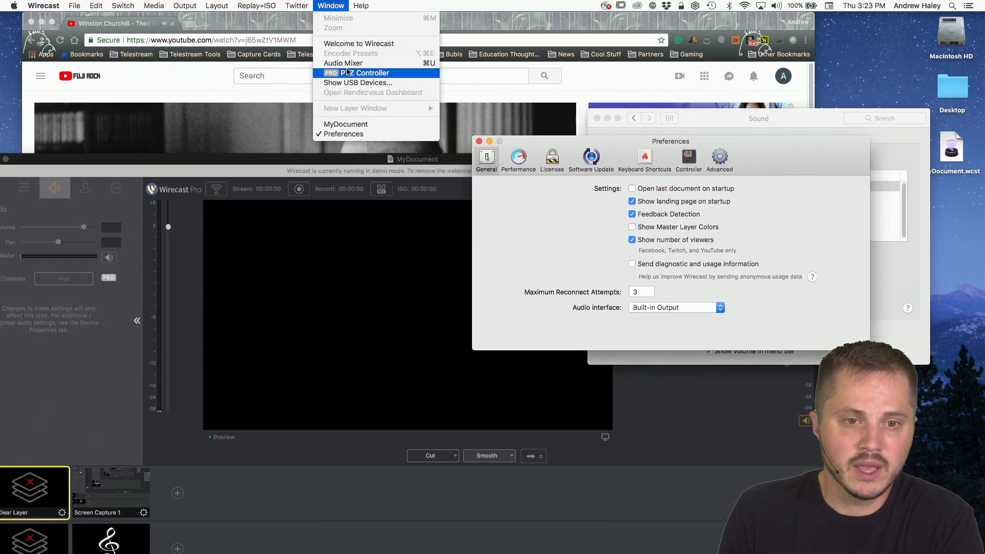
click(347, 64)
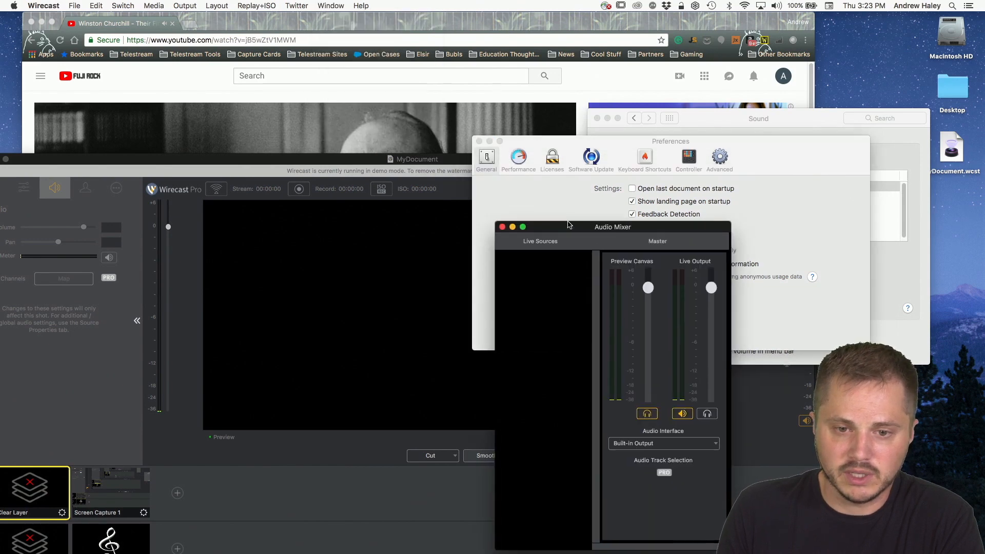
drag(585, 225, 482, 38)
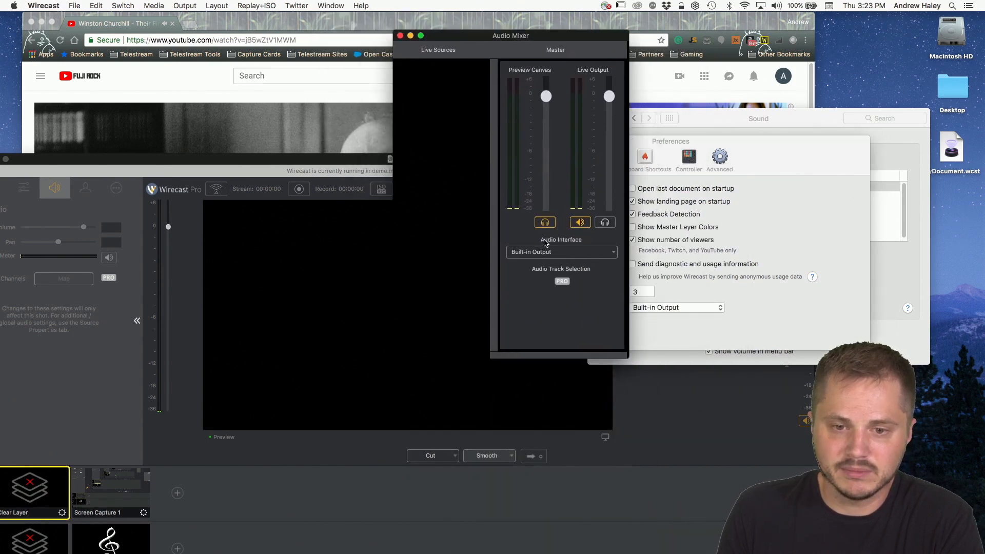
click(590, 252)
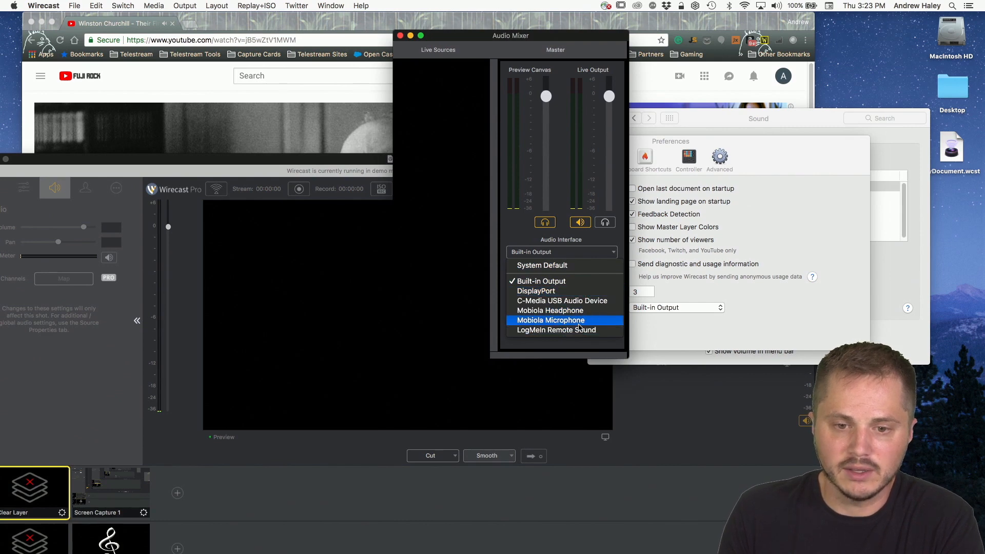
click(563, 303)
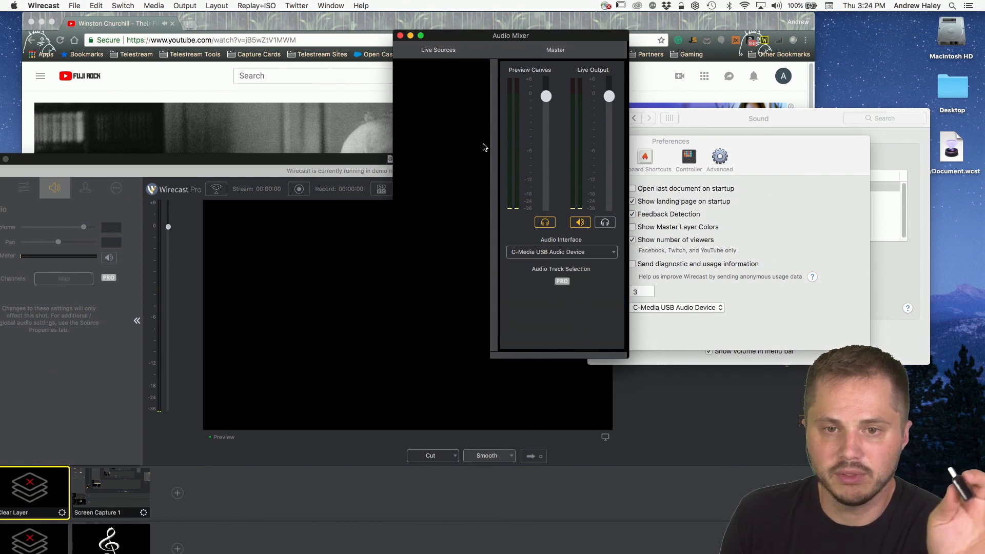
Step: Close the Audio Mixer and Preferences windows, and reposition the MyDocument window so its preview and all shot layers are in view
drag(527, 37, 483, 44)
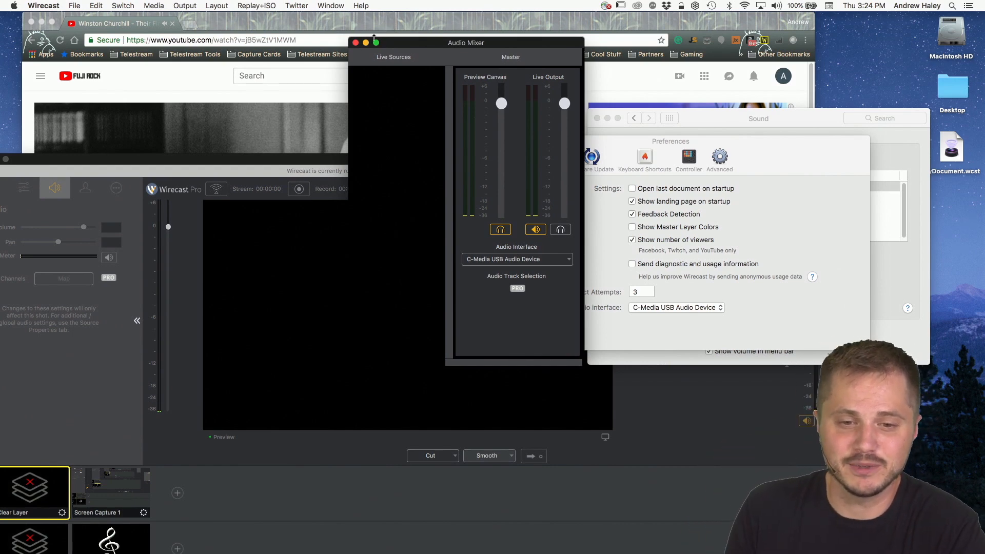
drag(406, 45, 472, 66)
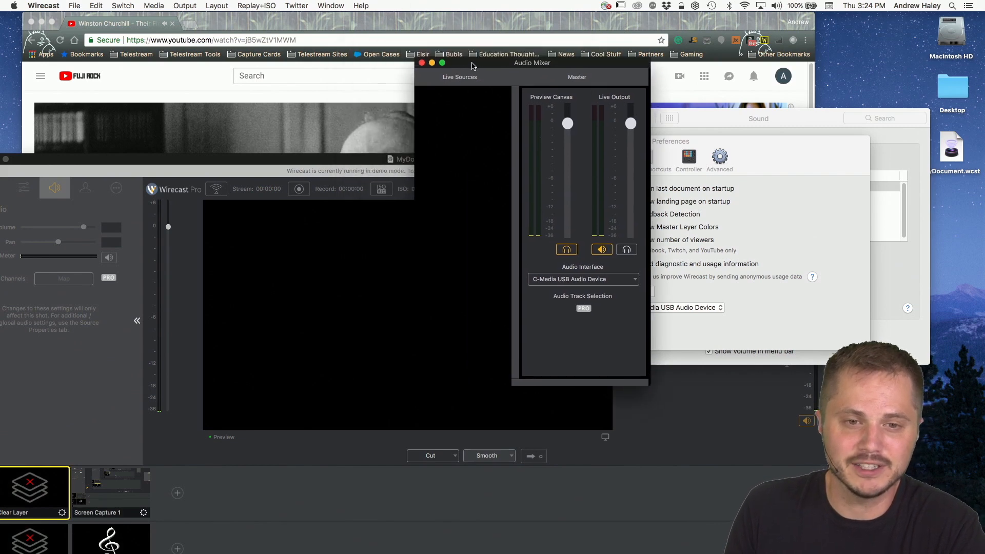
click(422, 63)
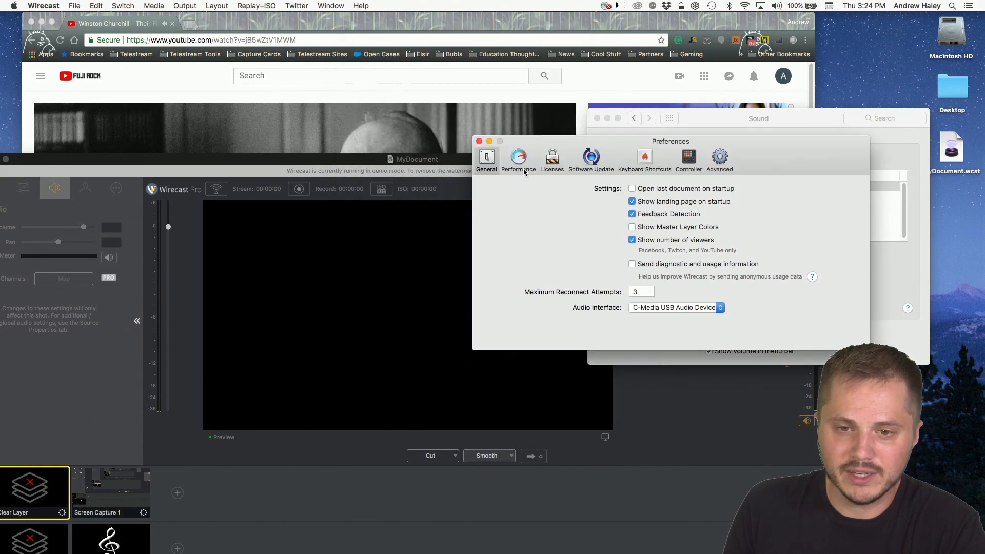
click(480, 142)
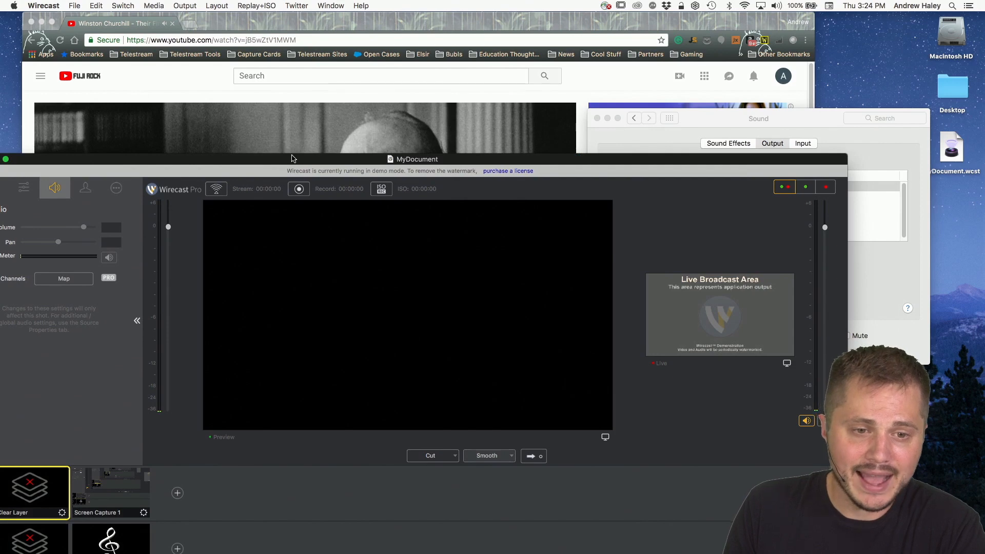
drag(293, 159, 340, 3)
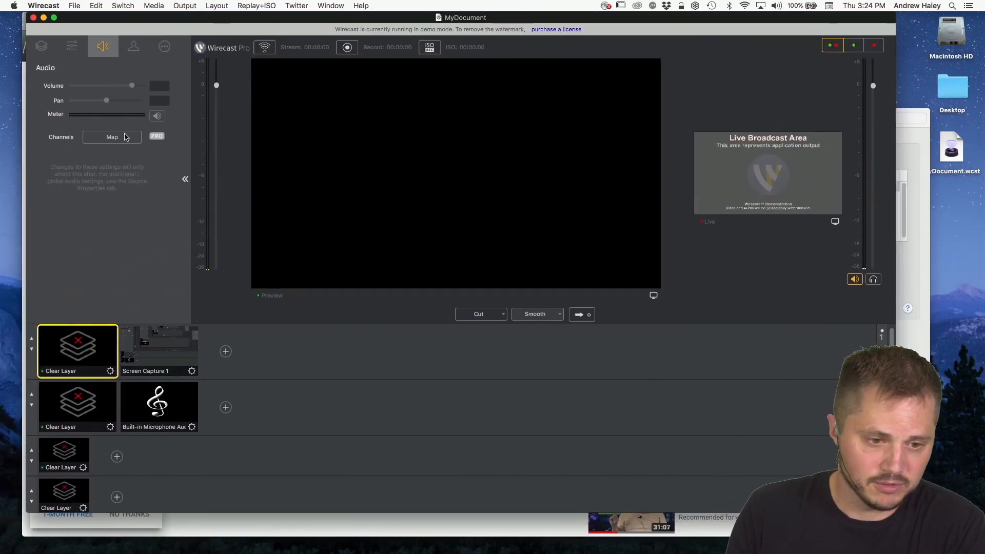
Step: Put Screen Capture 1 in the preview and raise its shot volume to 98%
click(171, 347)
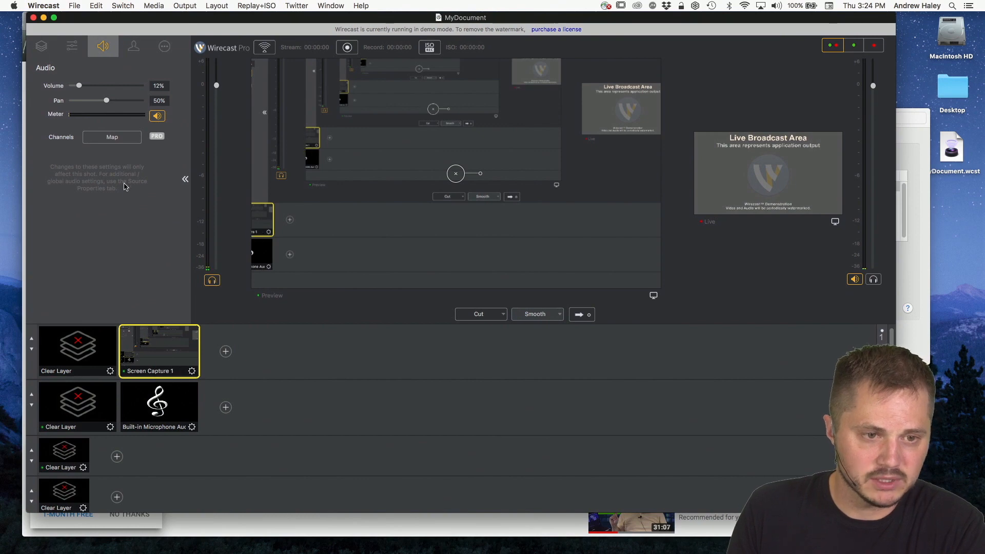
click(41, 46)
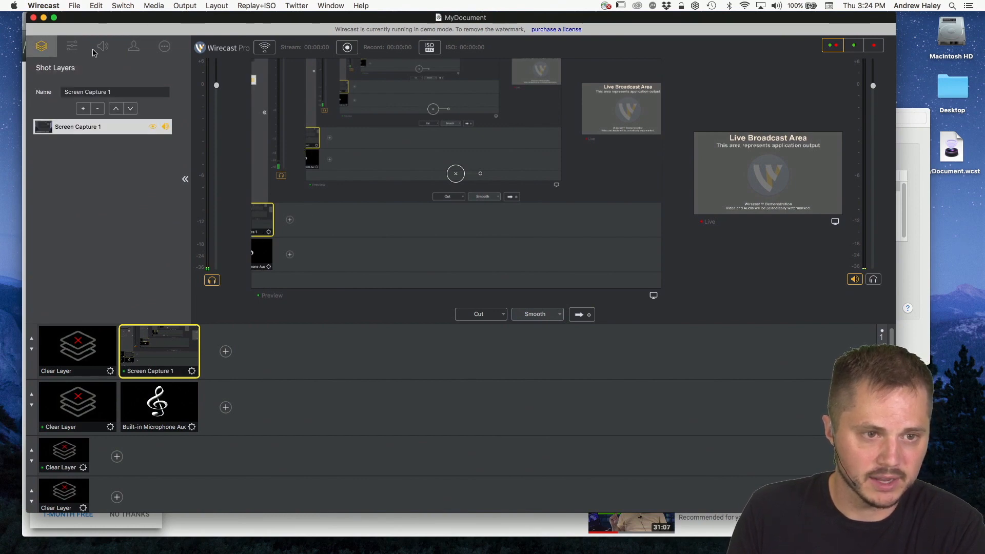
click(96, 50)
drag(79, 87, 132, 90)
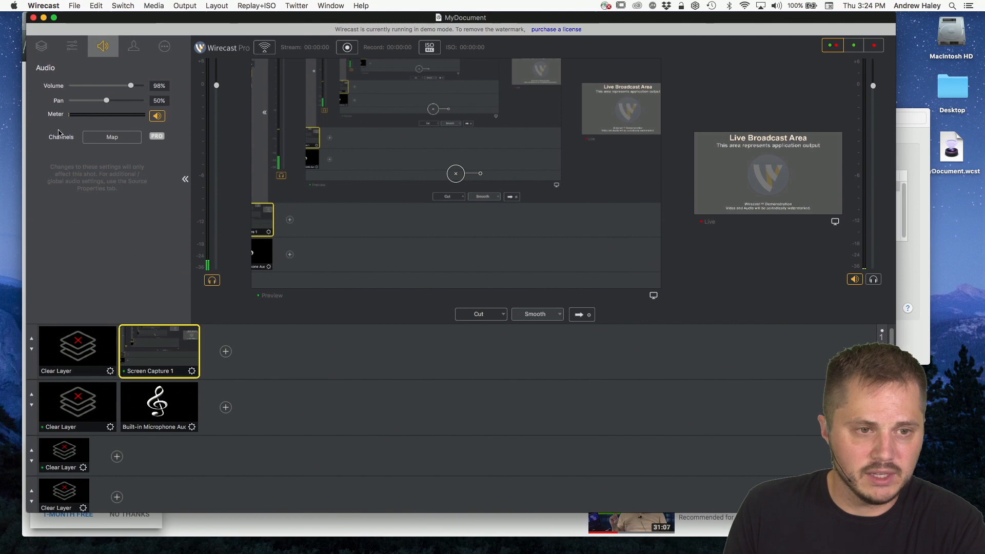
Step: Display Screen Capture 1's source properties and switch its audio monitoring on and back off
click(82, 49)
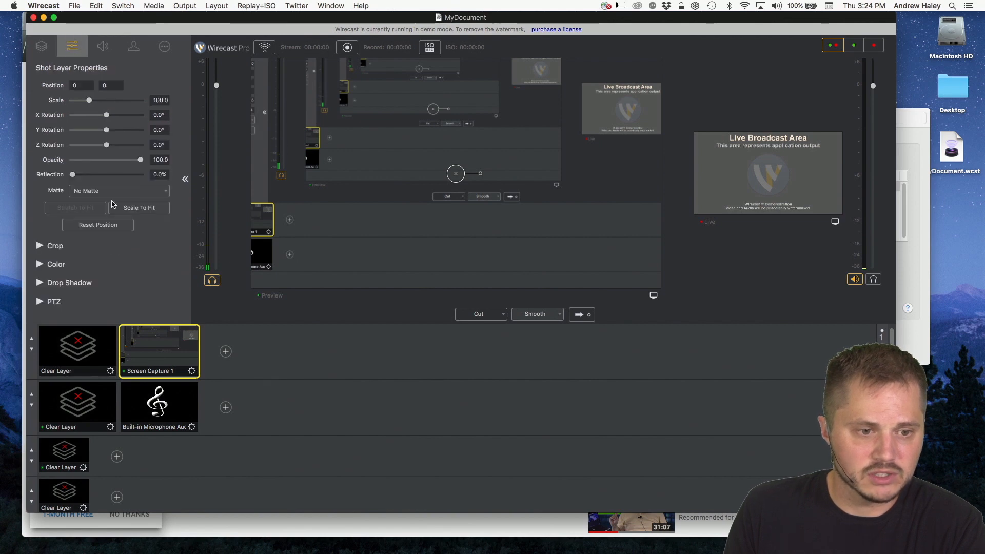
click(165, 47)
click(43, 47)
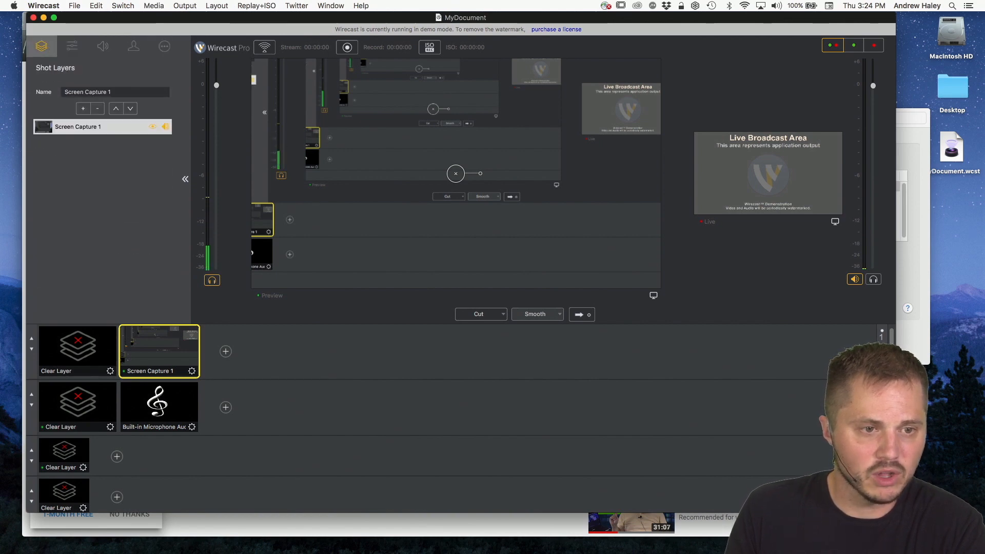
click(72, 47)
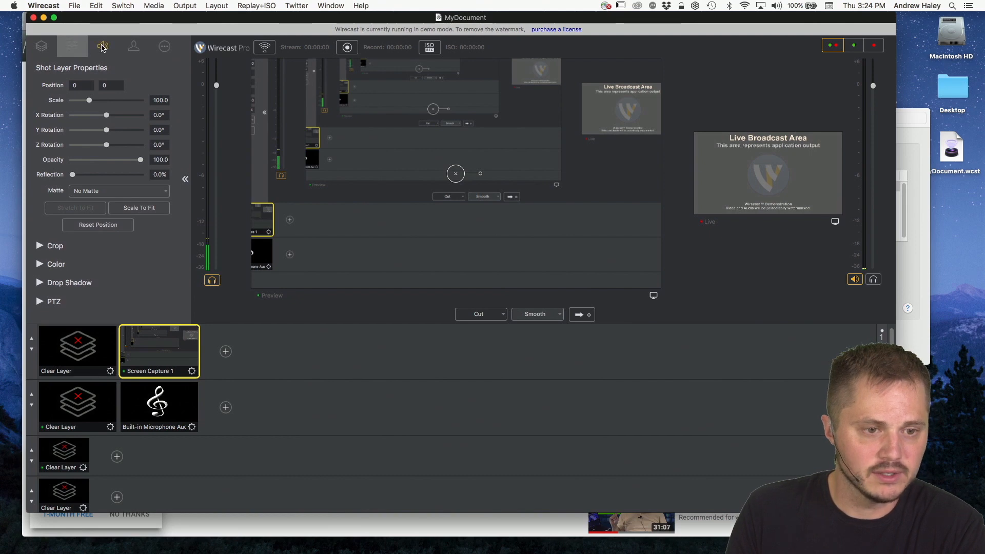
click(102, 47)
click(164, 47)
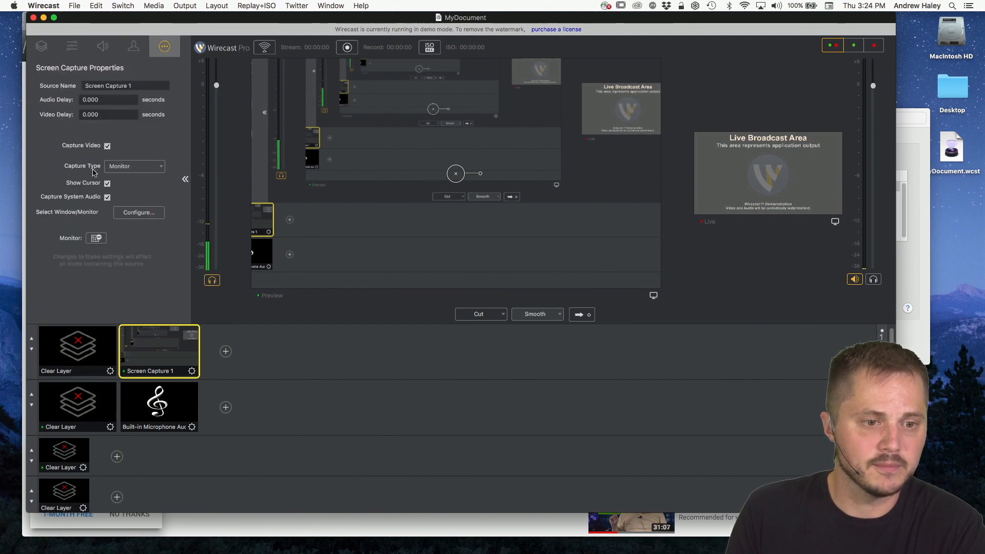
click(96, 239)
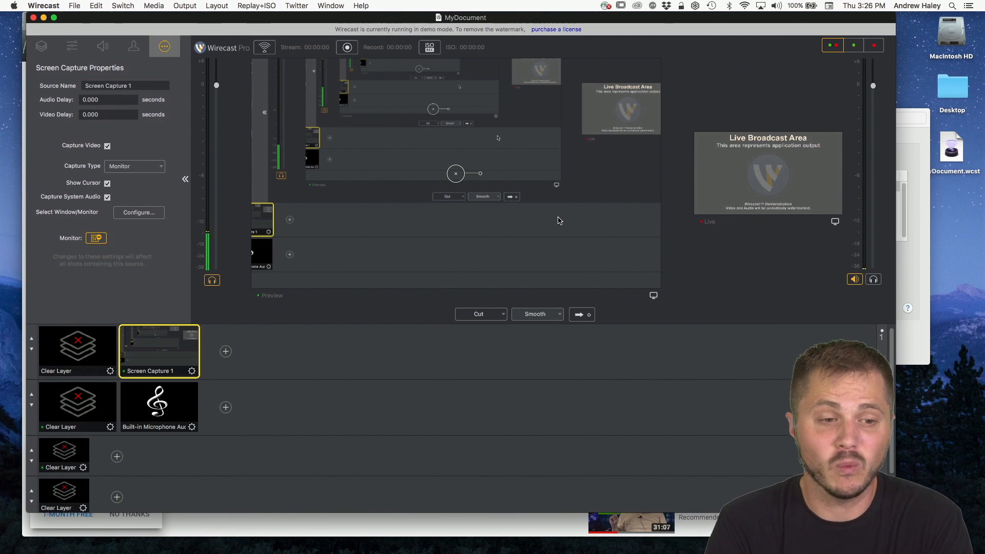
click(96, 237)
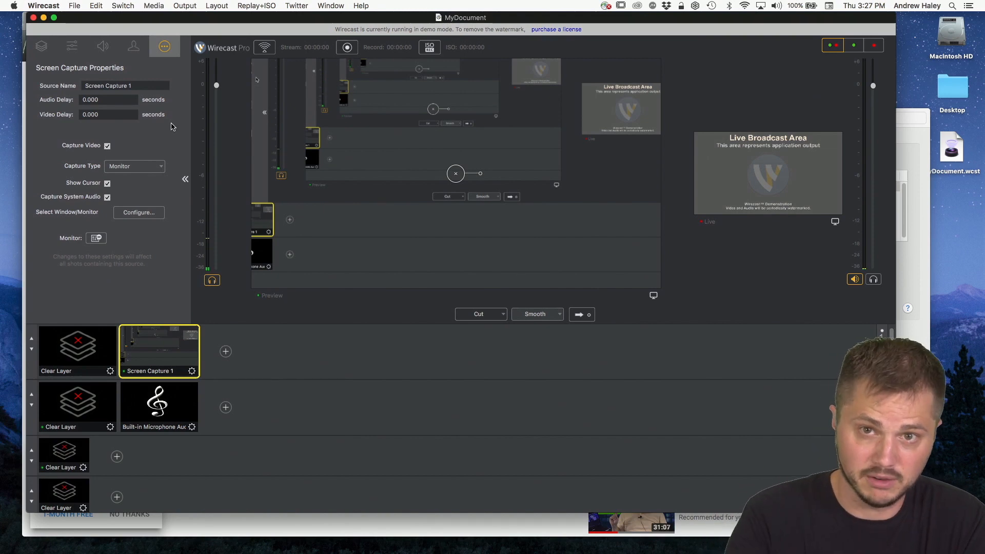
Step: Switch to the Mac's Sound preferences, select C-Media USB Audio Device as the sound input, and compare the output and input device lists
click(917, 142)
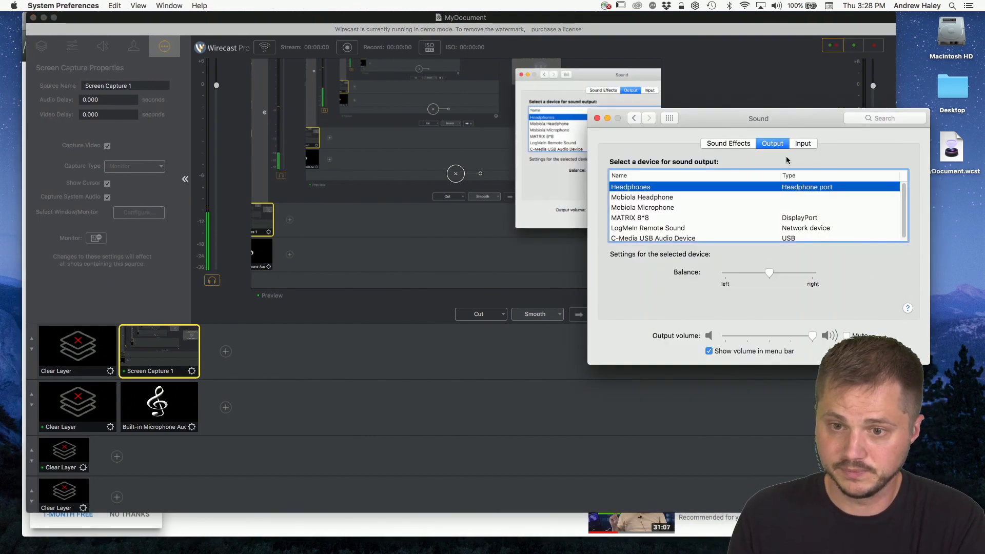
drag(733, 120, 688, 107)
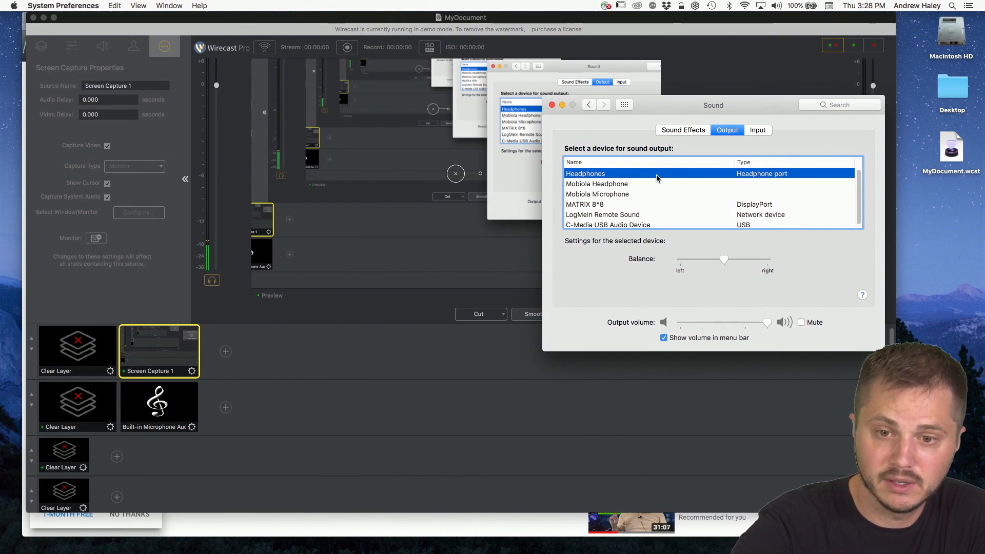
drag(764, 107, 705, 104)
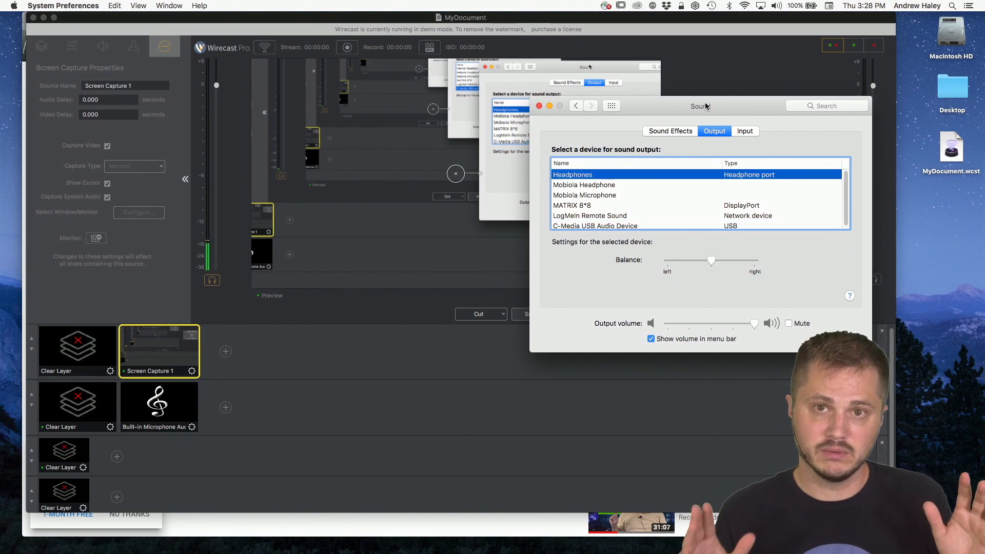
drag(738, 125, 636, 107)
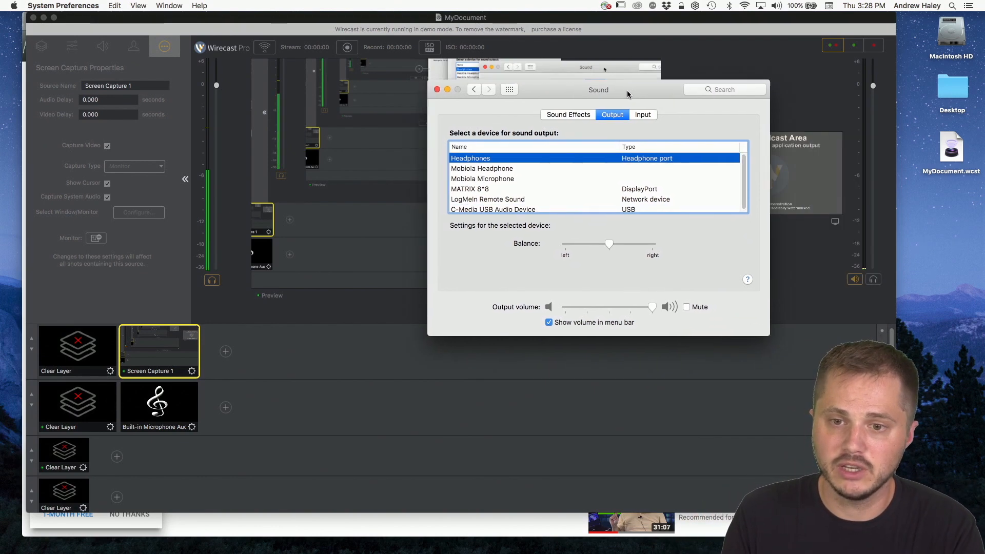
click(643, 114)
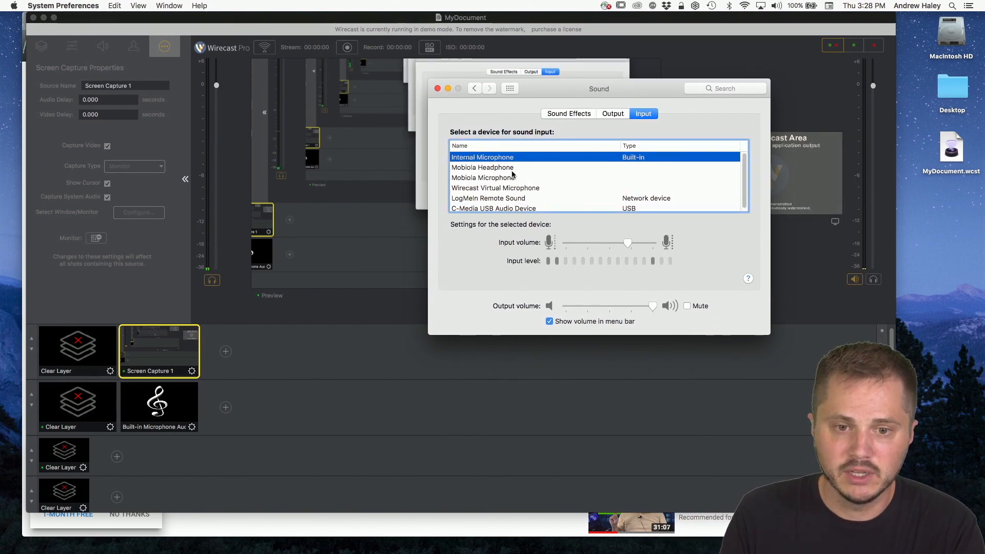
click(504, 208)
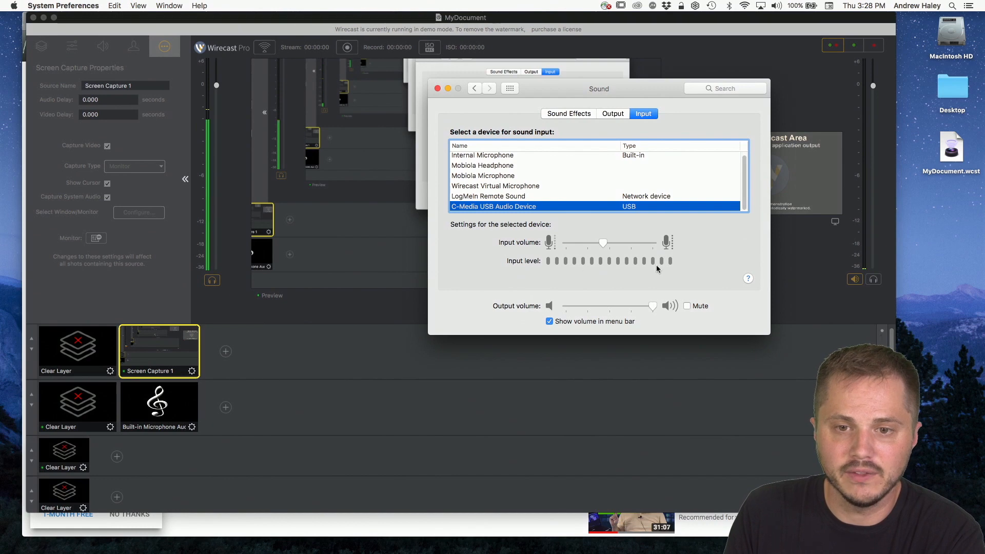
click(614, 114)
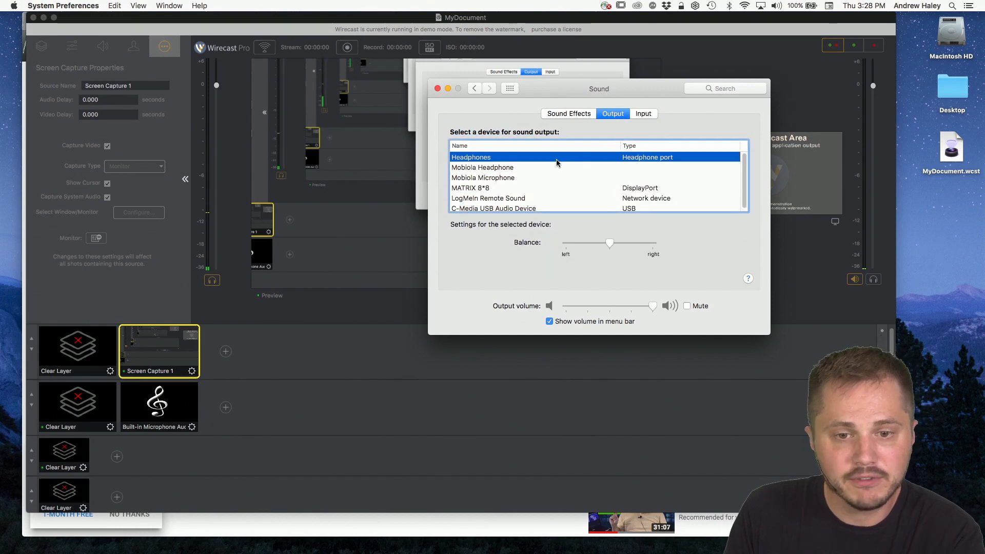
click(644, 113)
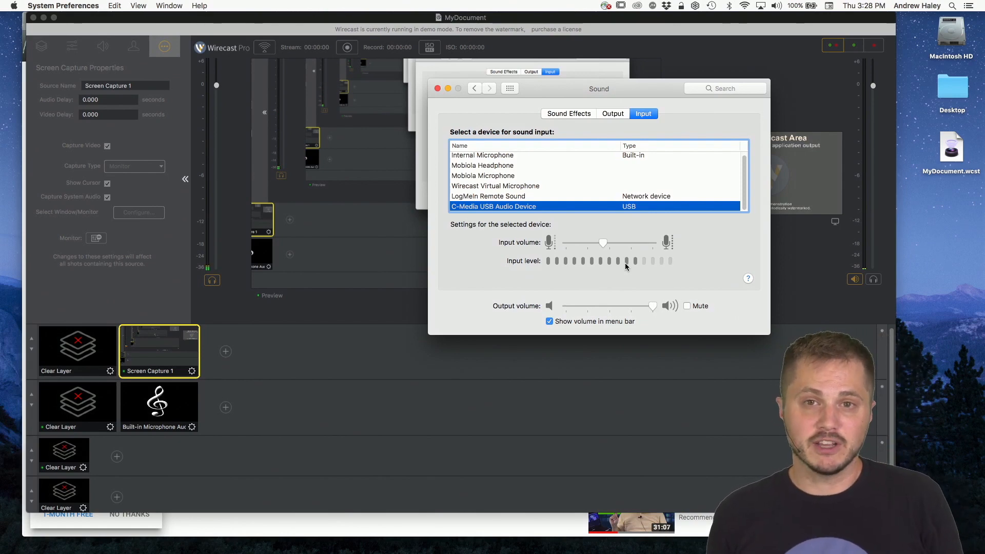
Step: Return to Wirecast and add the C-Media USB Audio Device audio capture as a shot on Master Layer 1
click(275, 379)
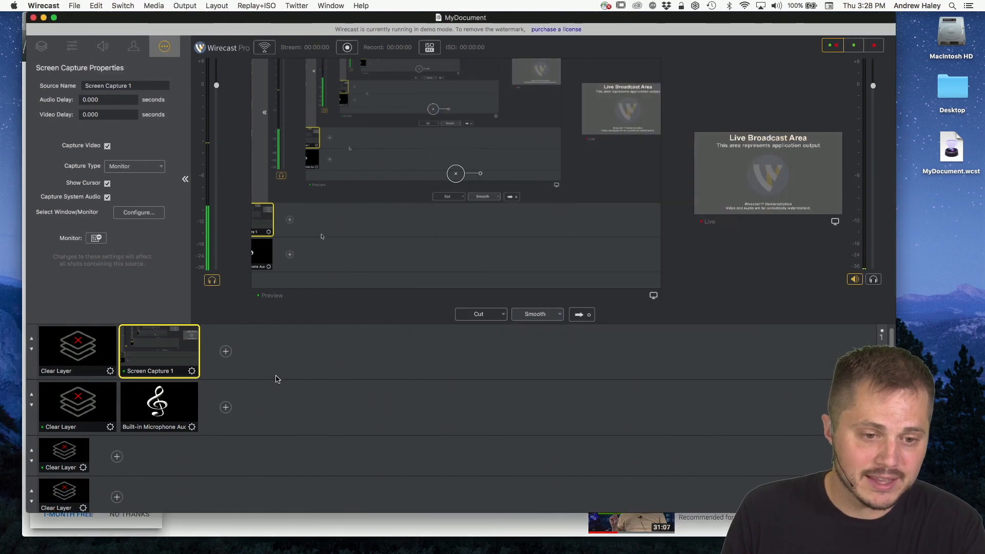
click(226, 352)
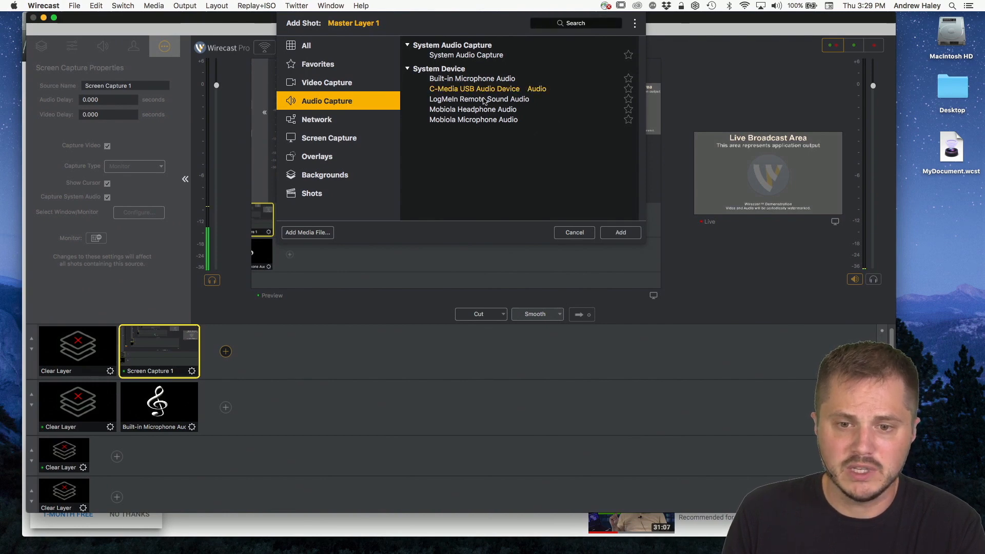
click(624, 236)
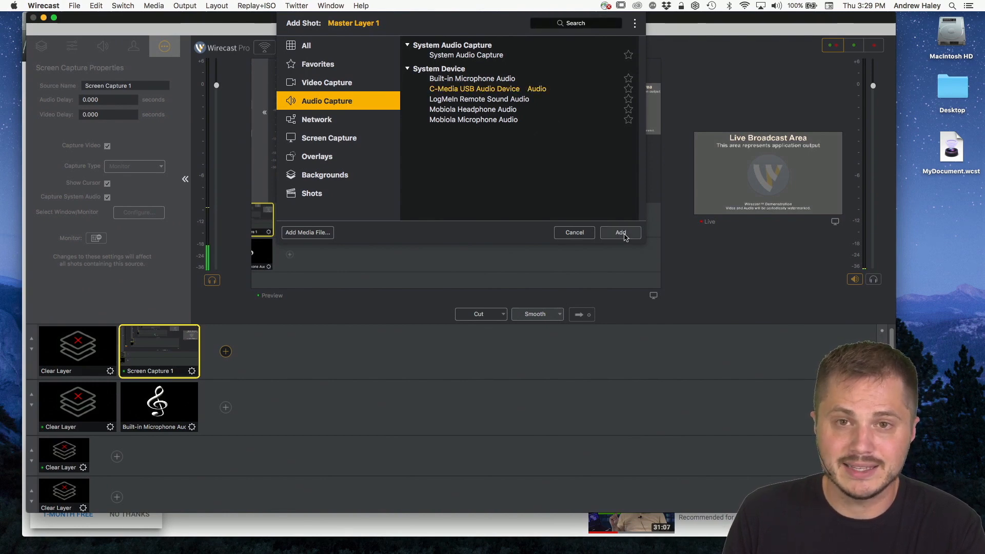
click(624, 236)
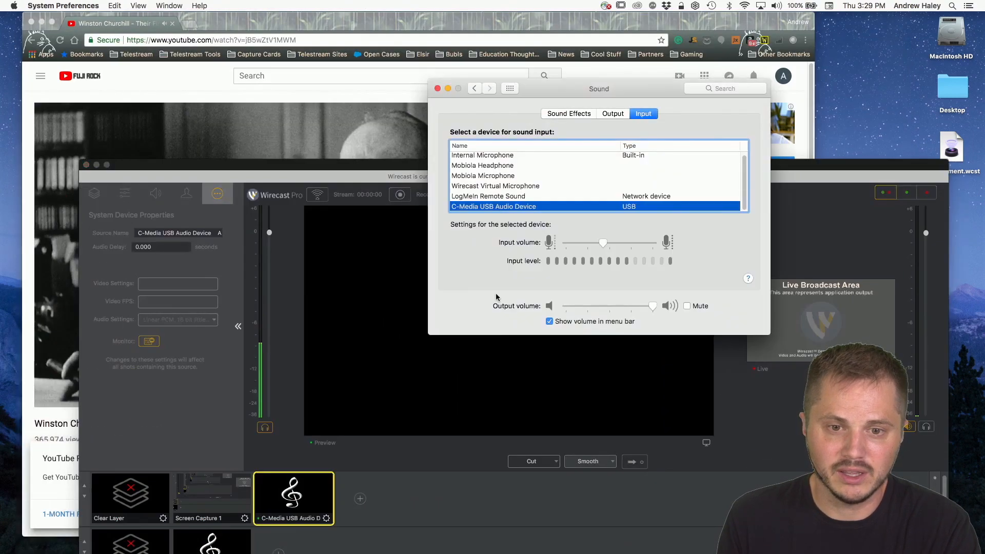
Step: Reposition the Wirecast document in front of the Sound window and display the C-Media USB audio shot's layer properties
drag(333, 171, 335, 123)
click(559, 90)
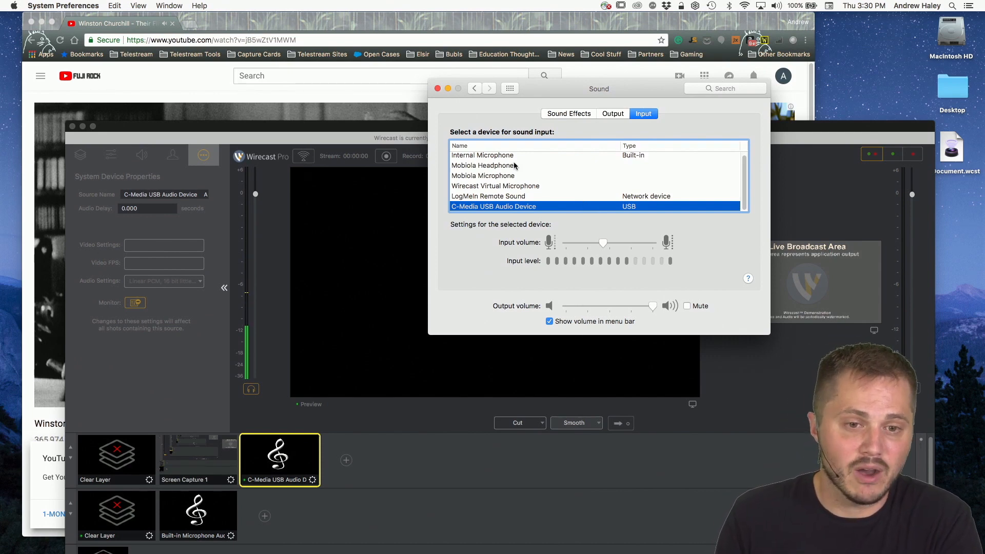
drag(222, 126, 255, 64)
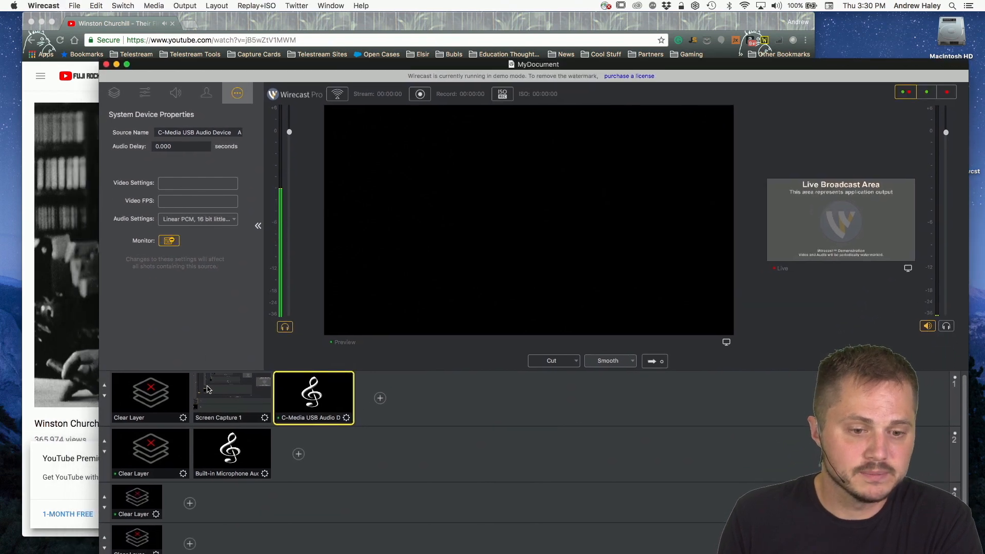
click(145, 92)
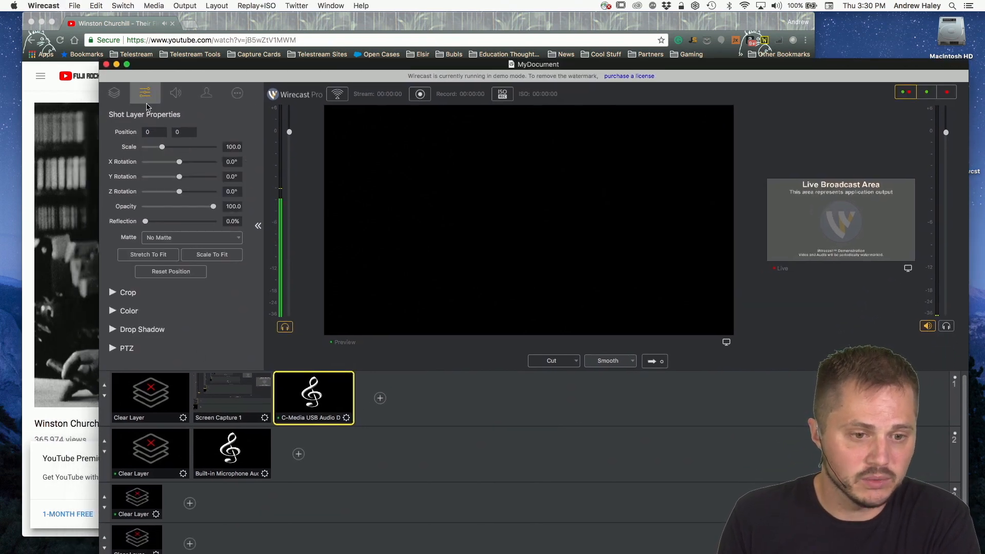
Step: Select the Screen Capture 1 shot and turn off Capture System Audio in its source properties
click(232, 395)
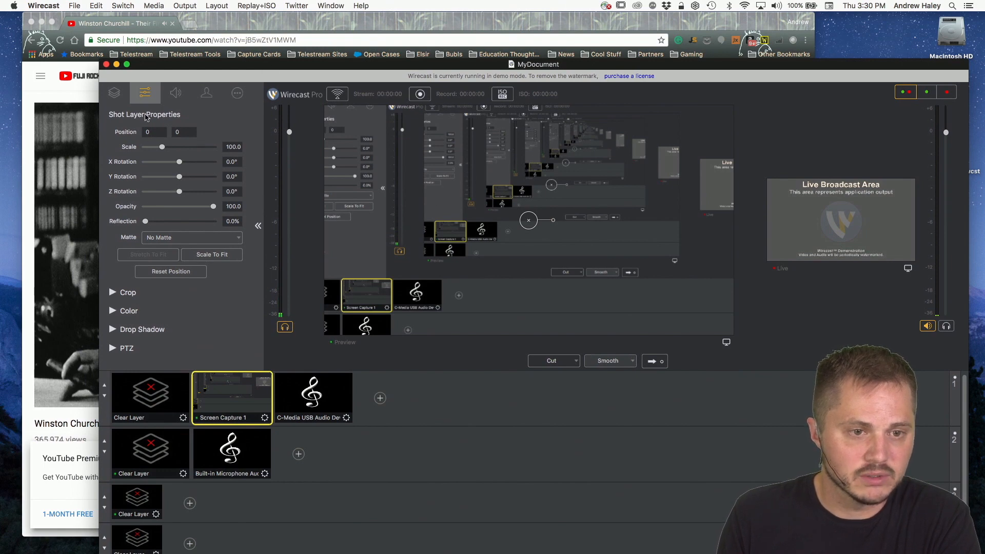
click(115, 93)
click(175, 92)
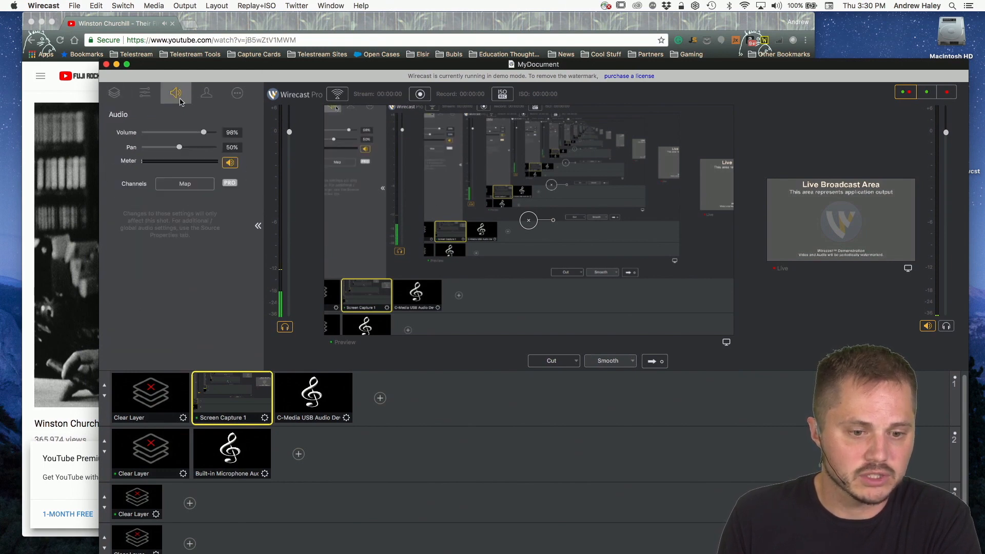
click(206, 92)
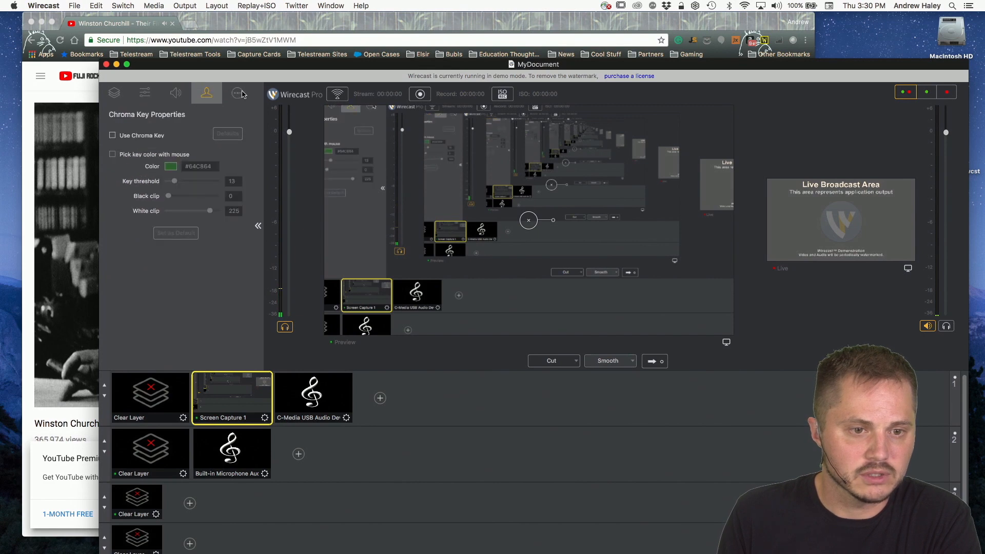
click(237, 93)
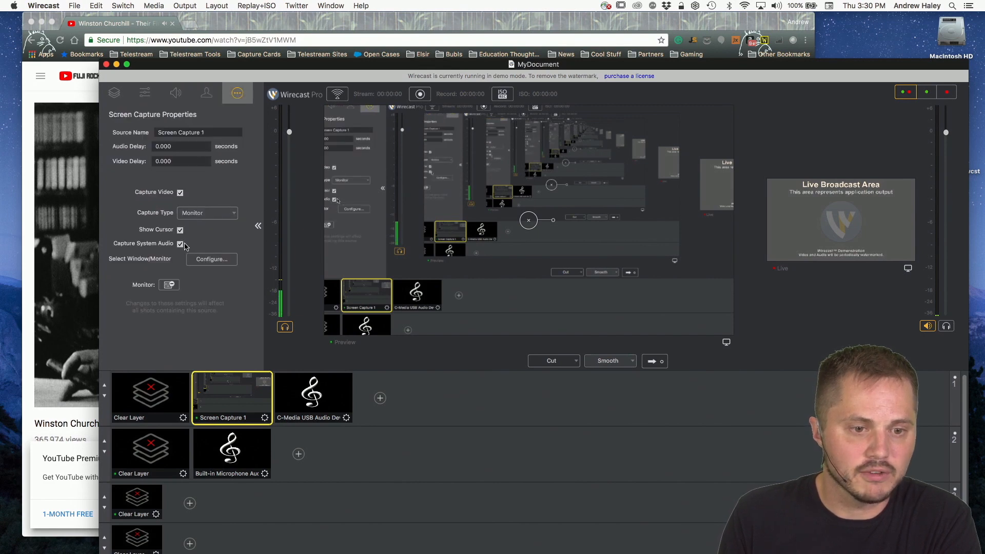
click(182, 244)
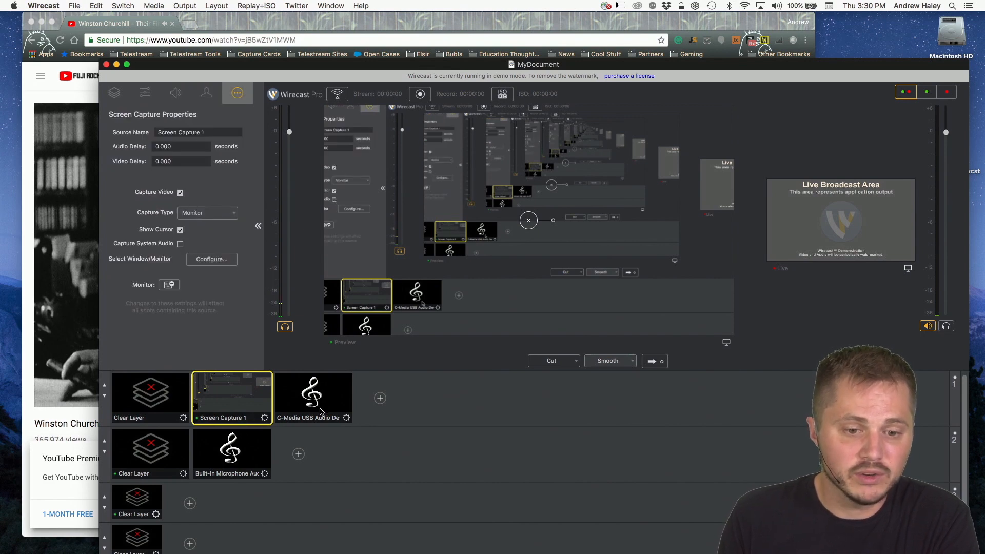
mouse_move(312, 415)
mouse_down()
mouse_move(242, 372)
mouse_move(241, 394)
mouse_move(325, 410)
mouse_up()
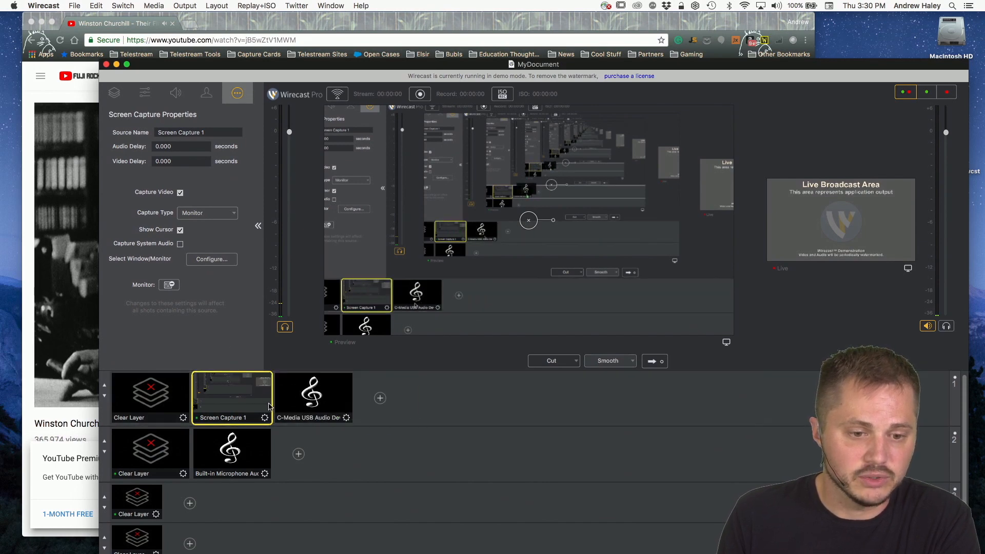
Step: Add the C-Media USB Audio Device audio capture as a layer inside the Screen Capture 1 shot
click(115, 93)
click(191, 175)
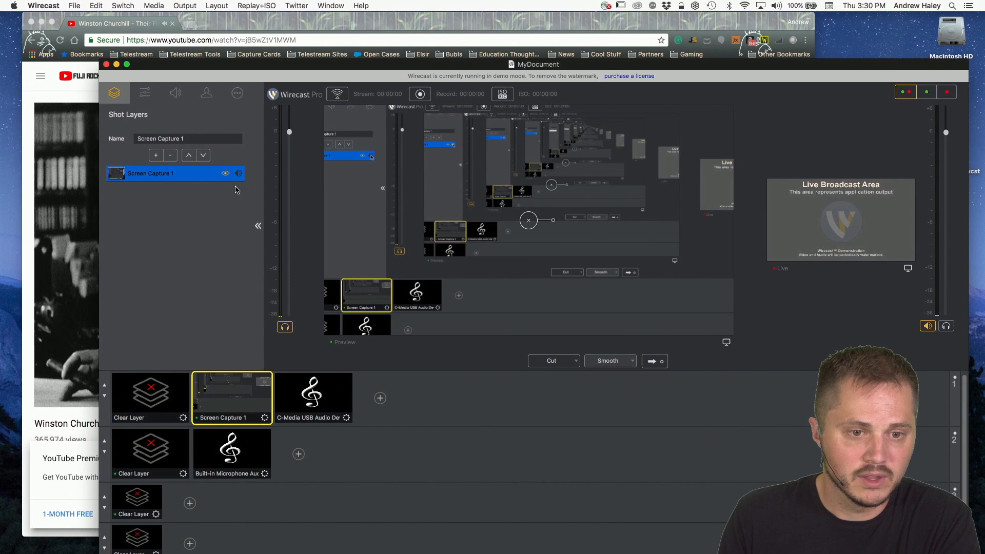
click(156, 155)
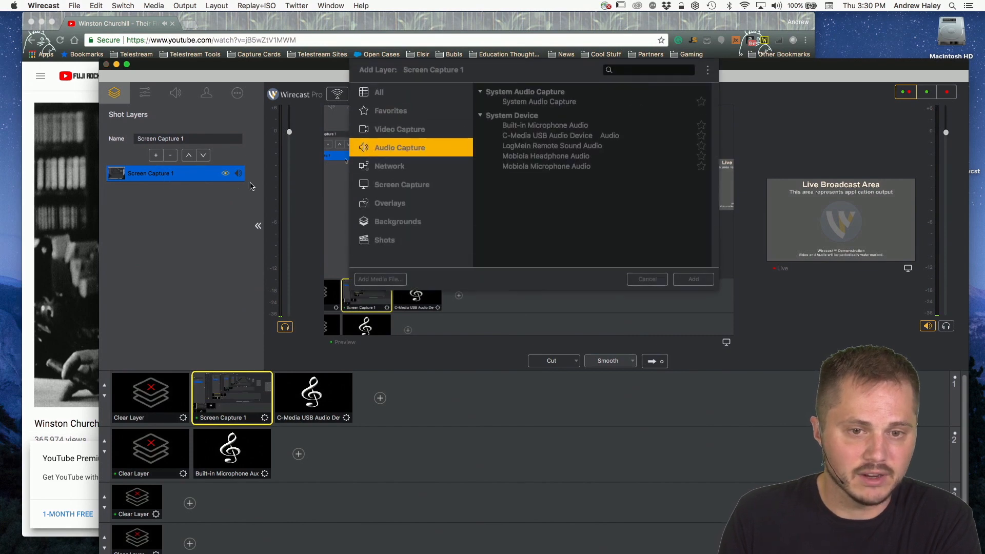
click(540, 136)
click(694, 279)
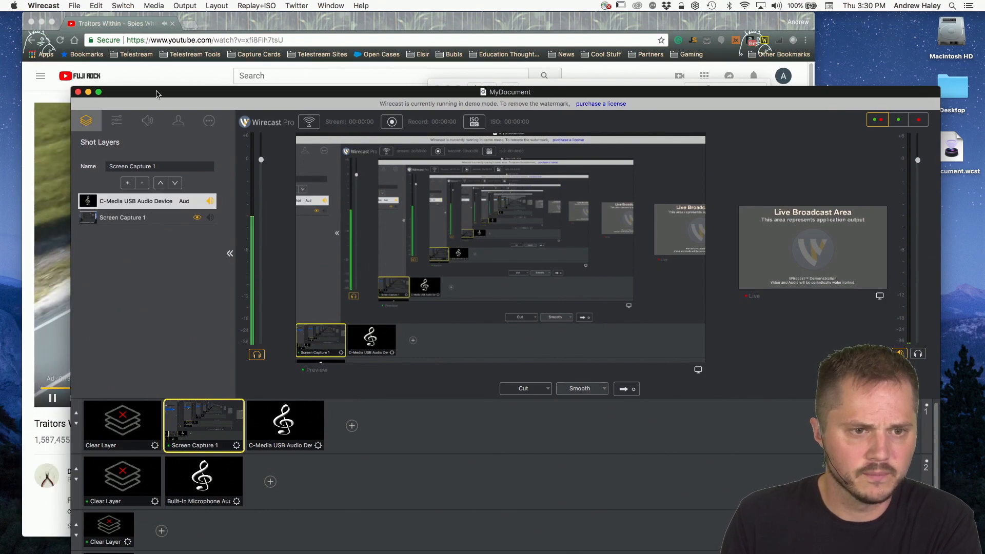
Step: Rearrange the Chrome YouTube window and the Wirecast document on the desktop, leaving the Wirecast document in front
drag(156, 93, 239, 94)
click(144, 79)
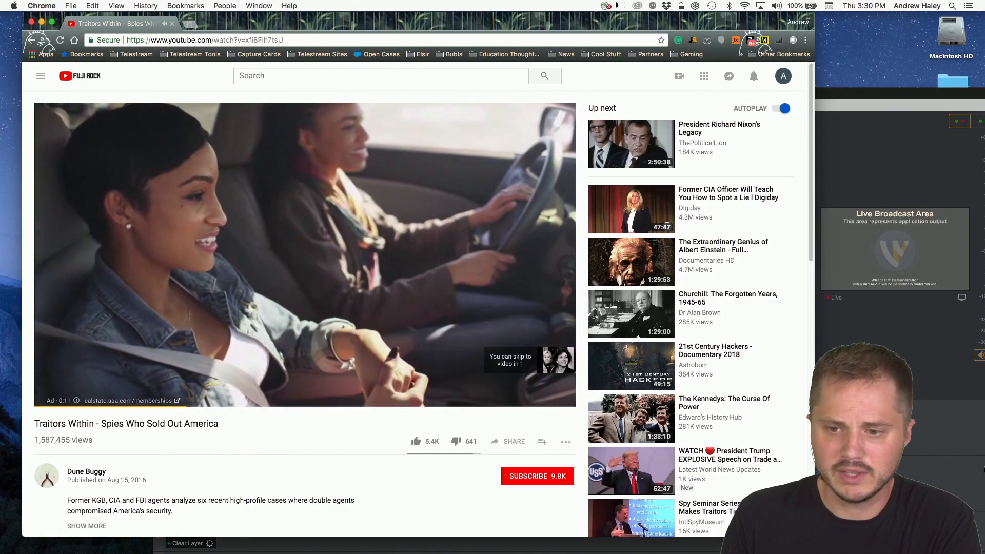
drag(657, 27, 947, 222)
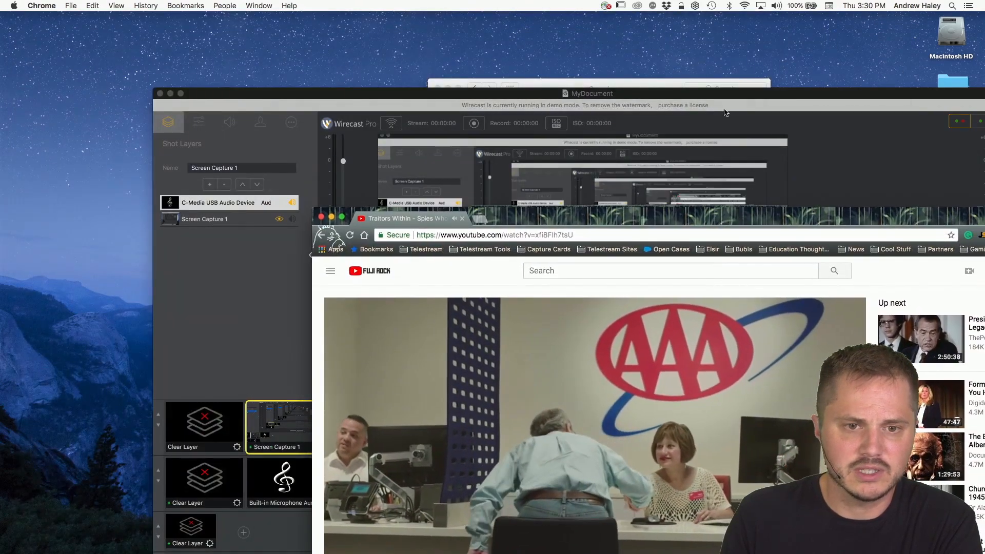
drag(417, 99, 315, 76)
drag(941, 214, 941, 85)
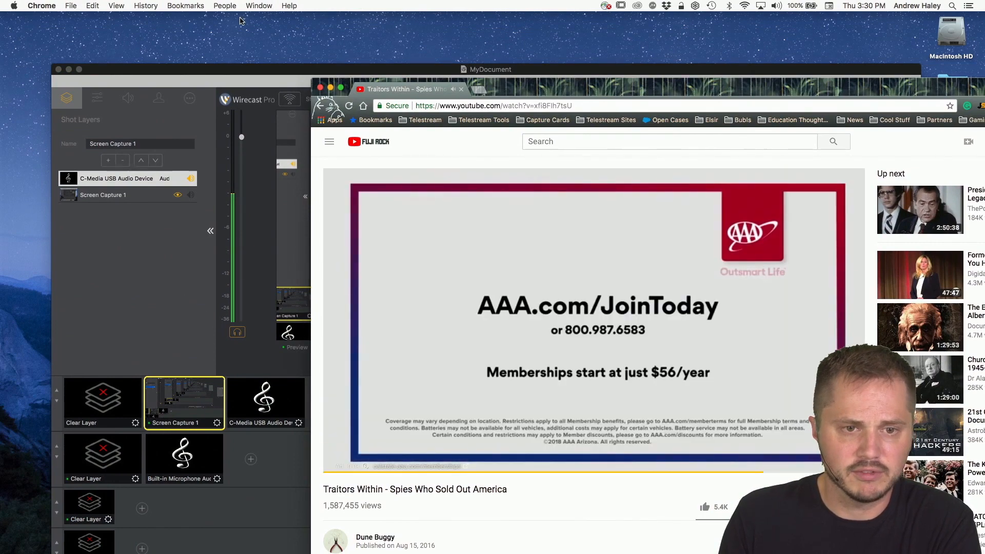
drag(252, 70, 220, 43)
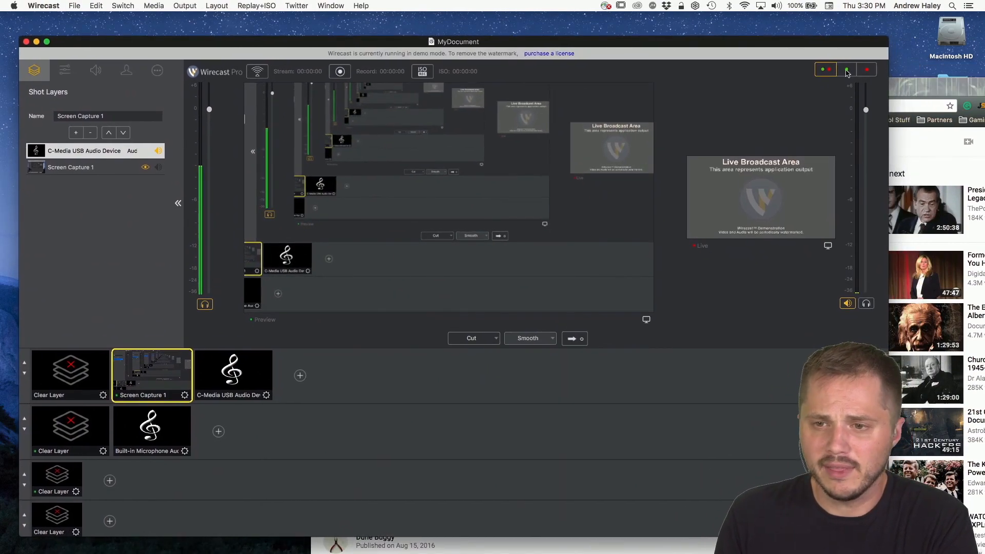
drag(917, 90, 847, 53)
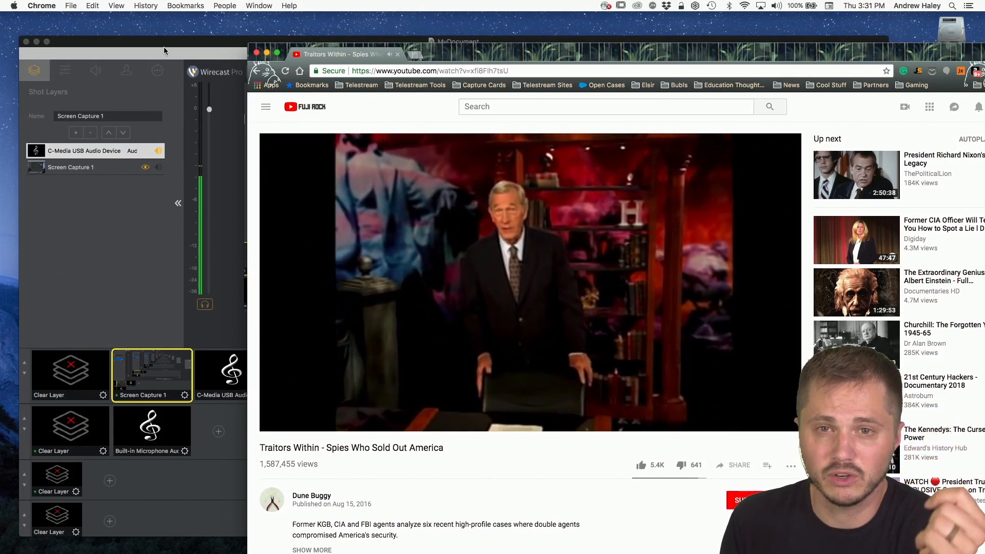
drag(442, 51, 280, 28)
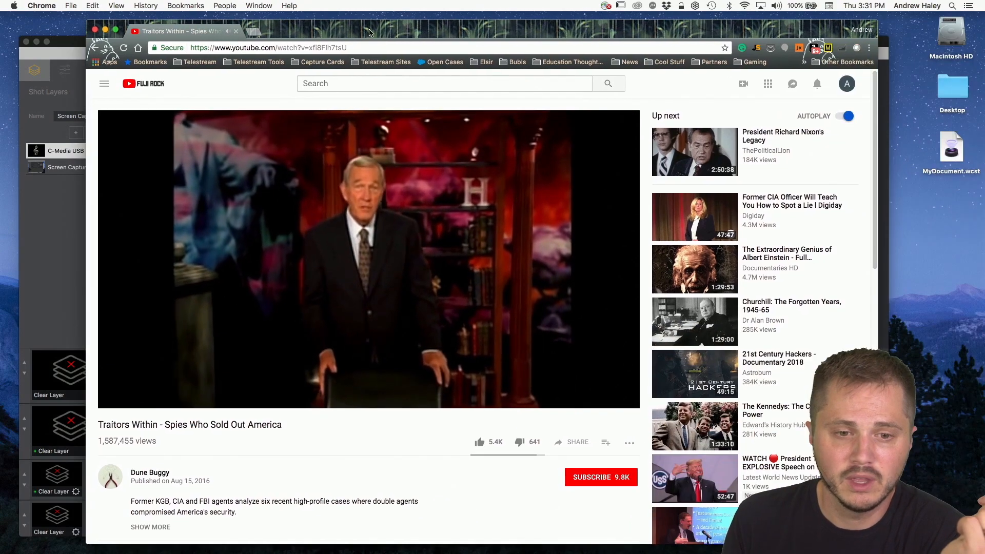
click(39, 55)
drag(139, 43, 207, 6)
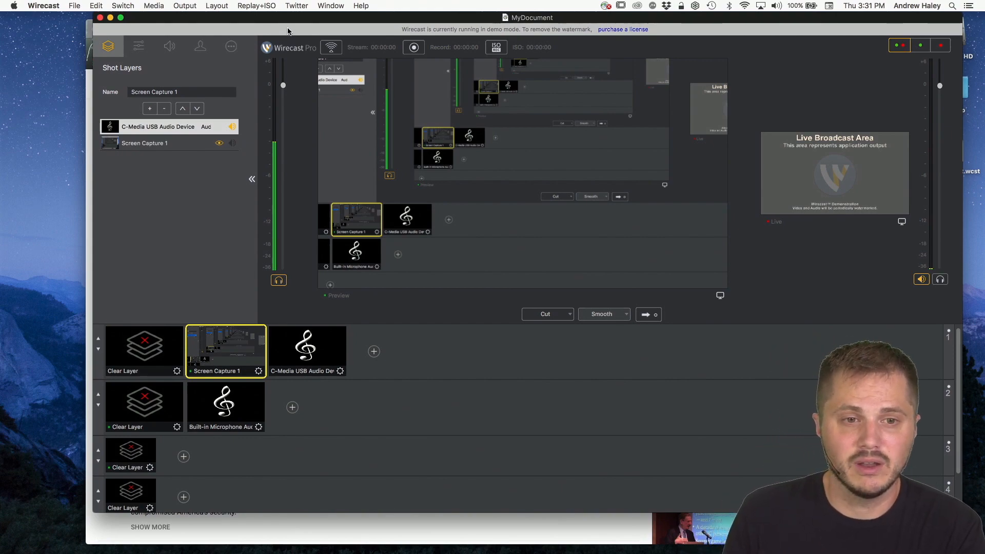
drag(290, 22, 249, 39)
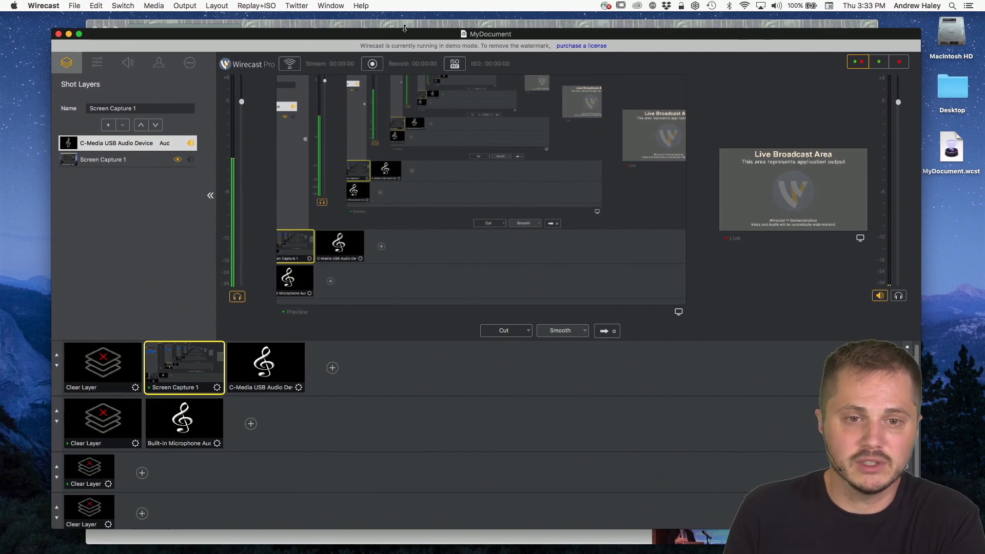
drag(405, 28, 405, 12)
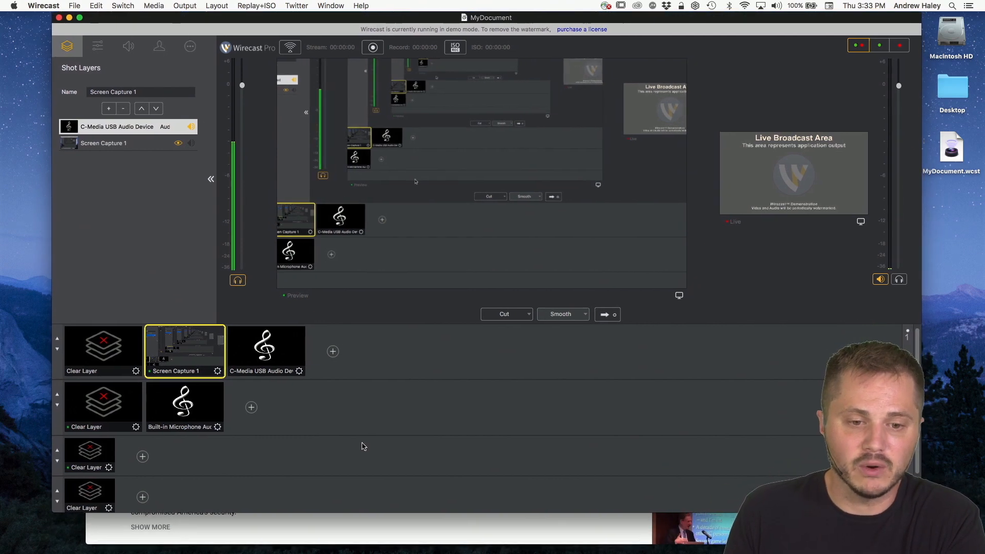
click(396, 344)
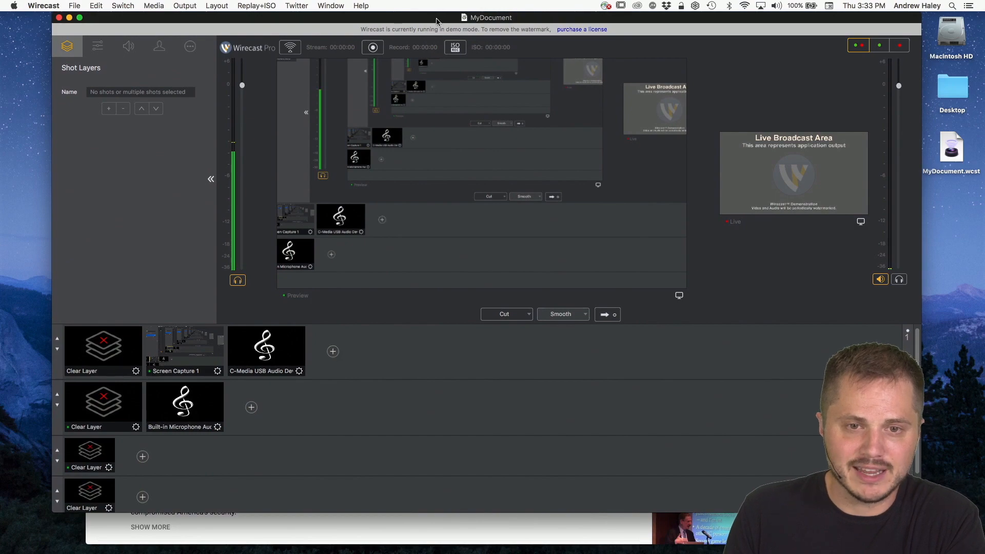
drag(458, 17, 432, 34)
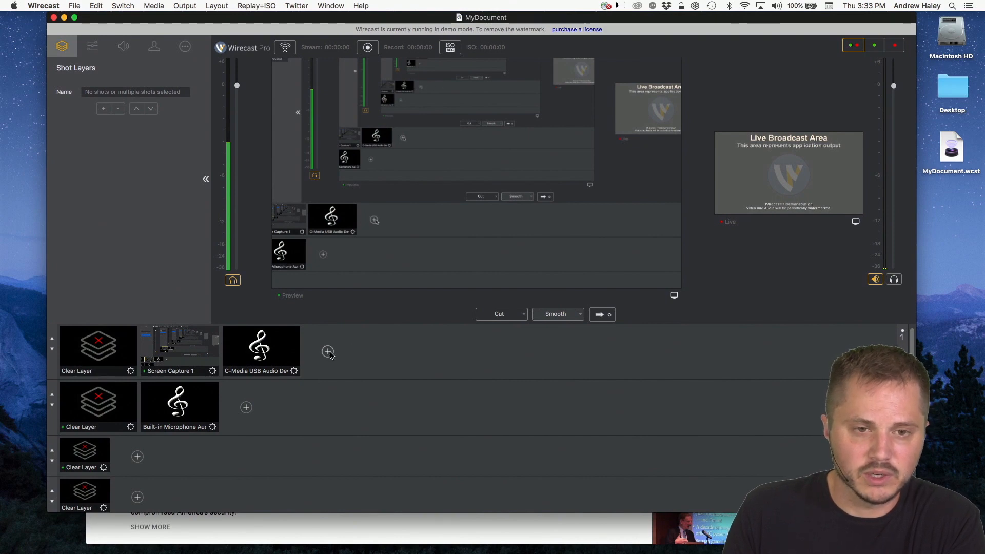
Step: Clear Master Layers 1 and 2 from the preview
drag(326, 19, 315, 16)
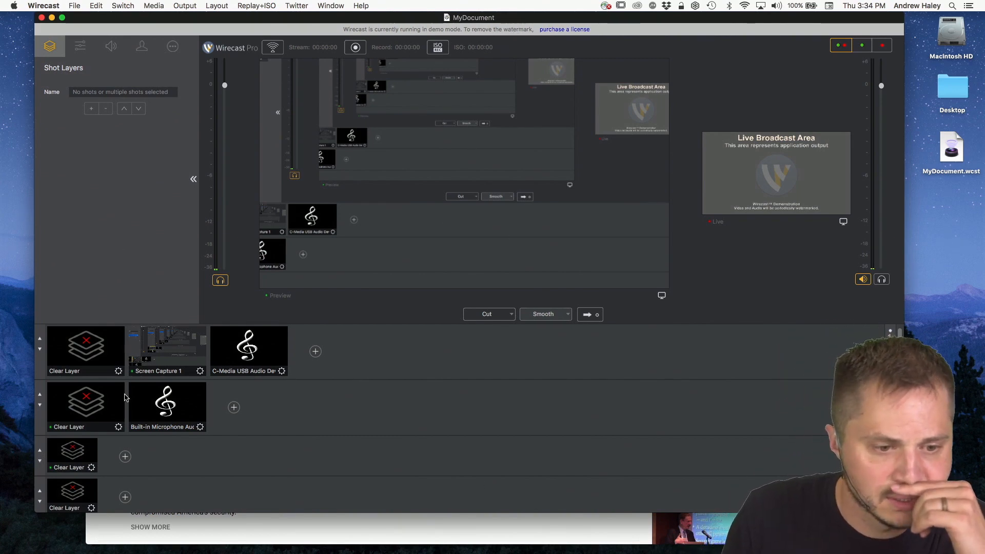
click(79, 349)
click(78, 411)
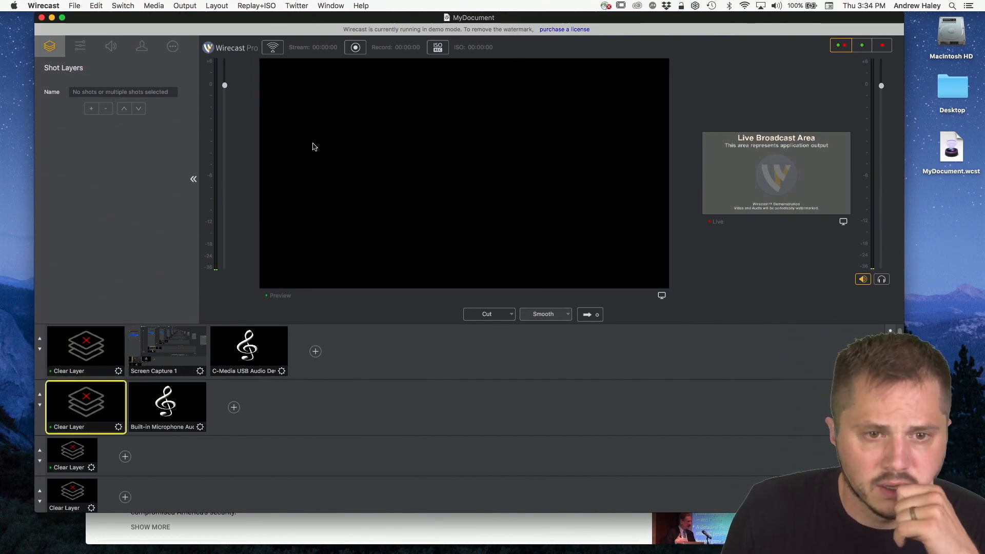
Step: Switch to Chrome to pause the YouTube video, and return to the Wirecast document
drag(320, 16, 294, 74)
click(328, 24)
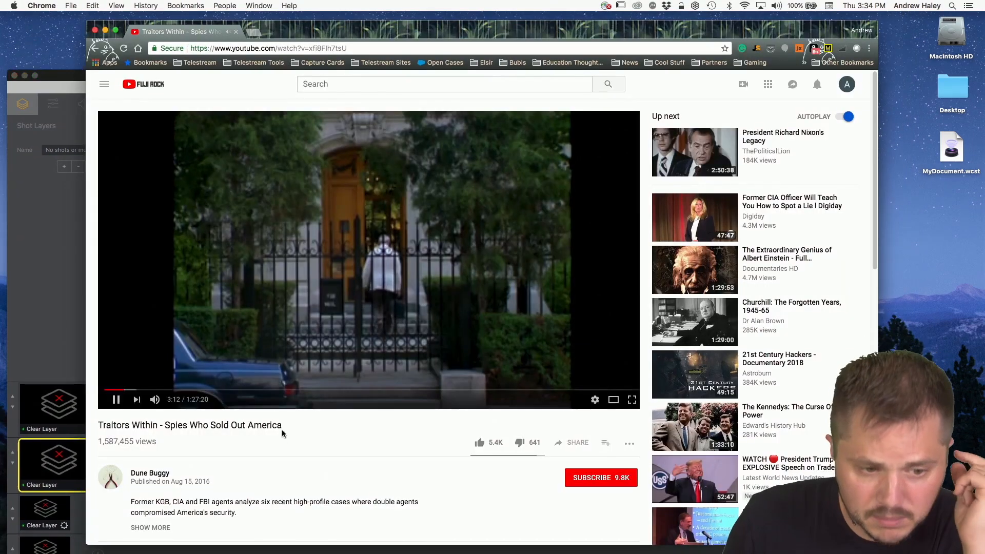
key(space)
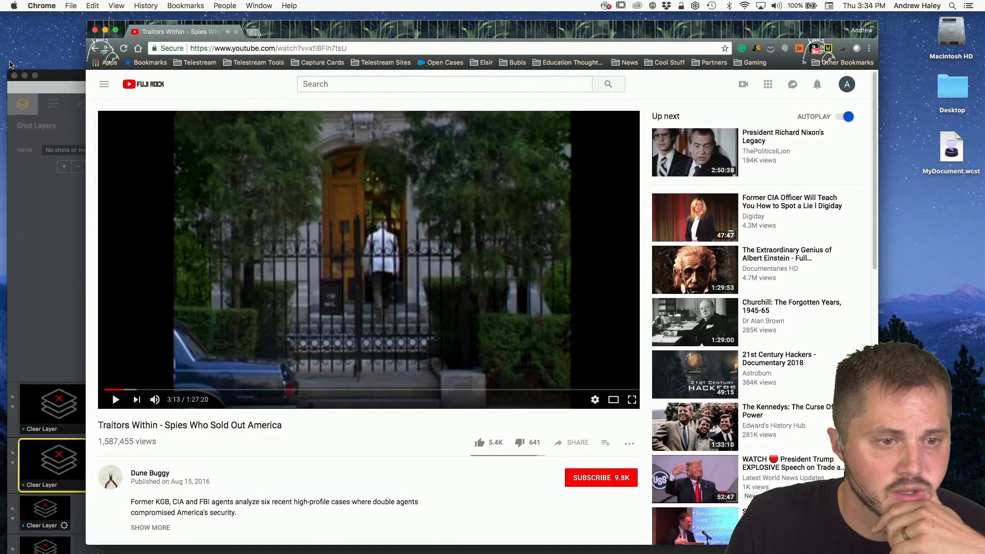
drag(65, 76, 90, 18)
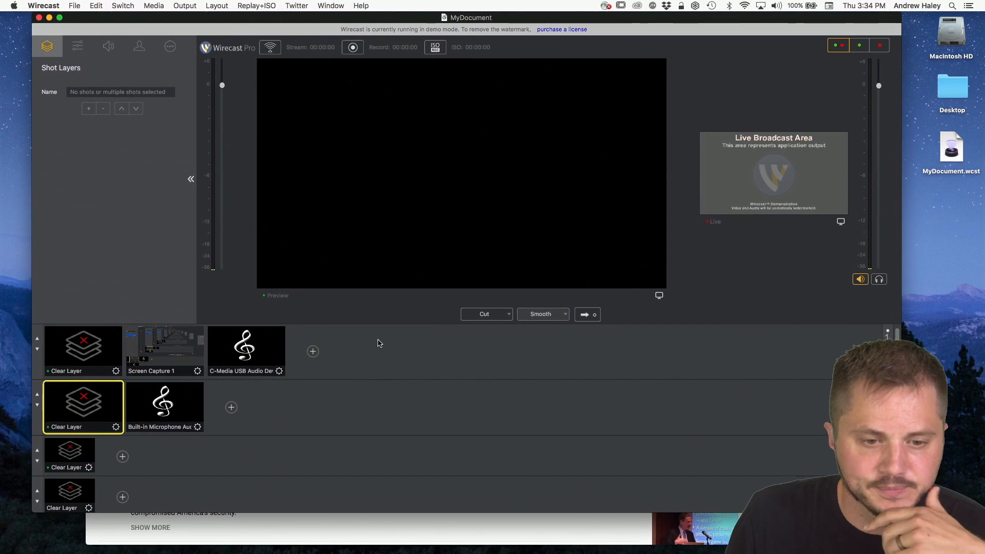
Step: Review the audio capture and network sources offered for a new Master Layer 1 shot, without adding one
click(354, 355)
click(313, 352)
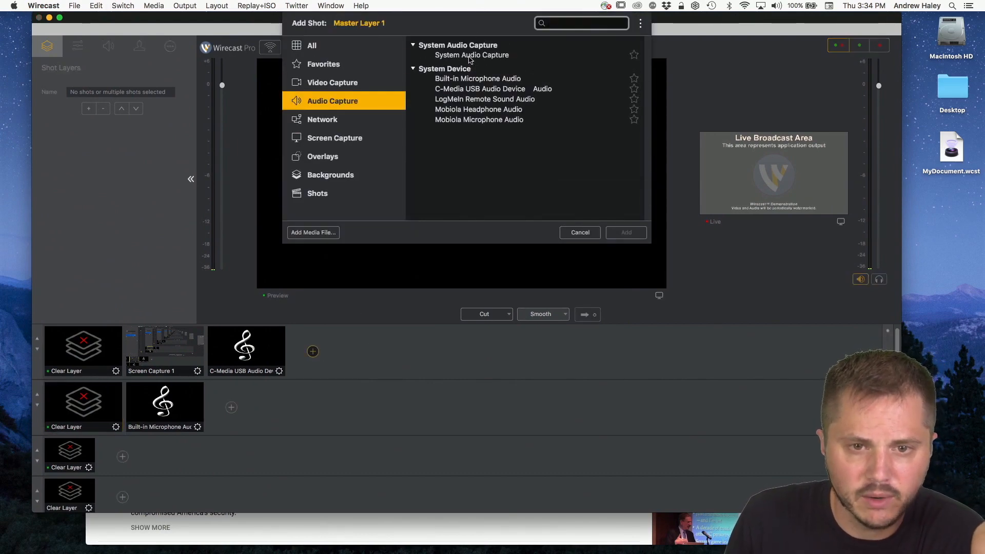
click(323, 86)
click(324, 119)
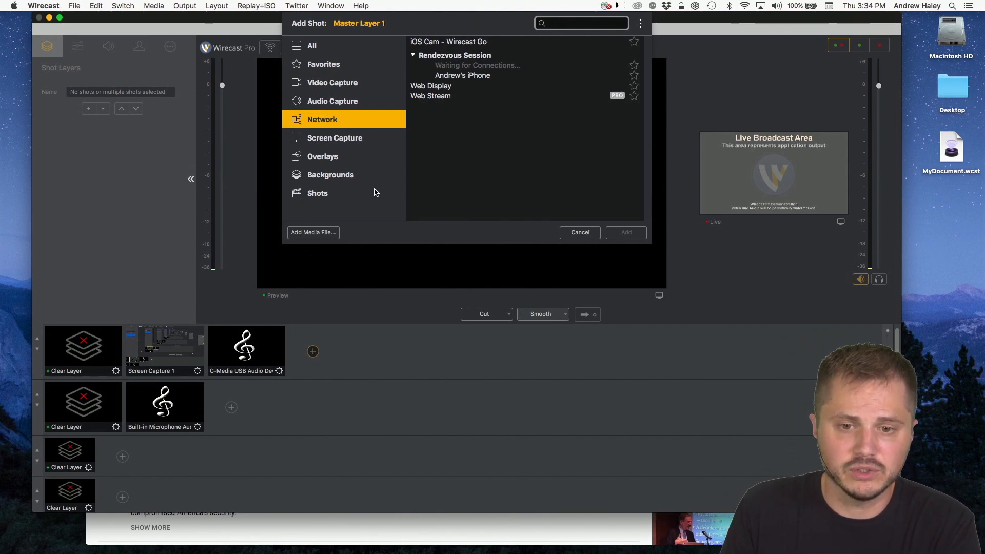
click(578, 232)
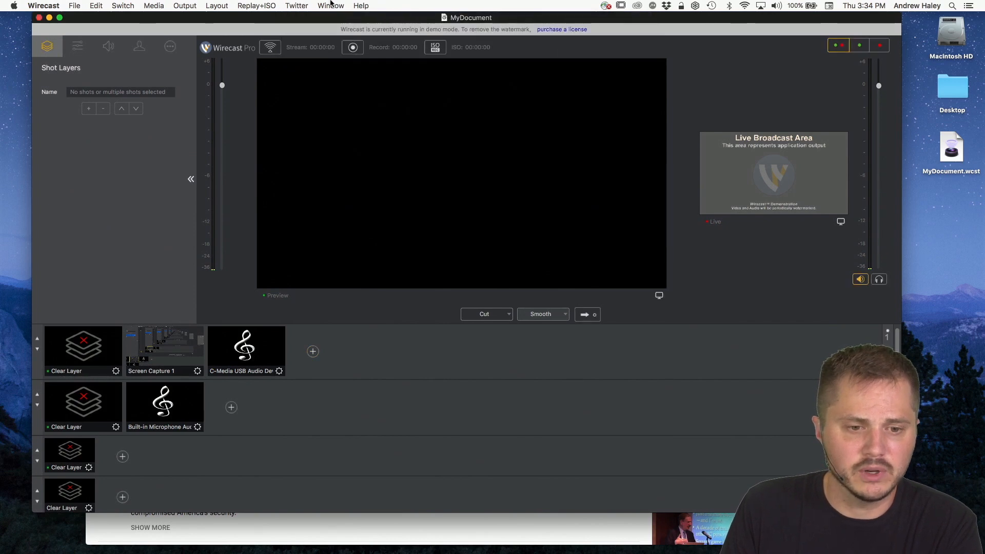
Step: Open the Rendezvous Dashboard to examine the host and connected guest feeds, and return to the main document
click(326, 5)
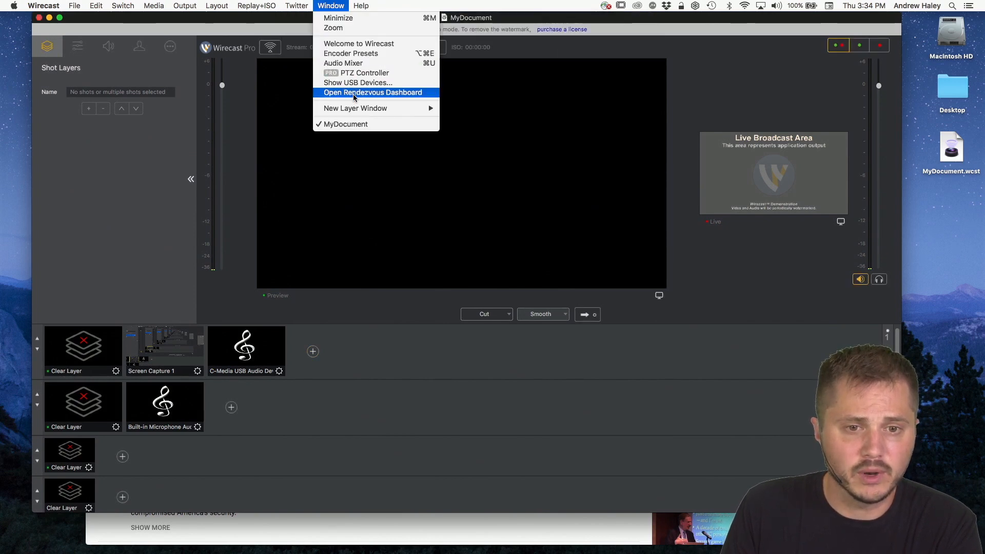
click(368, 95)
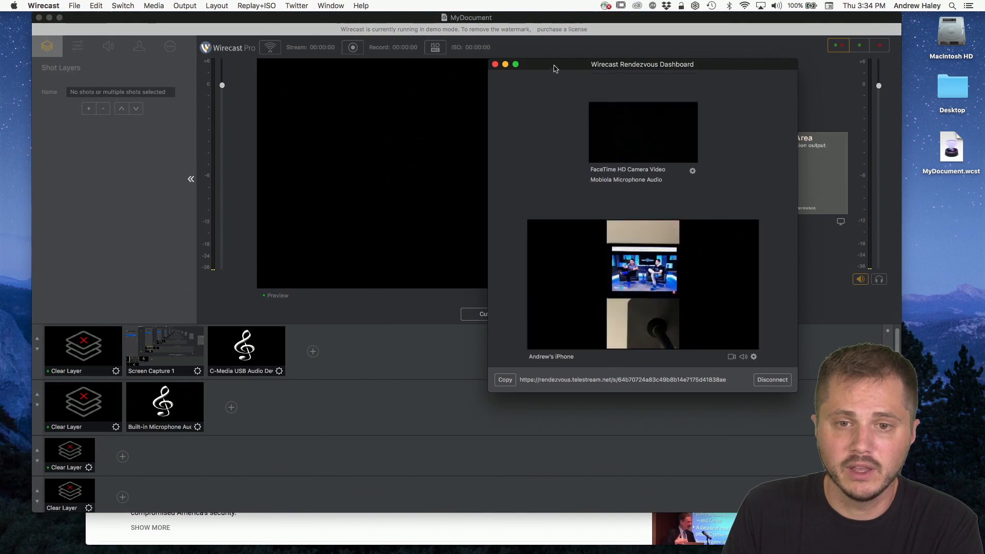
drag(553, 67, 397, 53)
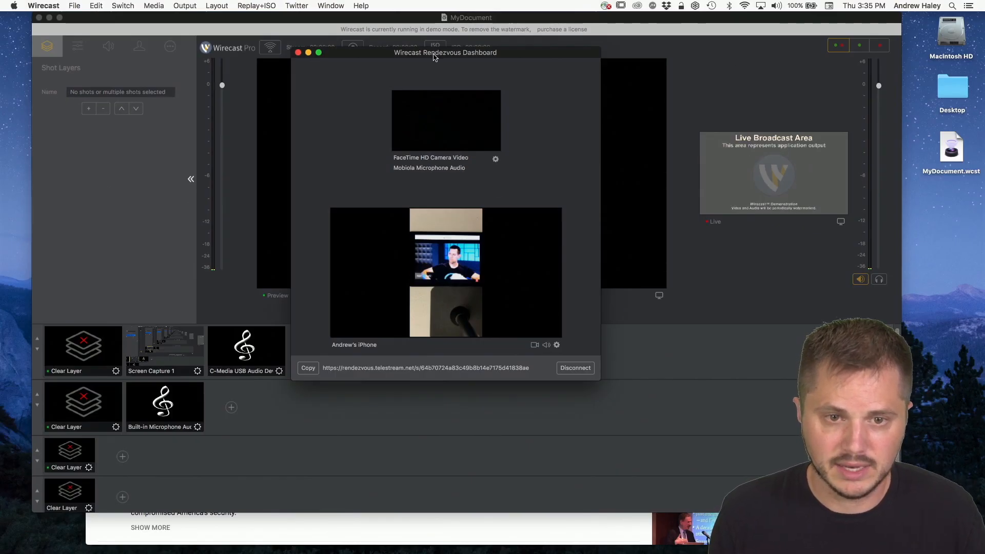
drag(453, 56, 627, 44)
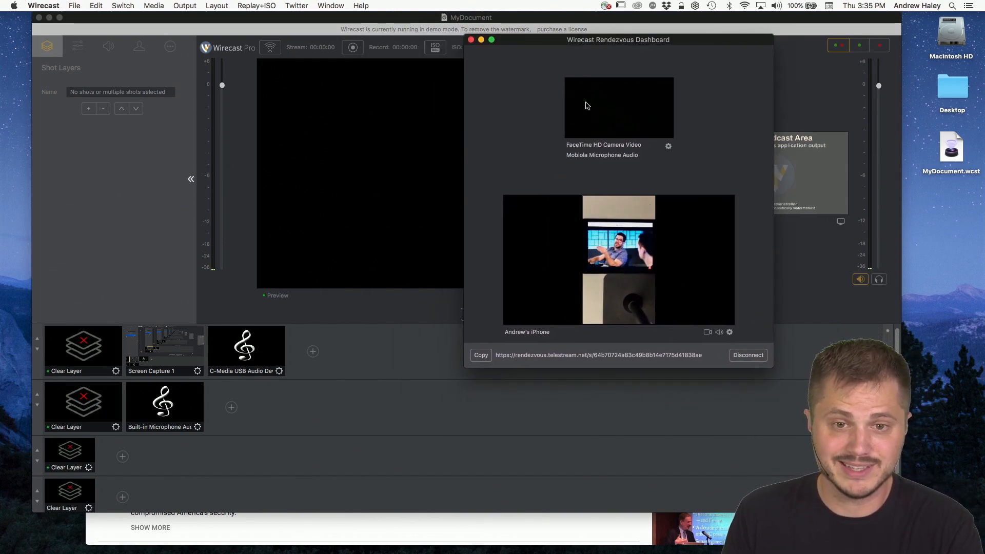
click(432, 128)
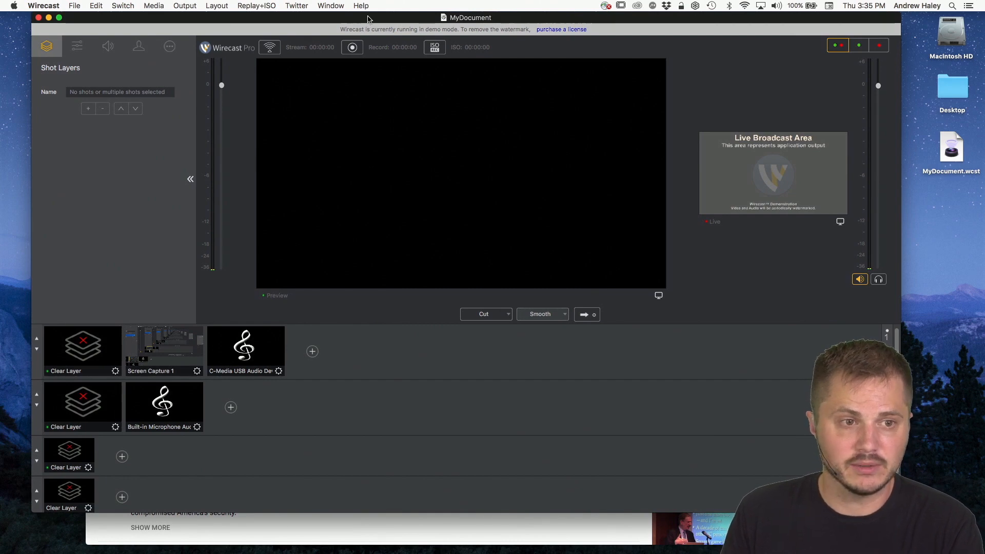
Step: Open Wirecast's General preferences to examine the Audio interface setting
drag(368, 19, 365, 11)
click(362, 6)
click(53, 5)
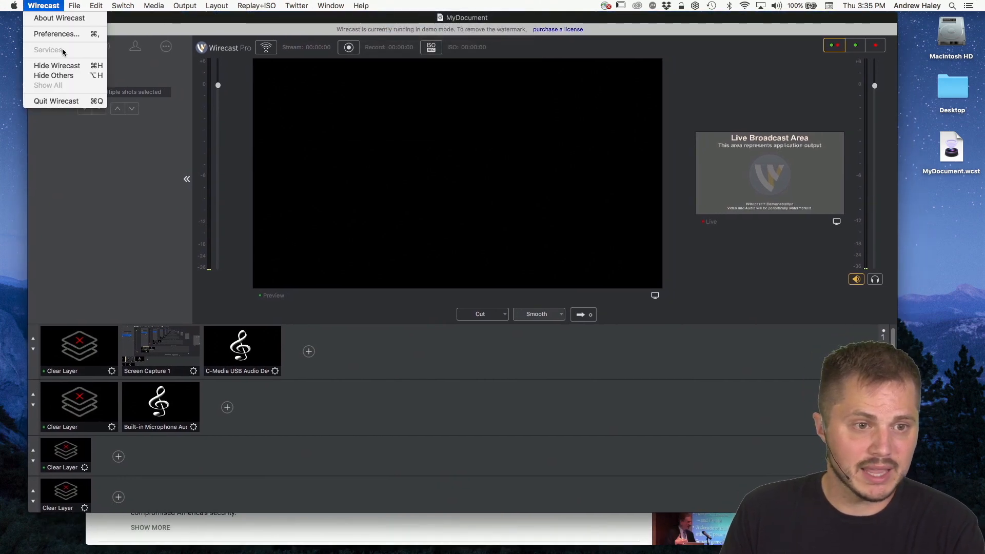
click(61, 36)
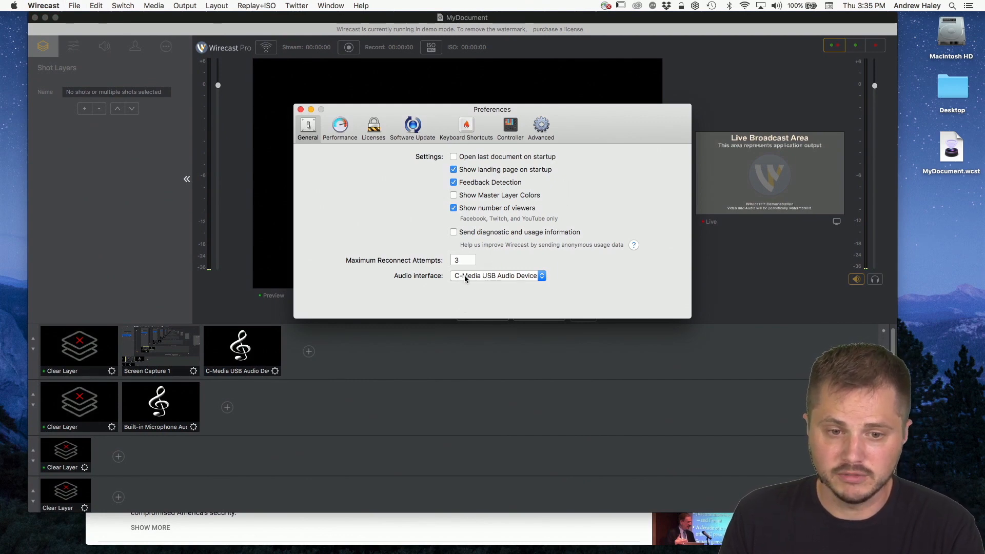
Step: Close the Preferences window, and bring up the Rendezvous Dashboard to check the guest feed before closing it
drag(435, 114, 613, 153)
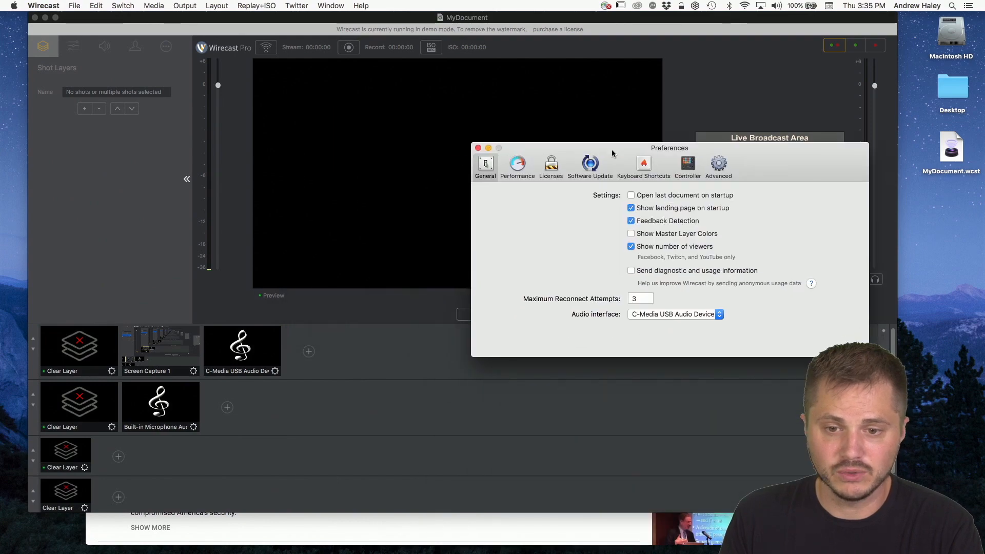
click(478, 149)
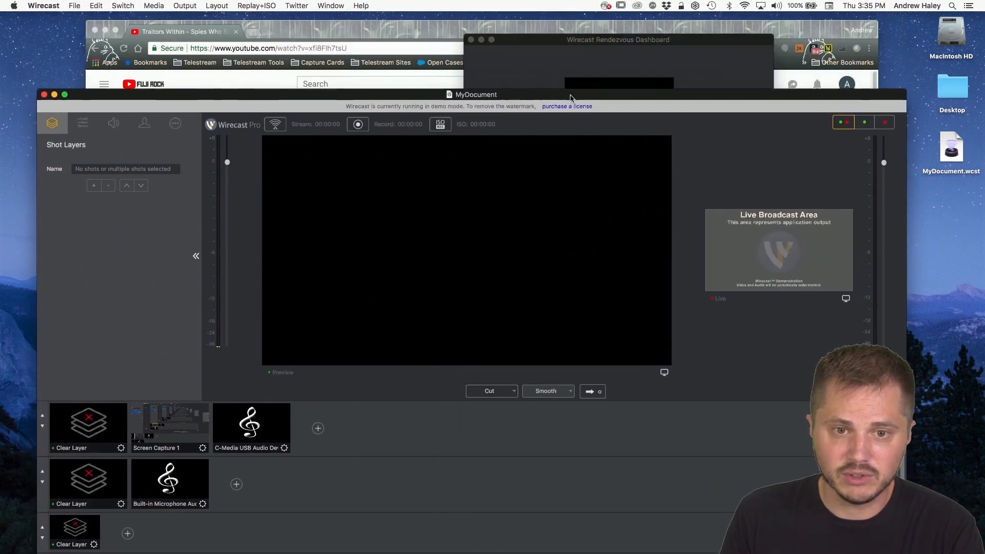
click(581, 42)
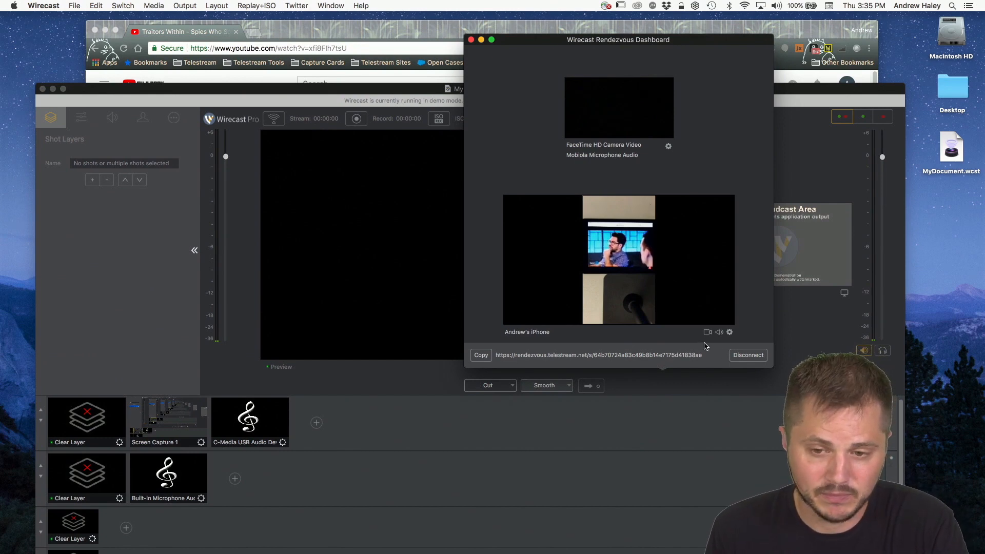
drag(665, 39, 624, 26)
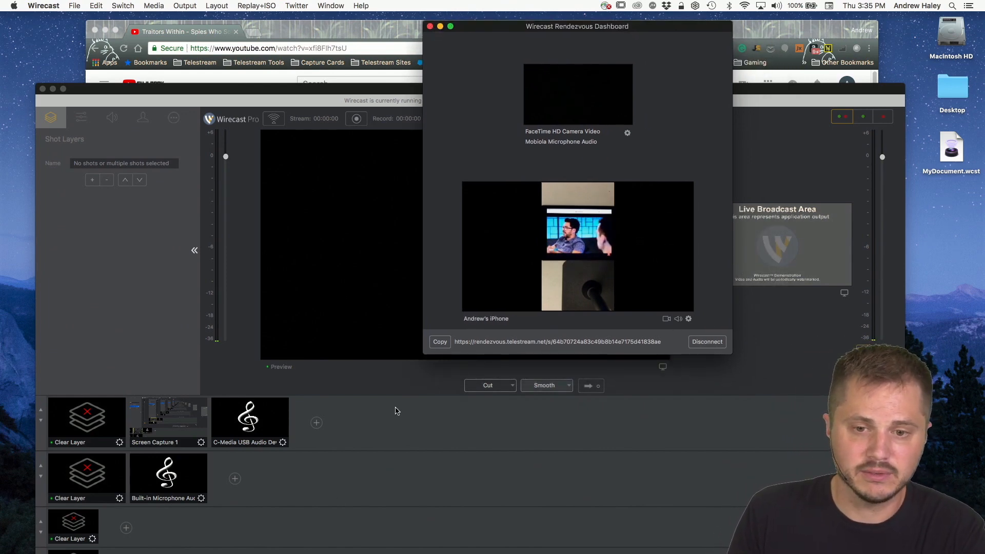
click(431, 27)
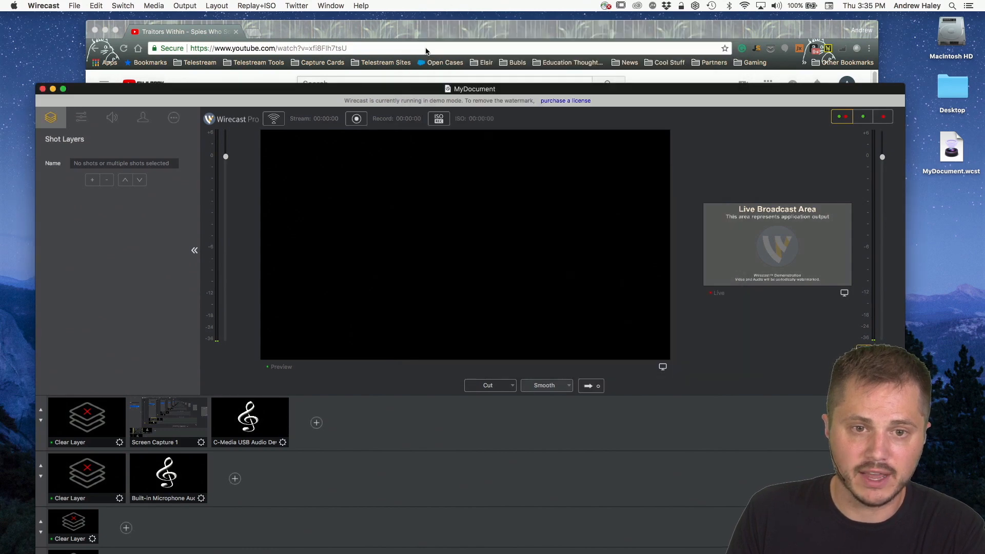
Step: Add the connected iPhone guest from the Rendezvous Session network sources as a new shot on Master Layer 1
drag(380, 92, 397, 21)
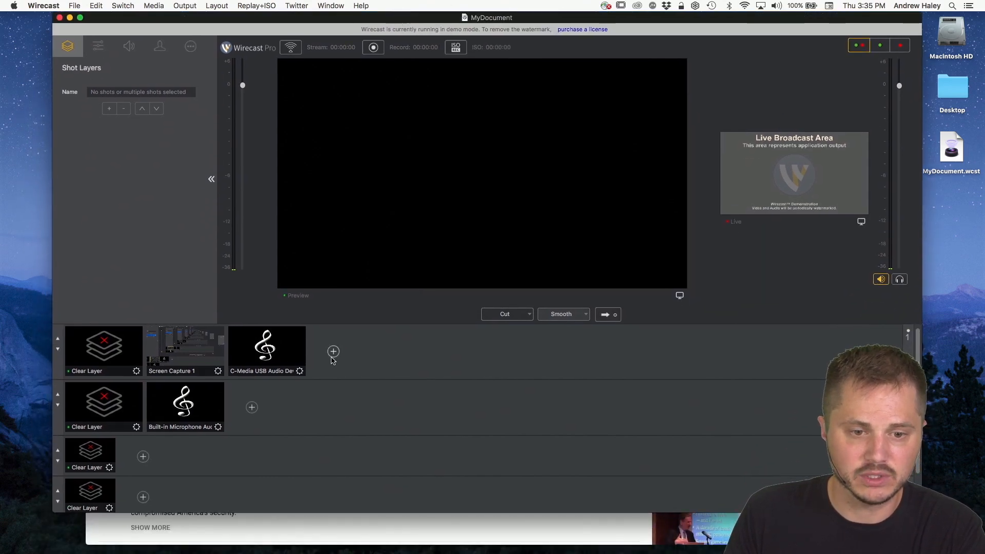
click(334, 352)
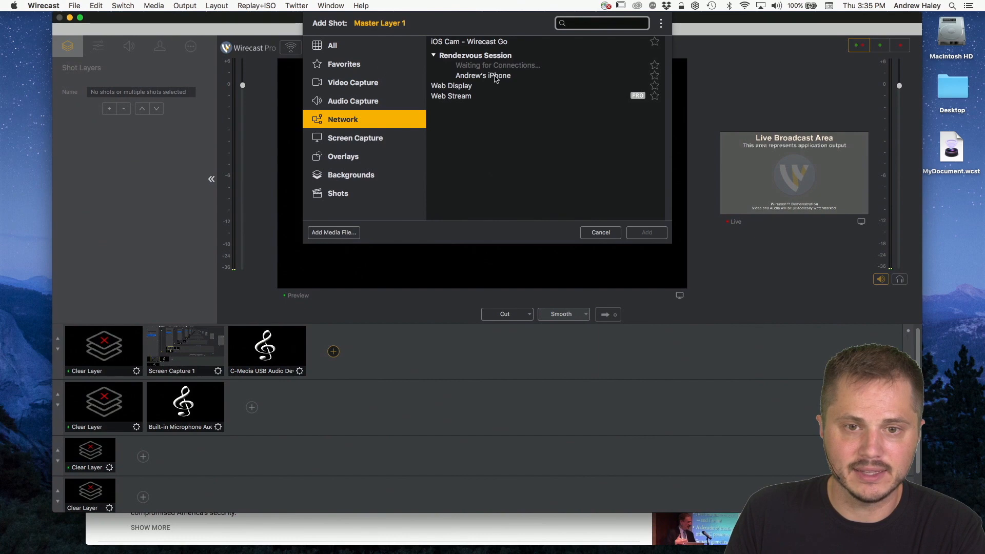
click(485, 76)
click(647, 233)
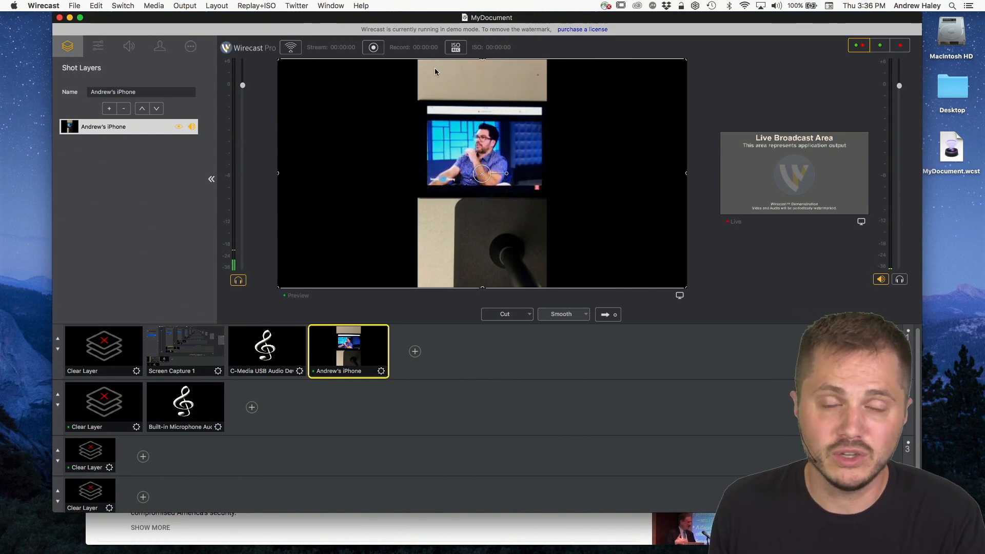
Step: Reopen the Rendezvous Dashboard and arrange it beside the main document so the guest controls and shot preview are both in view
mouse_move(432, 20)
mouse_down()
mouse_move(446, 244)
mouse_move(438, 13)
mouse_up()
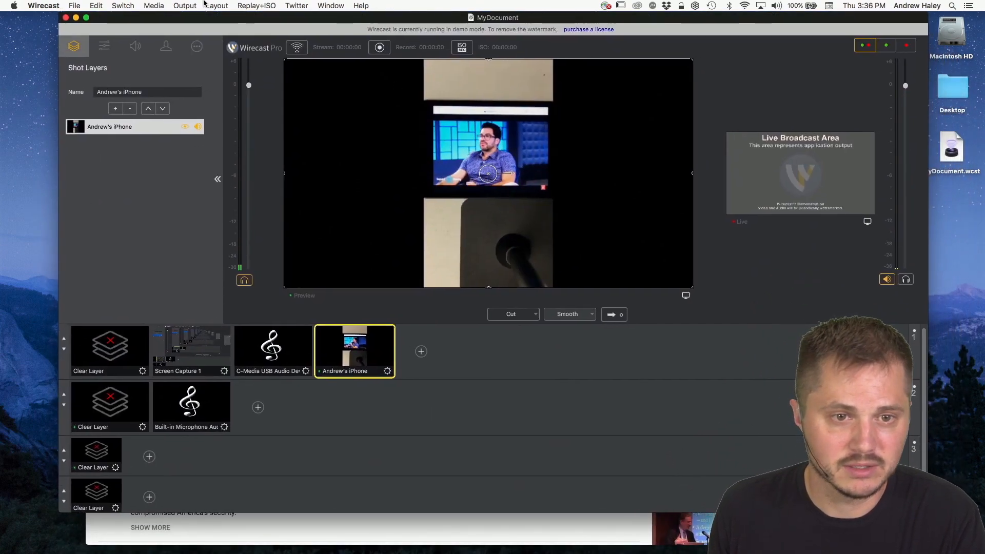
click(325, 4)
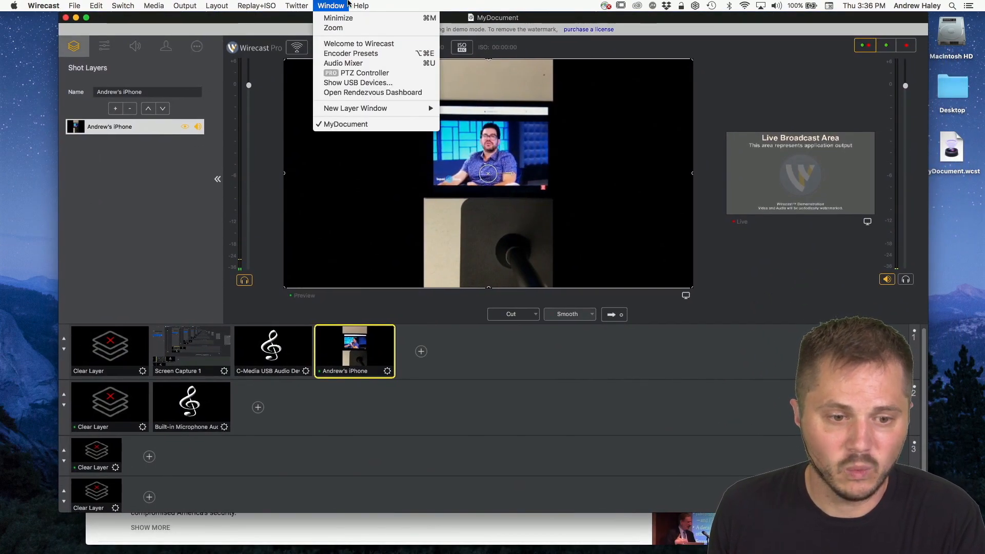
click(348, 4)
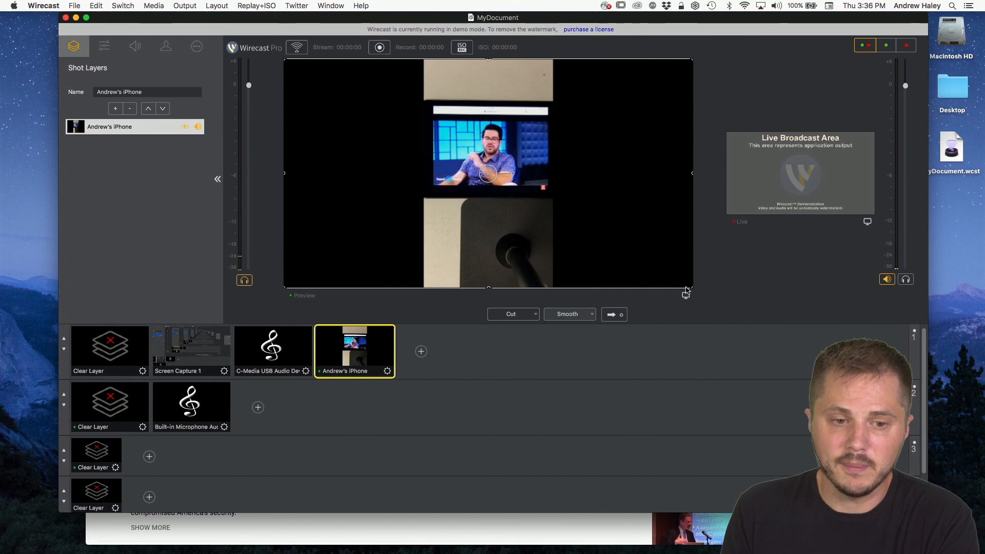
drag(379, 26, 348, 25)
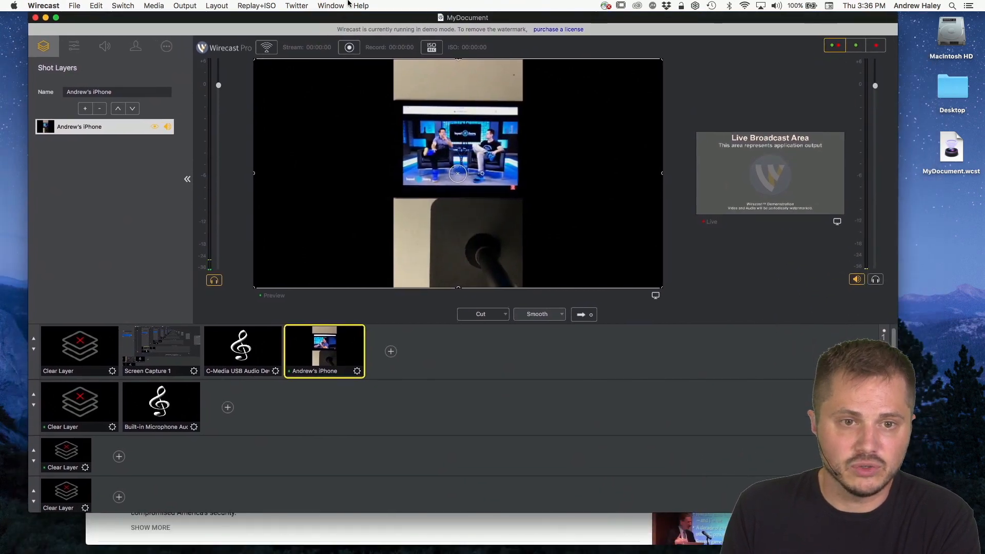
click(316, 5)
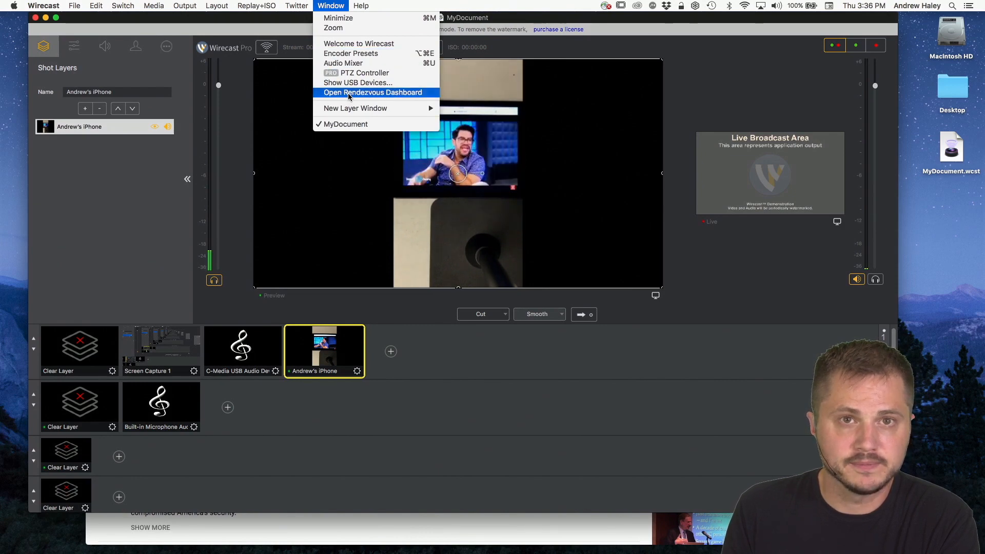
click(349, 96)
drag(558, 16, 533, 52)
click(535, 28)
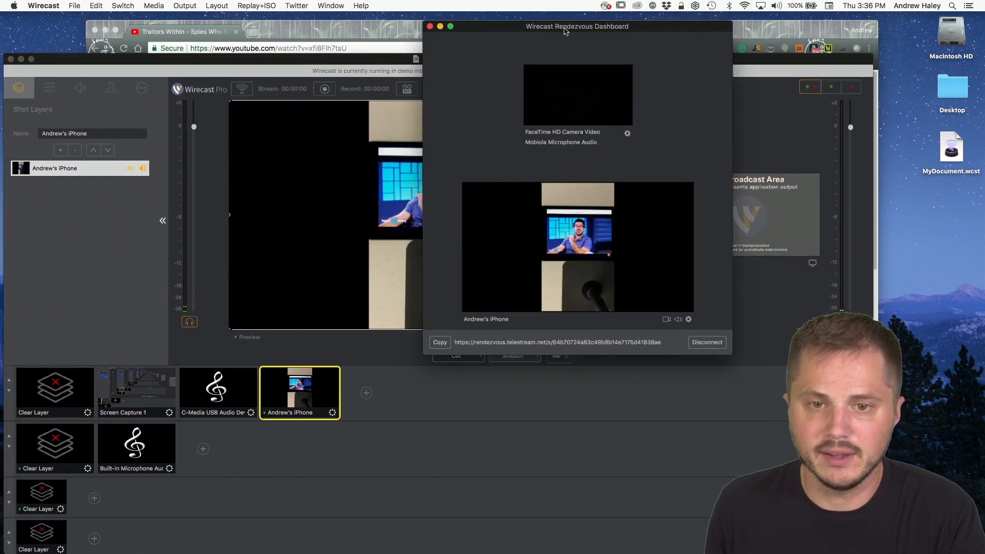
drag(564, 31, 740, 22)
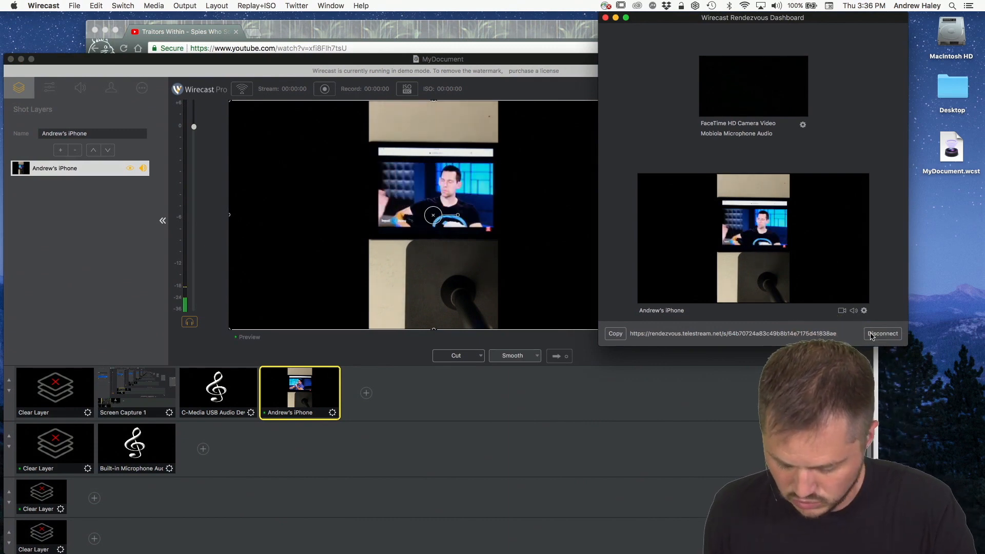
Step: Mute and unmute the iPhone guest's audio twice in the Rendezvous Dashboard to compare the main document's preview audio meter
click(854, 312)
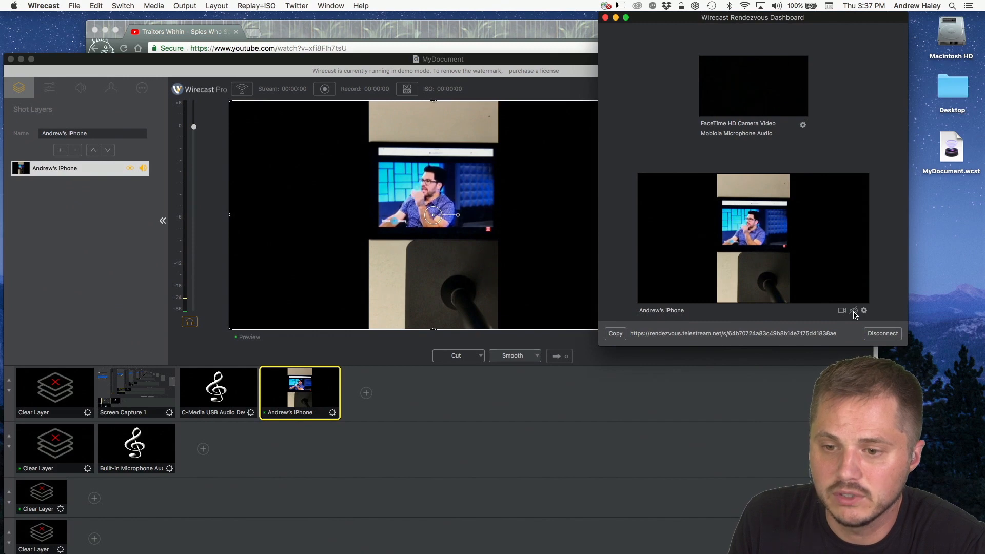
click(854, 312)
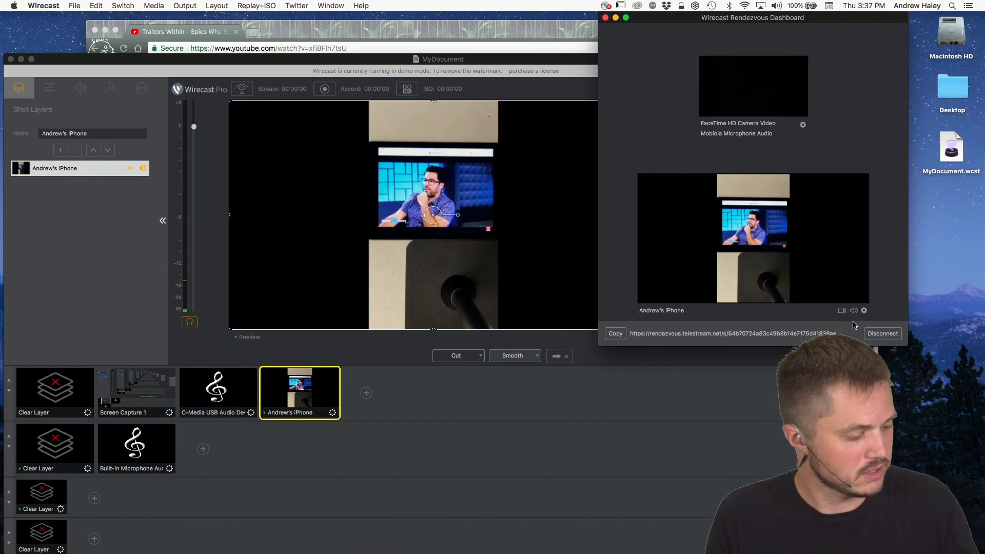
drag(803, 20, 402, 25)
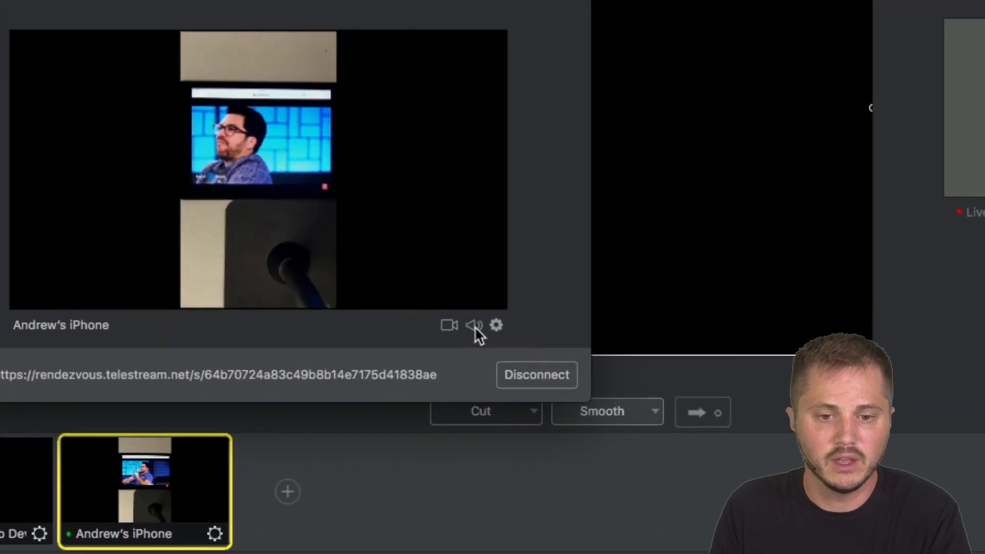
click(474, 327)
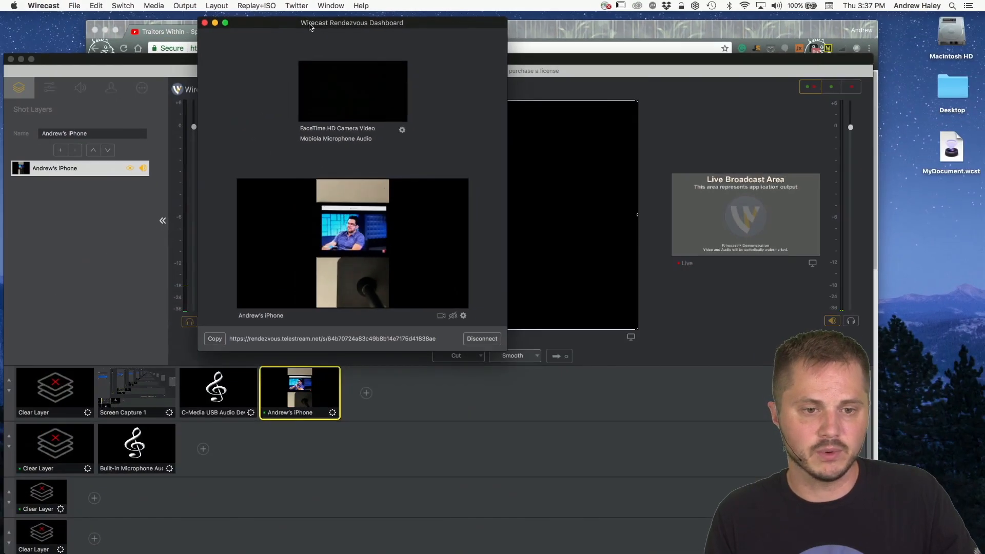
drag(310, 27, 651, 61)
click(238, 63)
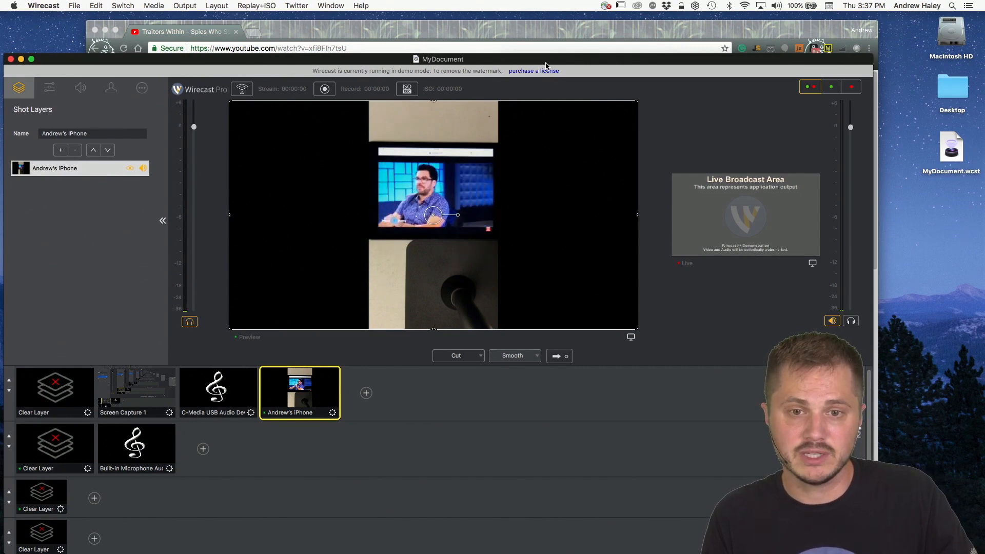
drag(548, 68, 595, 80)
click(763, 364)
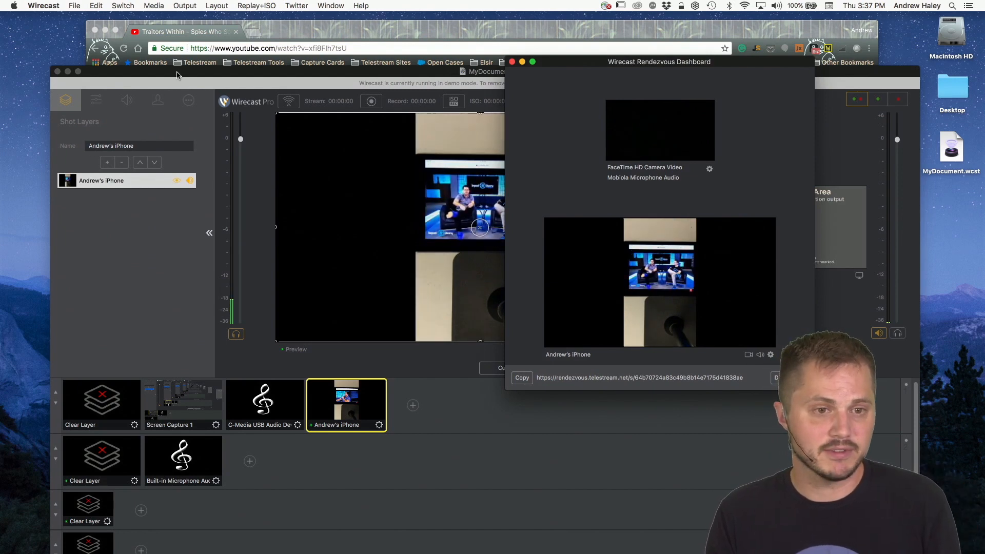
Step: Mute the iPhone guest's audio in the shot's layer list, and close the Rendezvous Dashboard
click(148, 248)
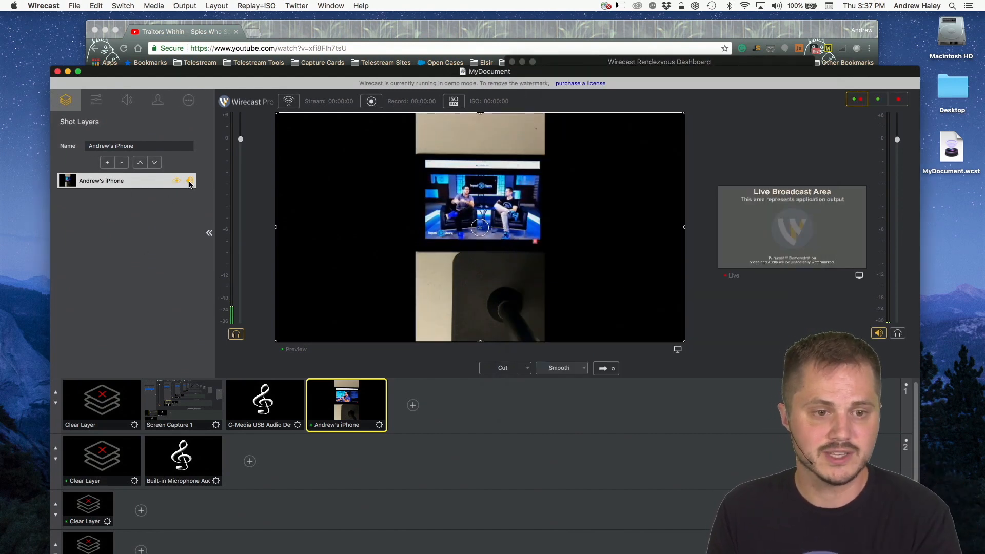
click(190, 182)
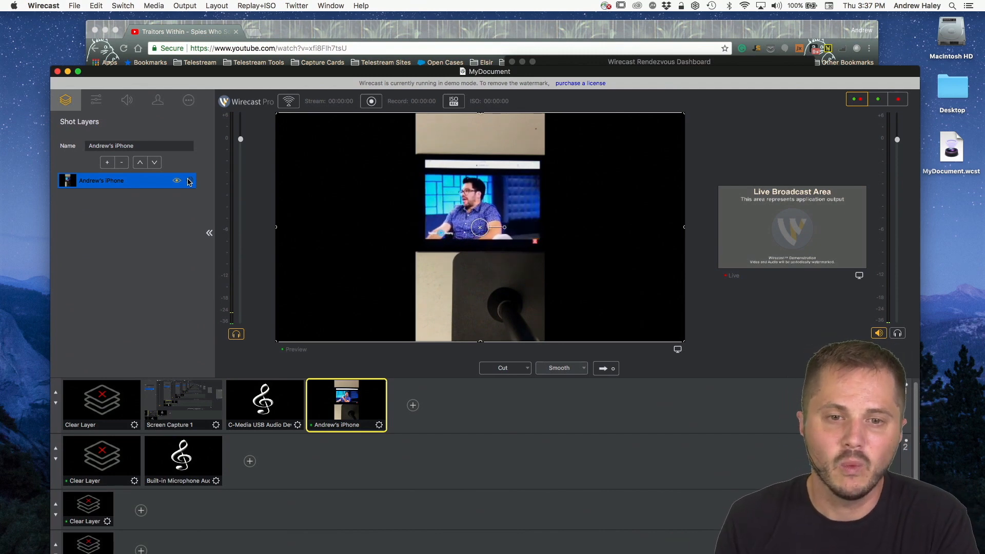
drag(341, 70, 330, 189)
click(575, 75)
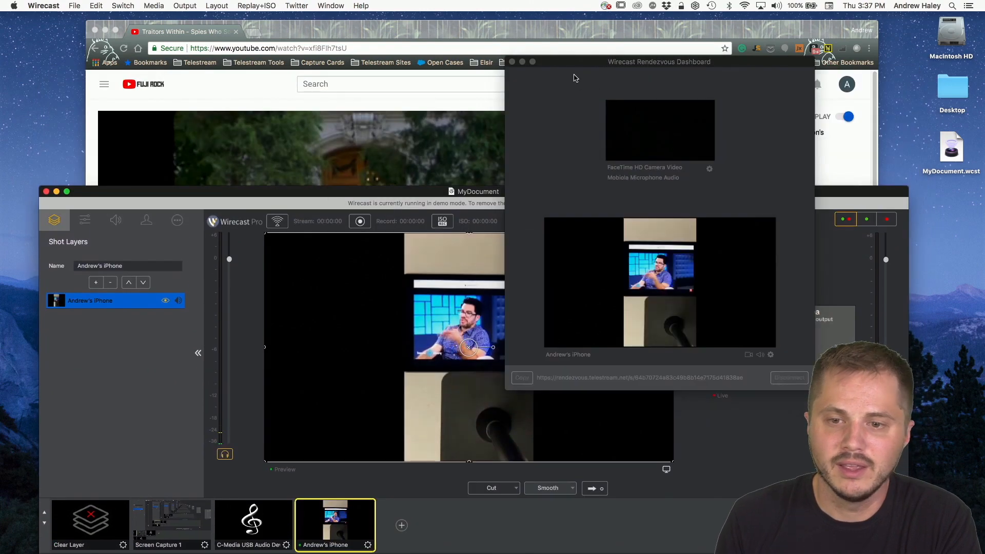
click(574, 77)
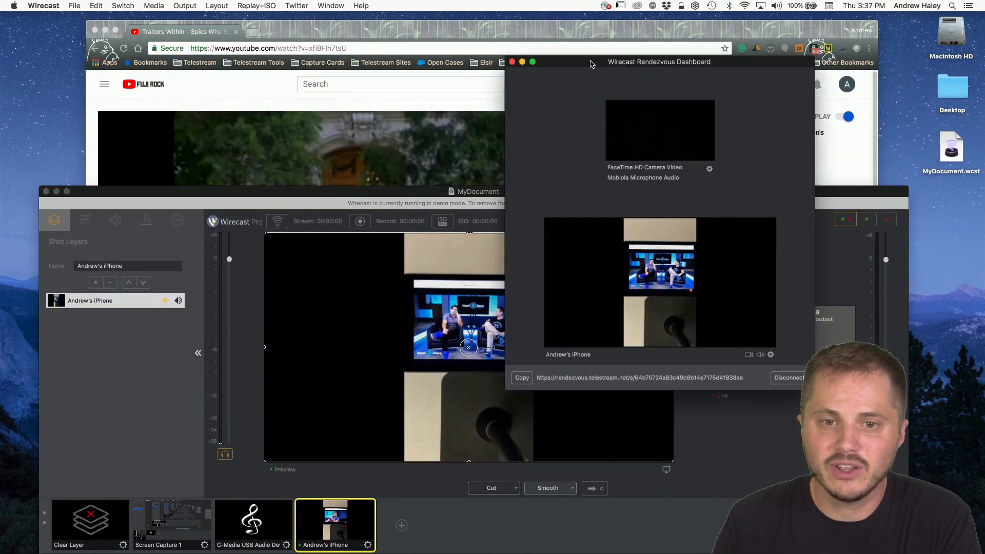
click(511, 62)
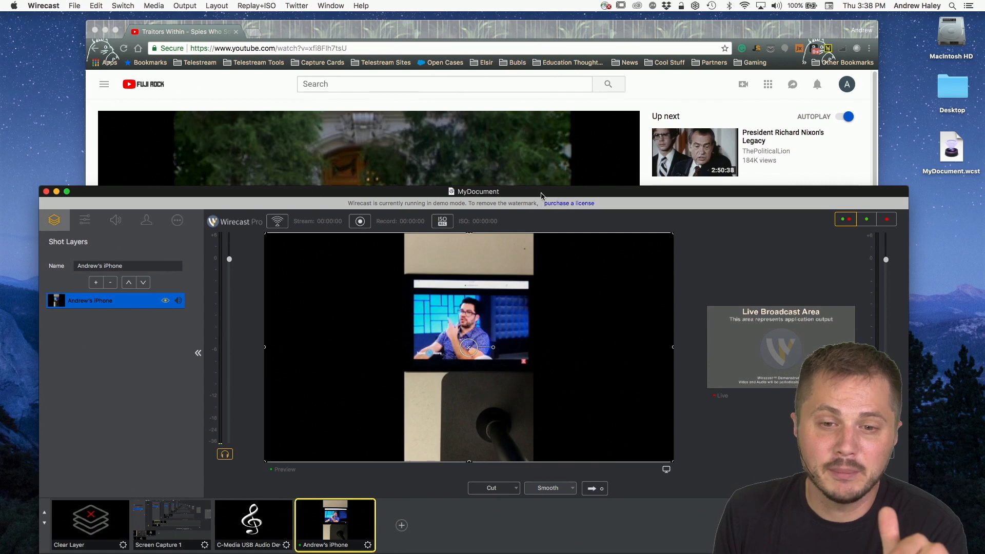
Step: Turn the iPhone guest layer's audio back on in the shot's layer list
drag(540, 193, 563, 125)
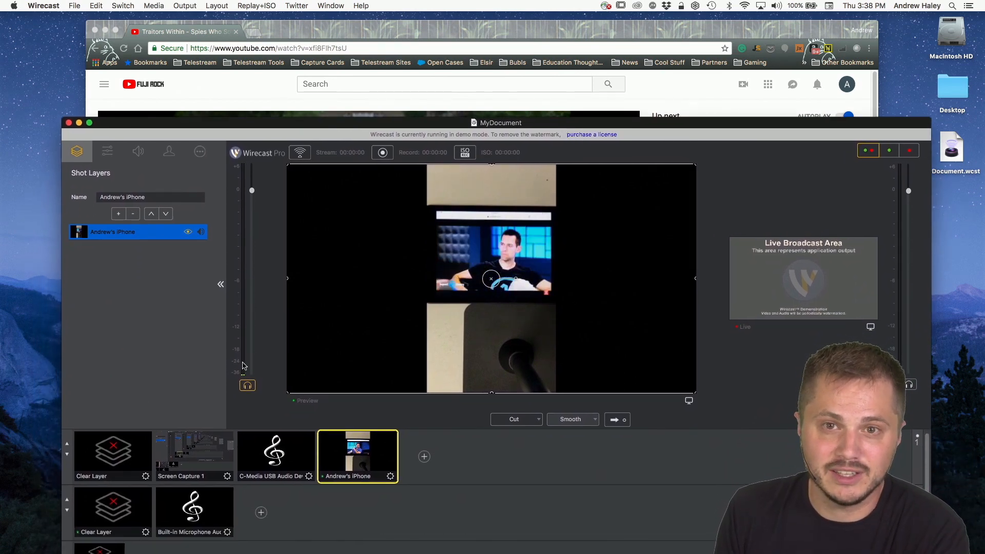
click(201, 232)
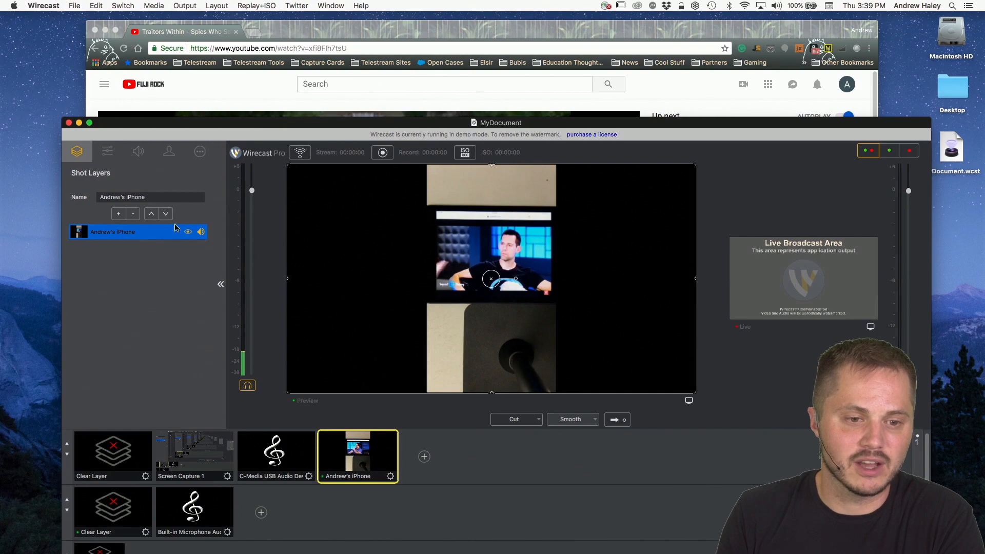
drag(425, 124, 419, 19)
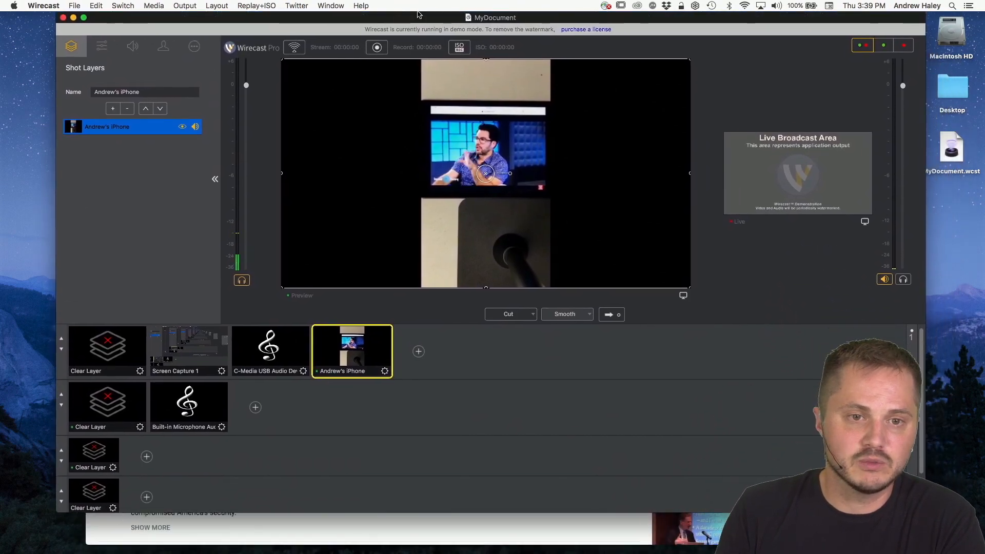
Step: Open the Rendezvous Dashboard again and turn off the iPhone guest's video
click(331, 6)
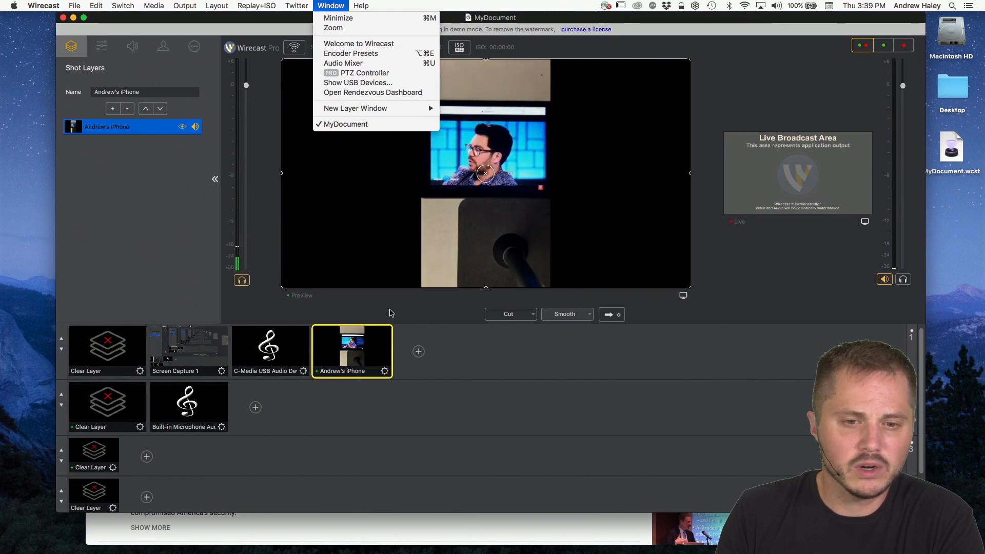
click(514, 356)
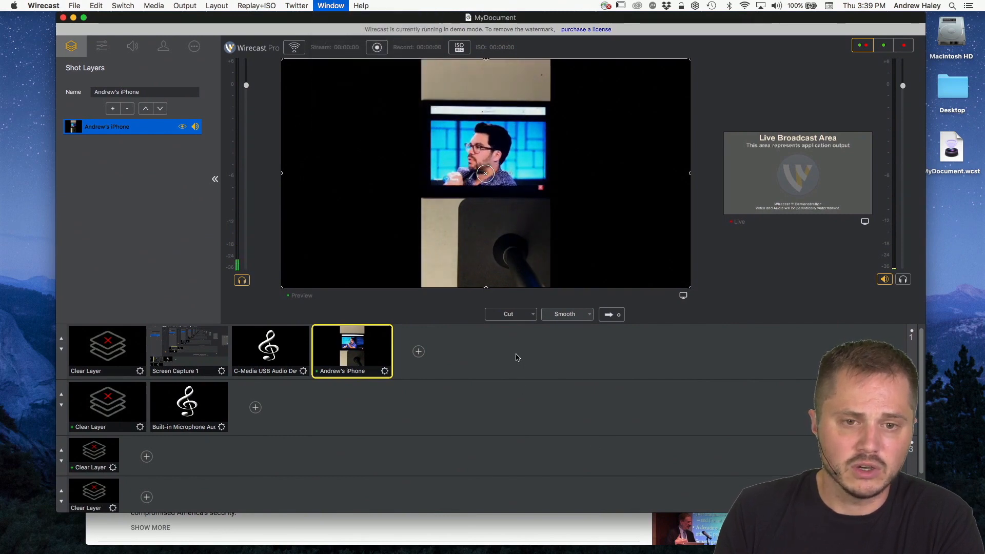
click(337, 4)
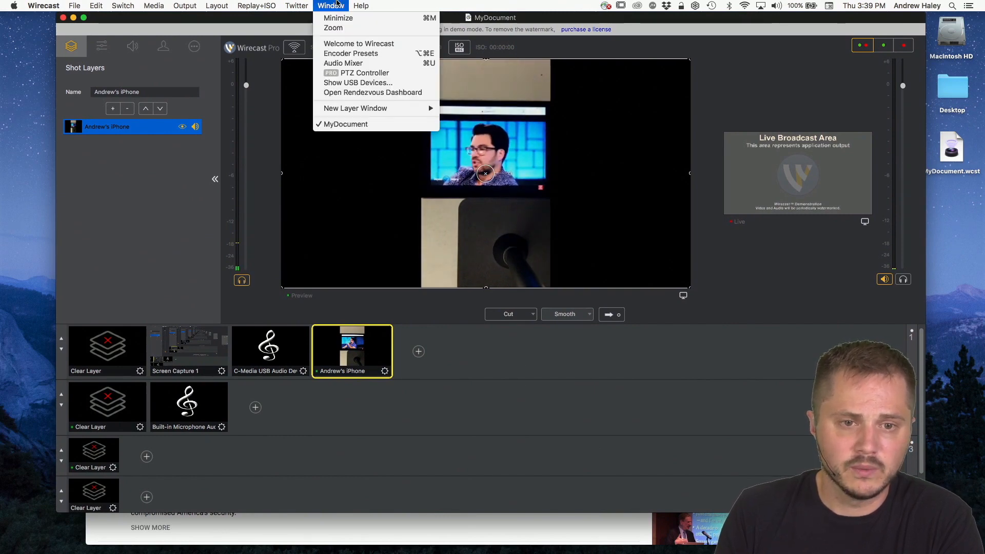
click(349, 92)
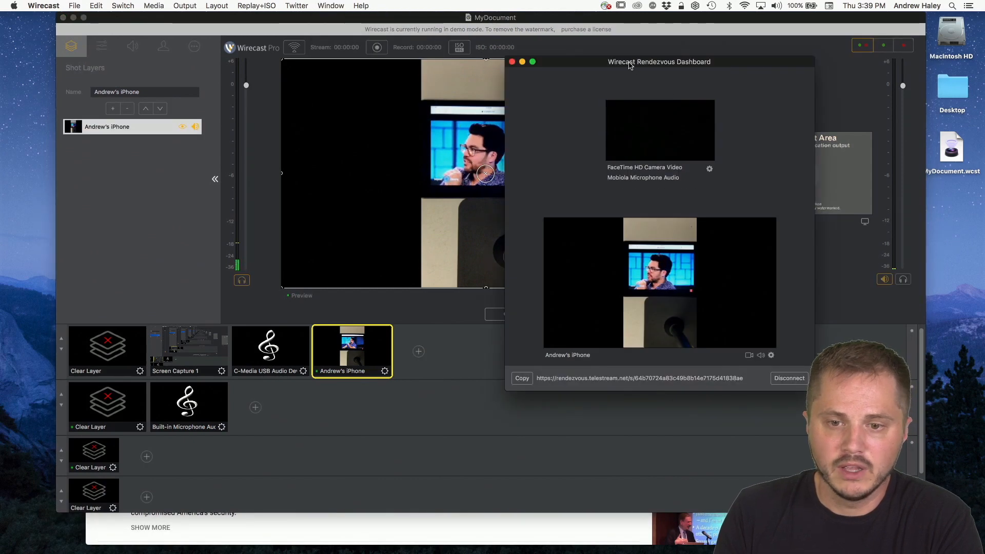
drag(666, 87, 746, 93)
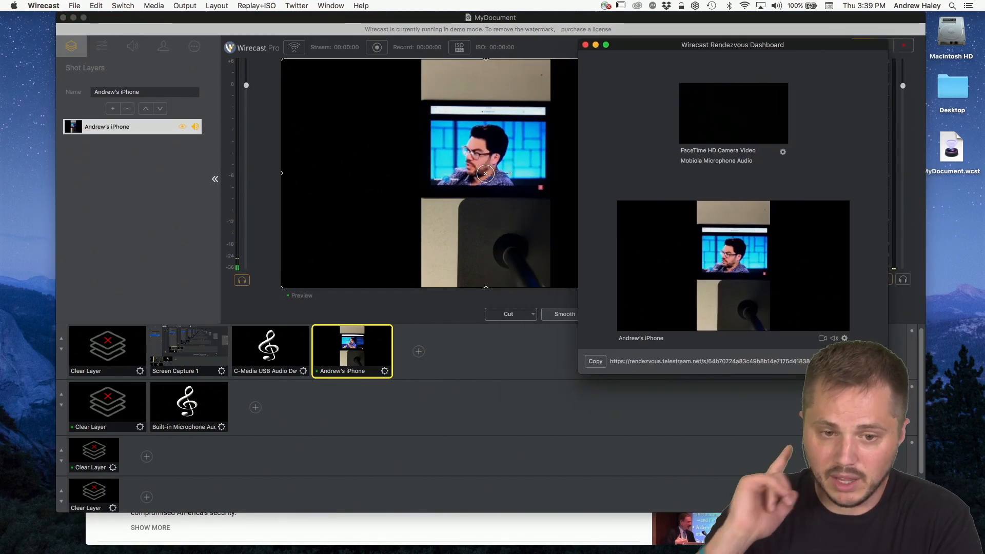
click(822, 339)
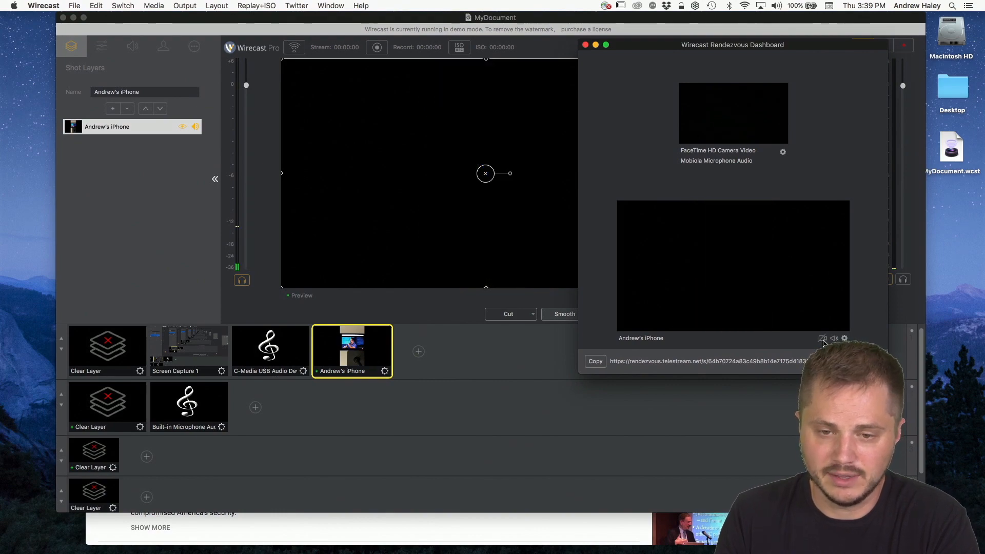
Step: Turn the iPhone guest's video back on in the Rendezvous Dashboard, and hide the guest's layer in the shot to compare both views
click(823, 339)
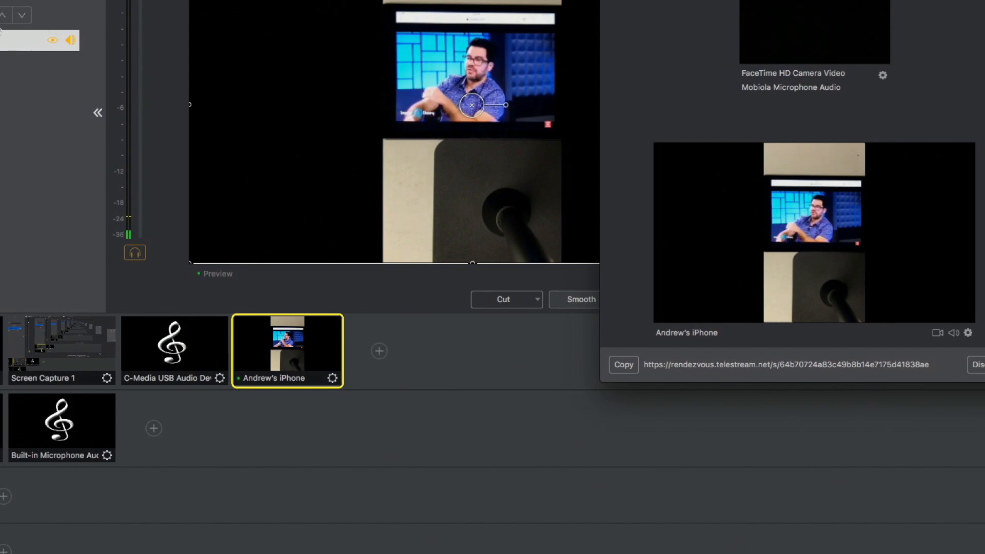
click(56, 41)
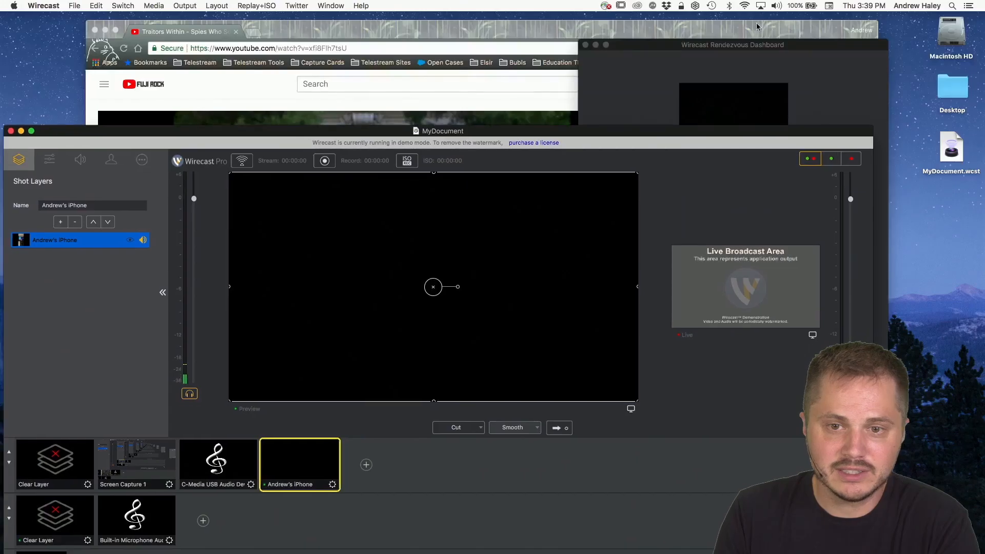
click(875, 44)
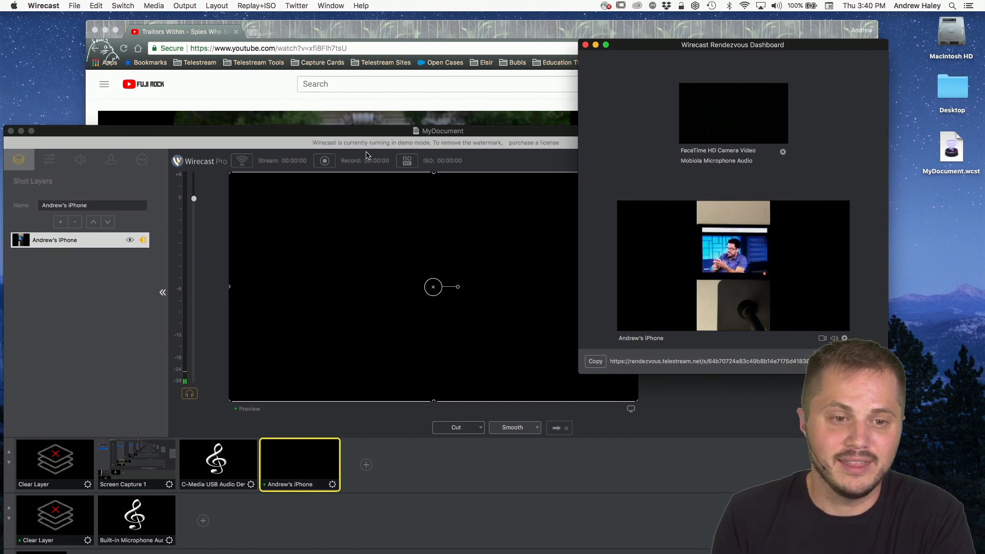
Step: Show the iPhone guest's layer in the shot again and shrink it into the upper-left corner of the preview canvas
drag(256, 133, 271, 103)
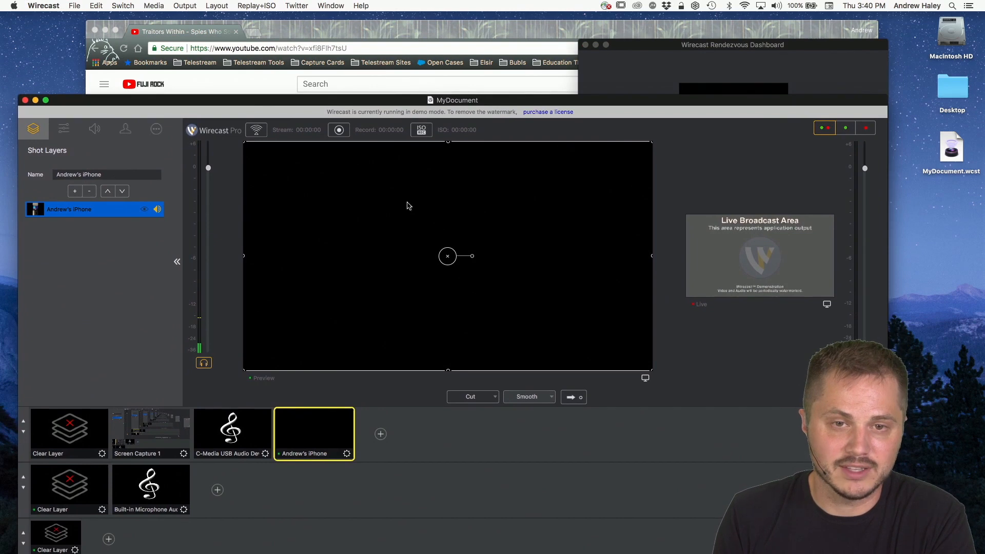
click(144, 210)
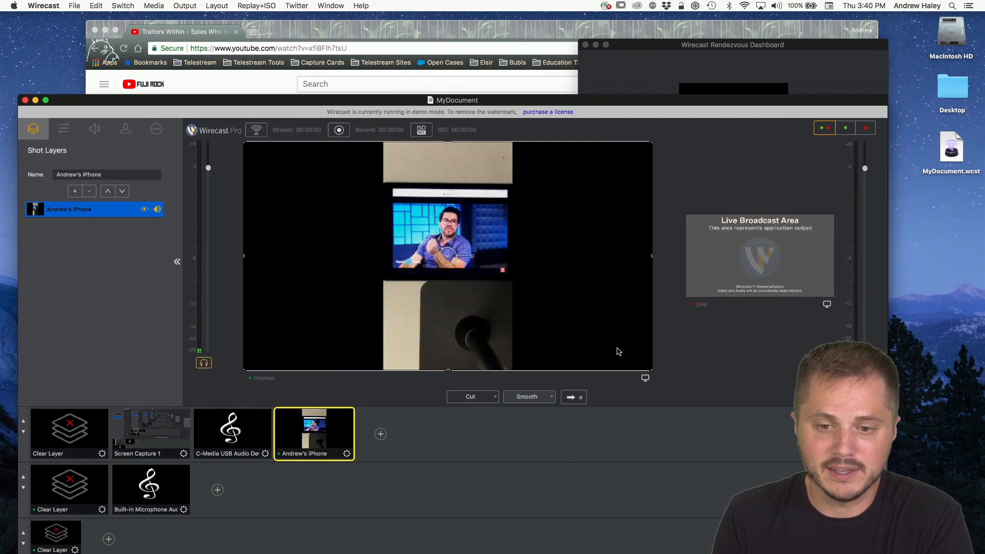
drag(651, 370, 389, 258)
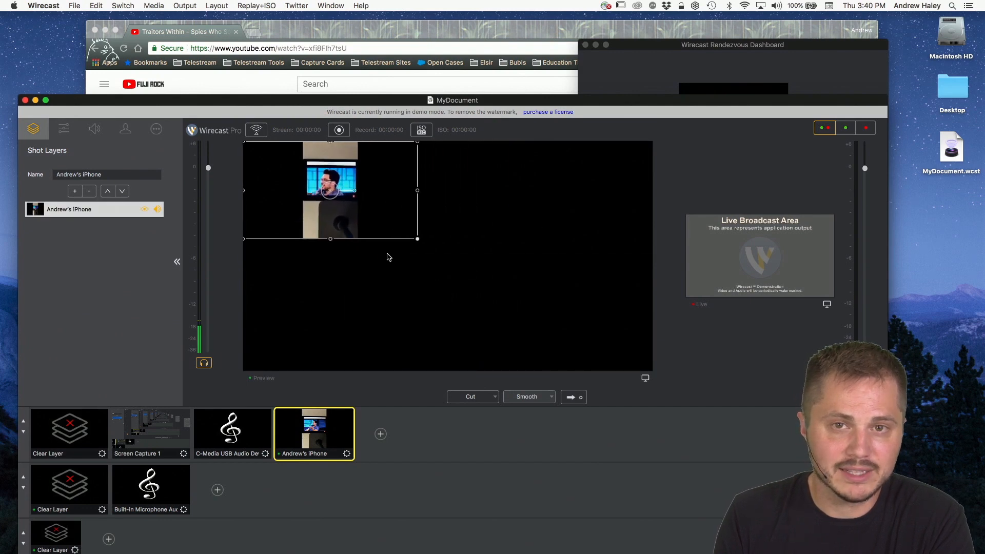
Step: Set the host's microphone to Built-in Microphone Audio in the Rendezvous Dashboard
drag(343, 100, 393, 33)
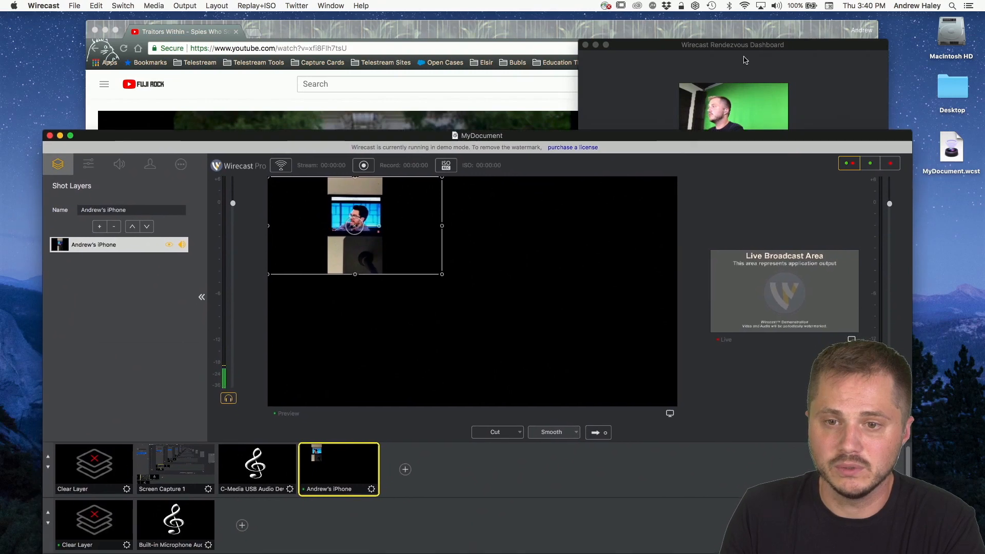
click(715, 48)
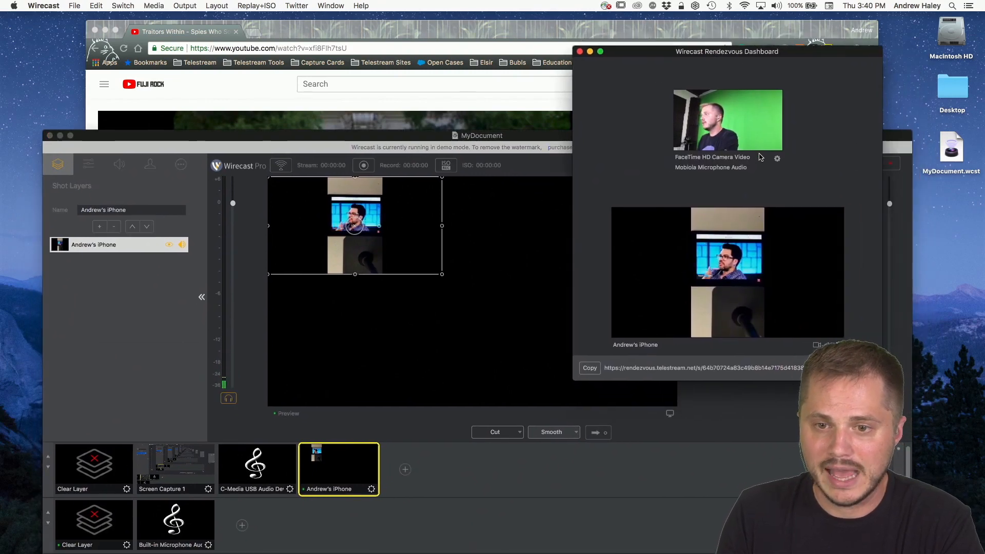
click(778, 158)
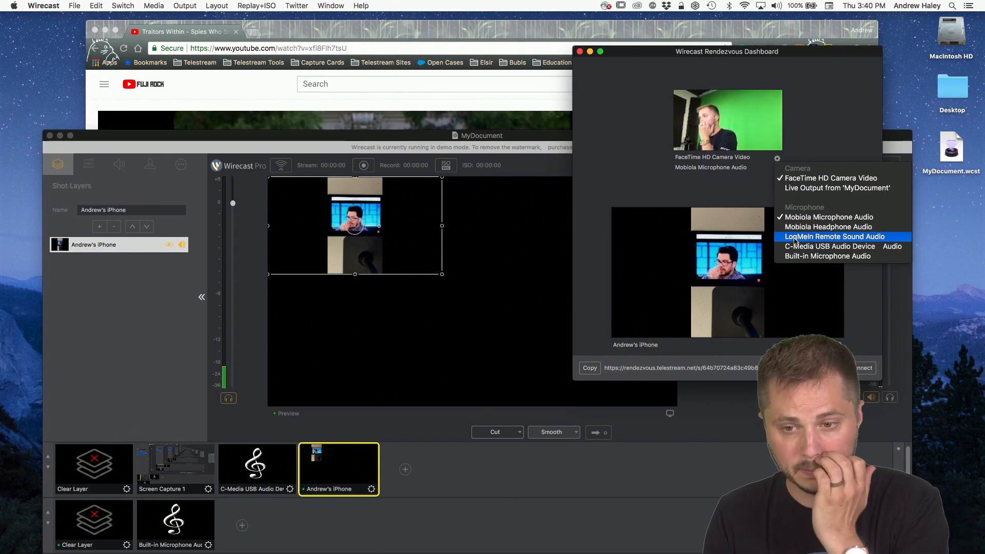
click(806, 257)
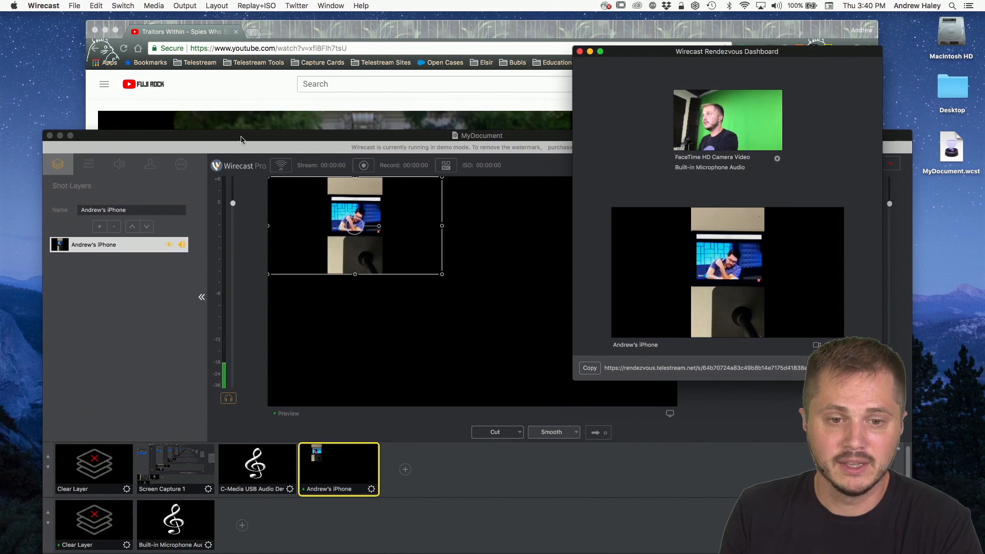
Step: Add the FaceTime HD Camera Video source as a new layer of the iPhone guest's shot
drag(178, 136, 204, 107)
click(125, 191)
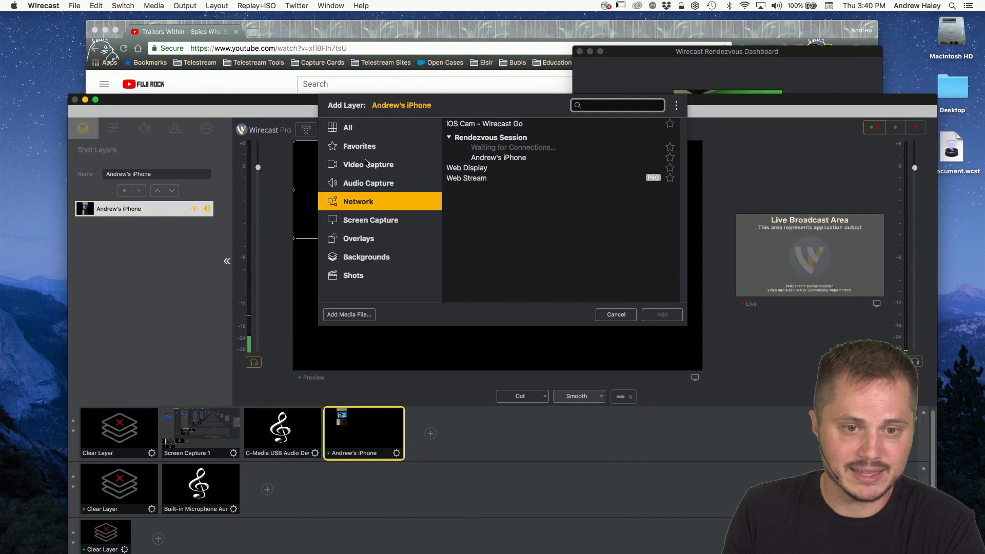
click(380, 166)
click(512, 137)
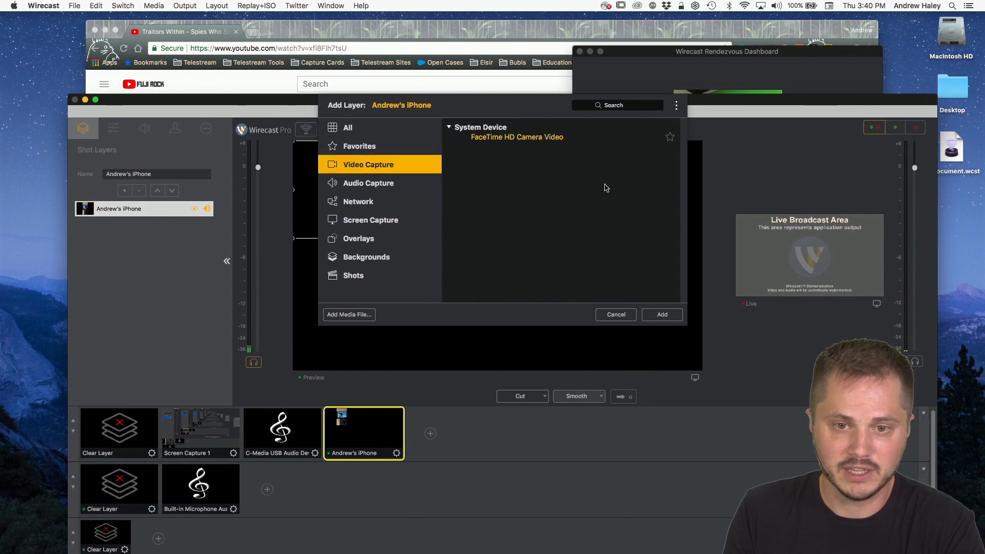
click(662, 315)
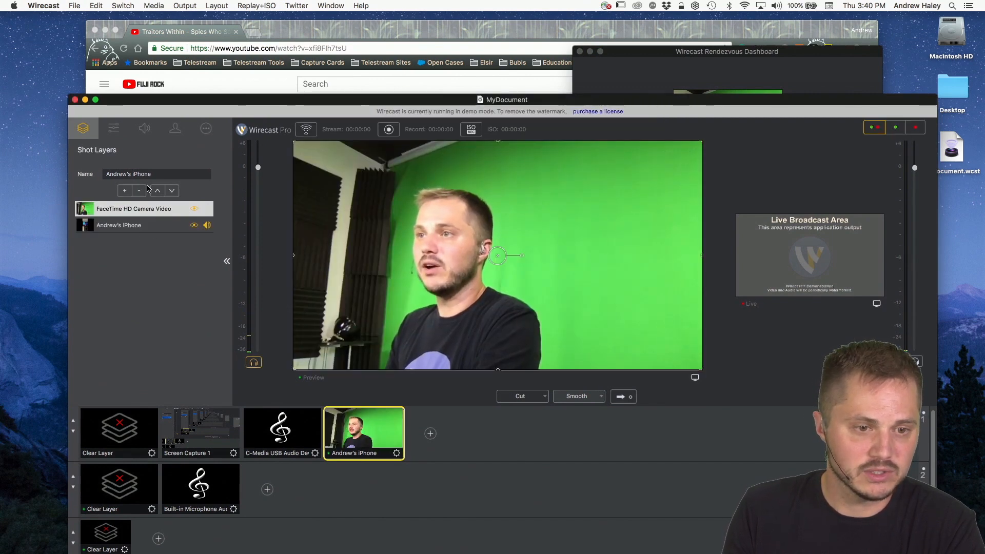
Step: Add the Built-in Microphone Audio source as another layer of the iPhone guest's shot
click(125, 190)
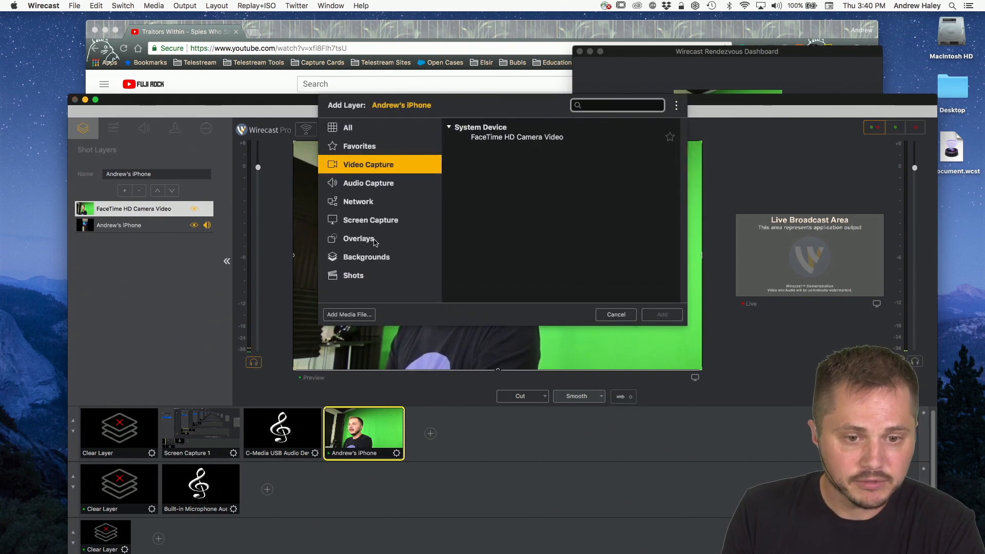
click(369, 186)
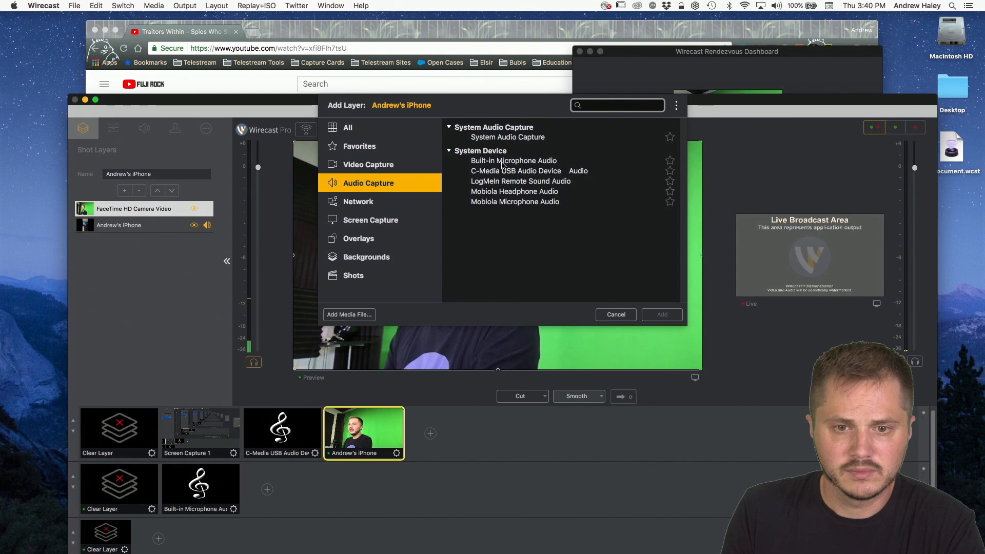
click(502, 163)
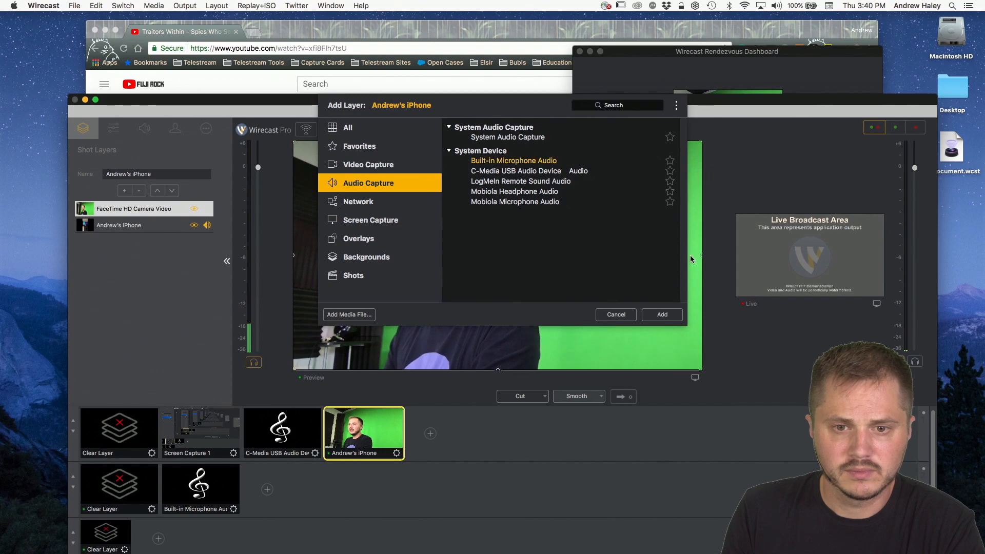
click(663, 314)
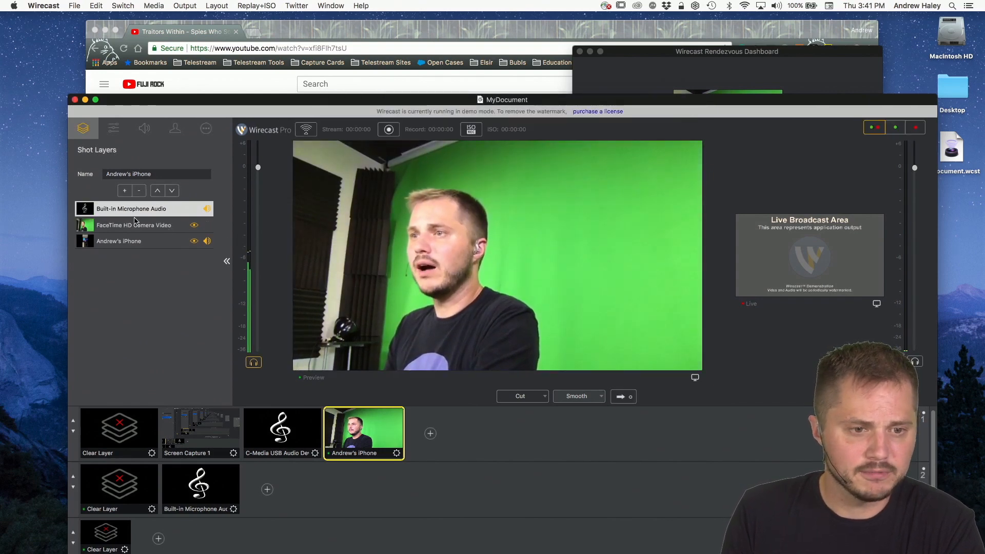
Step: Arrange the layers side by side, with the enlarged iPhone video on the canvas's left and the shrunken FaceTime camera centred vertically on its right
click(135, 223)
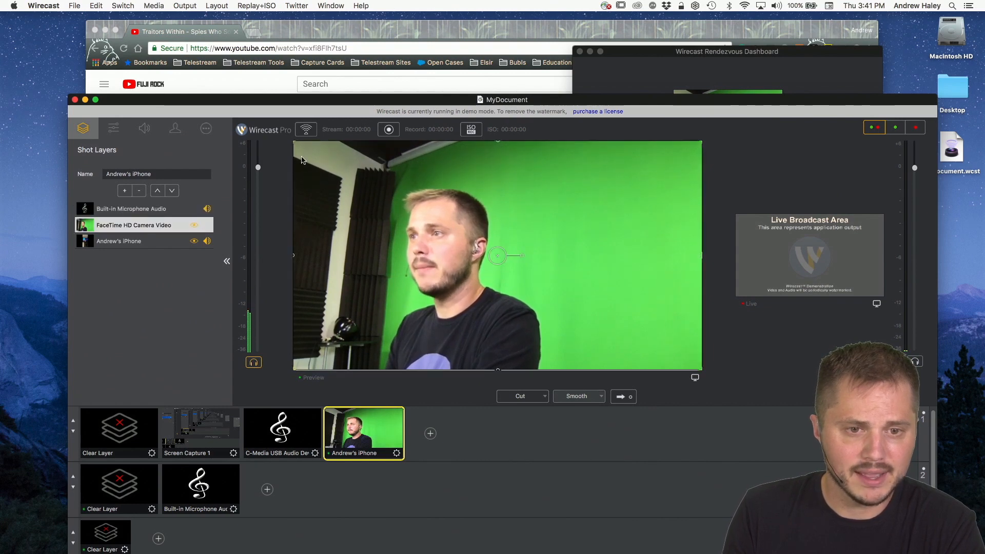
drag(294, 143, 519, 179)
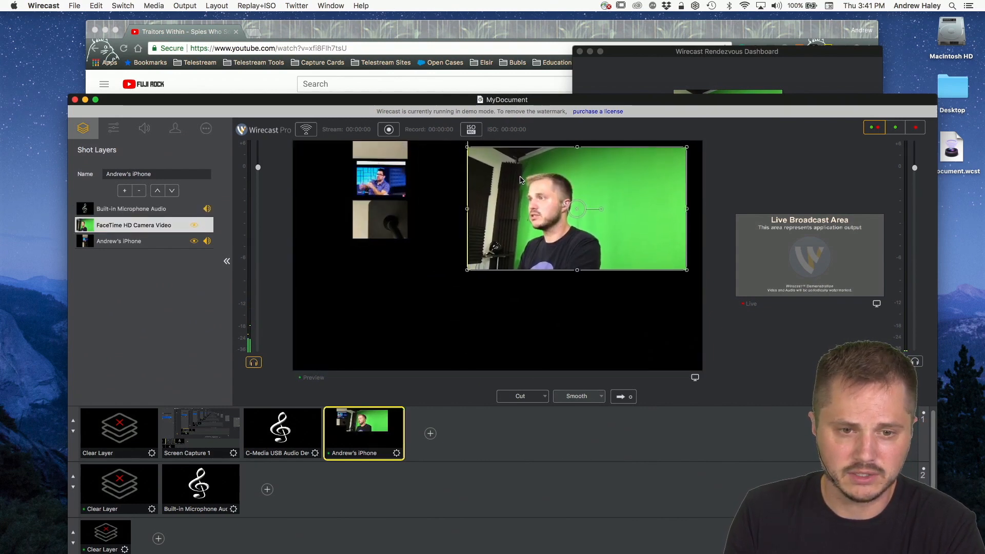
click(366, 169)
drag(462, 239, 594, 306)
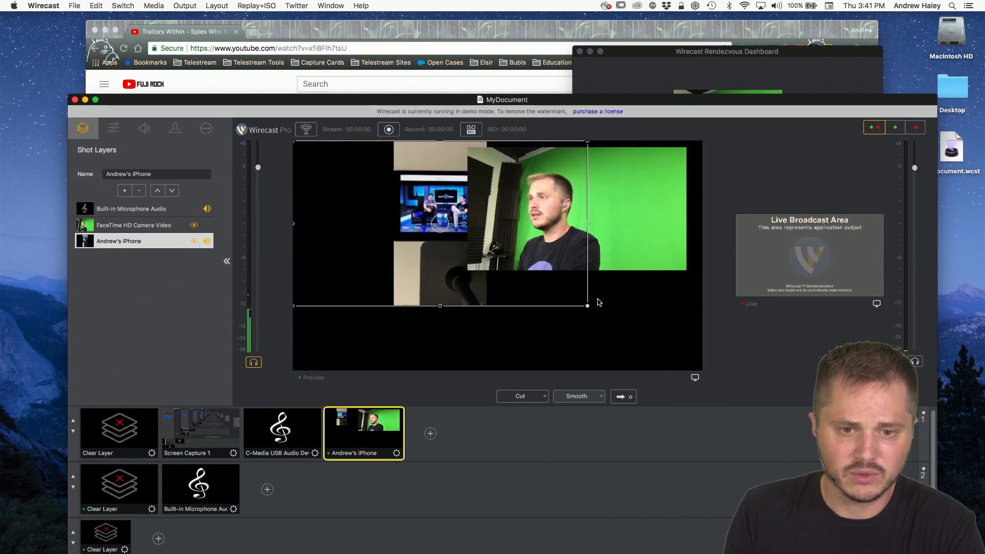
drag(436, 277, 334, 286)
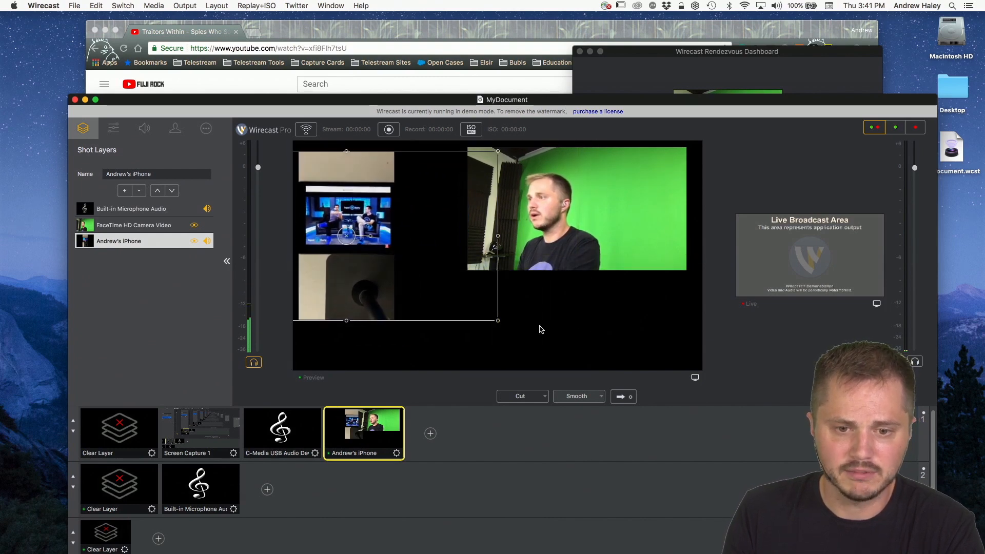
drag(497, 323, 570, 371)
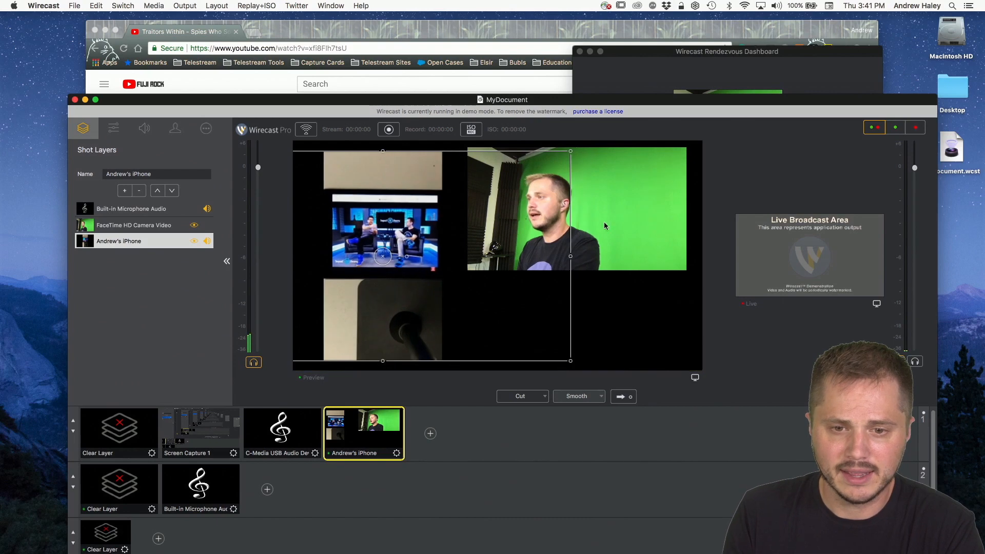
drag(610, 204, 625, 246)
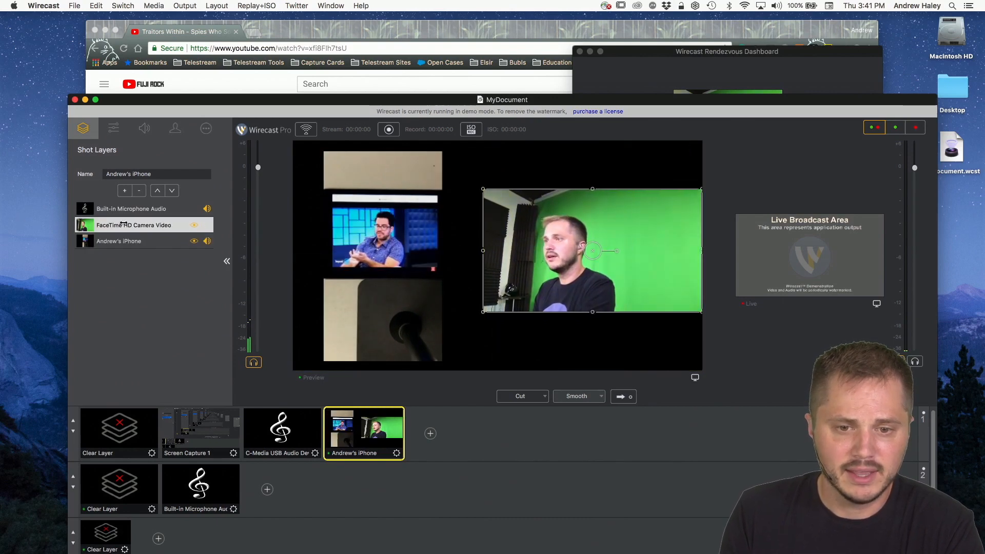
Step: Switch the audio of the iPhone guest and Built-in Microphone Audio layers off and on in the shot's layer list
drag(331, 103, 311, 32)
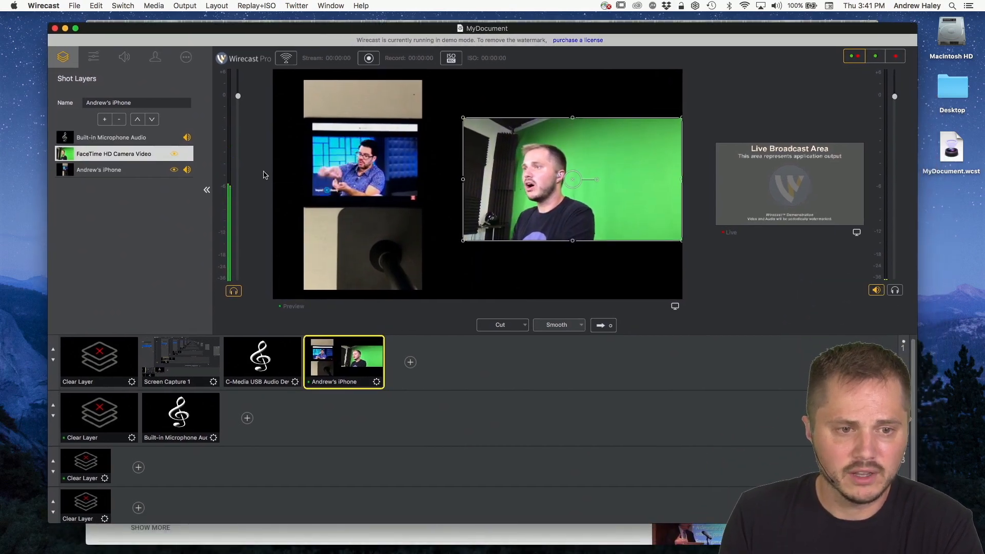
drag(405, 29, 404, 52)
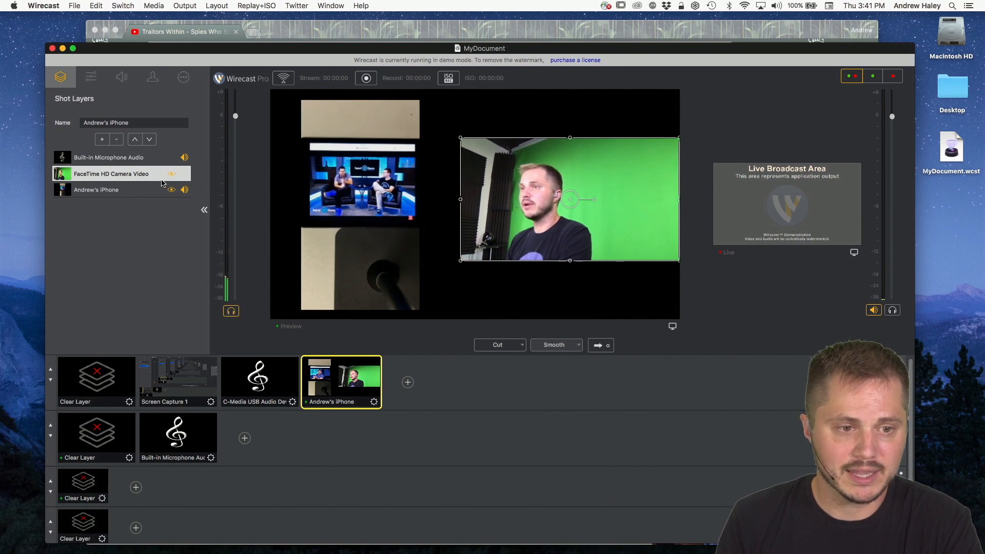
click(185, 191)
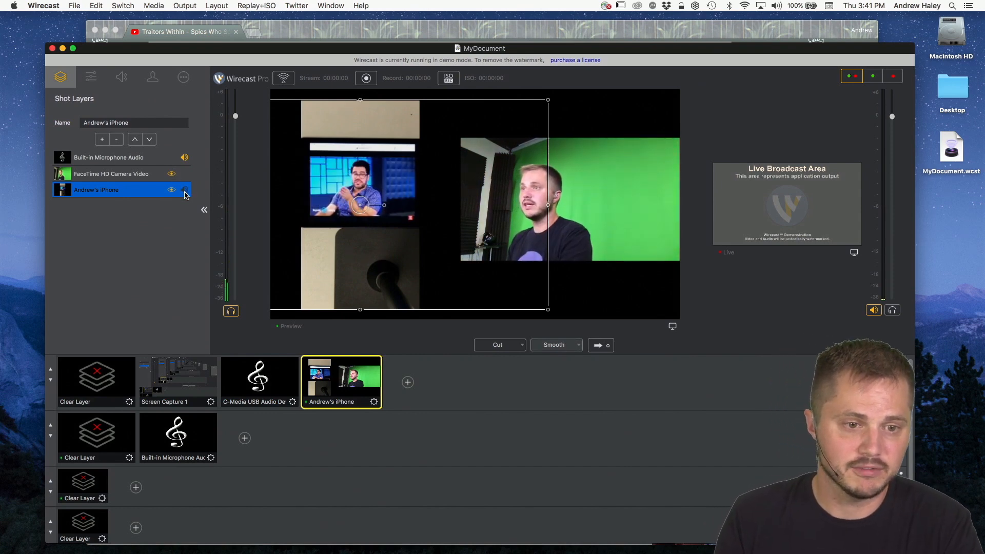
click(184, 158)
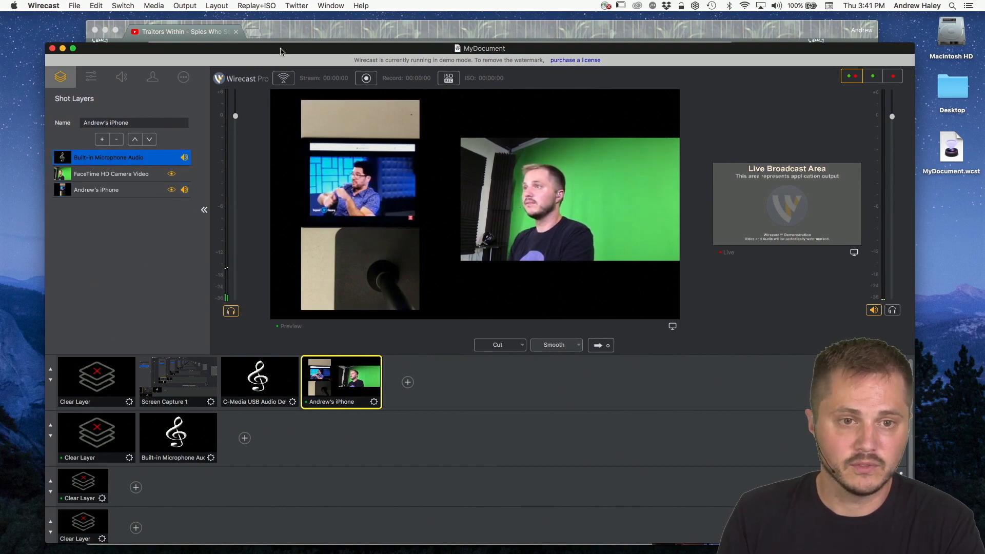
Step: Bring the Rendezvous Dashboard forward and review the host's camera and microphone choices without changing them
drag(280, 50, 273, 77)
click(664, 55)
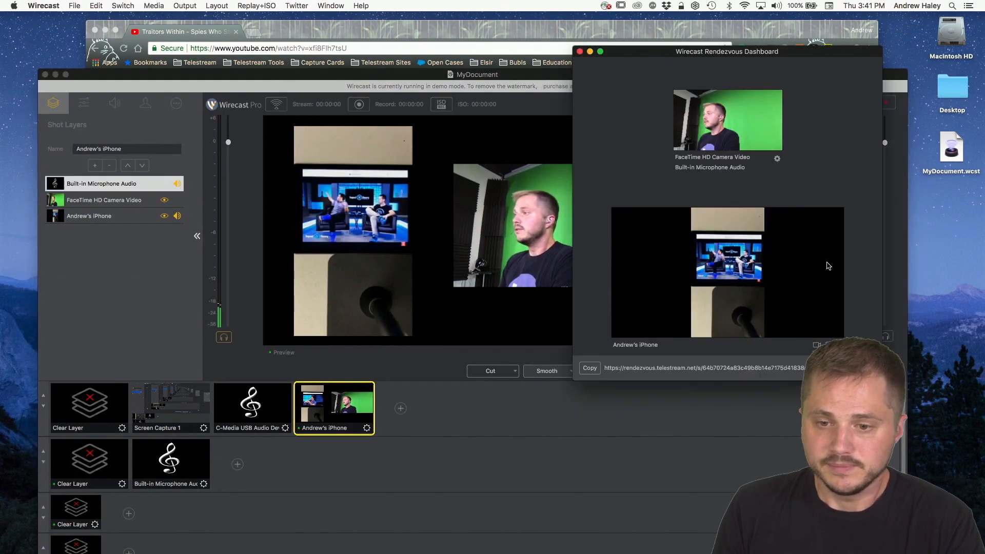
drag(749, 57, 531, 84)
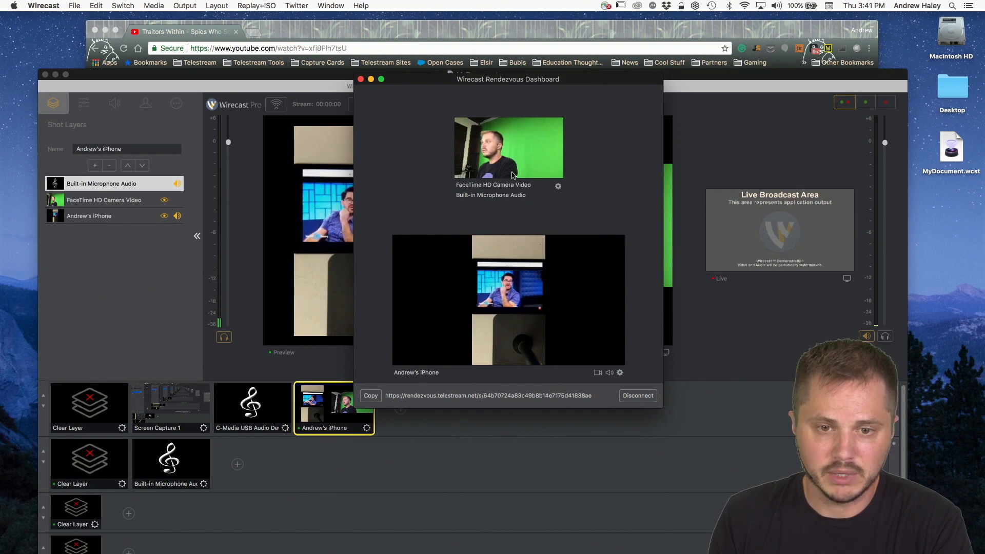
click(558, 187)
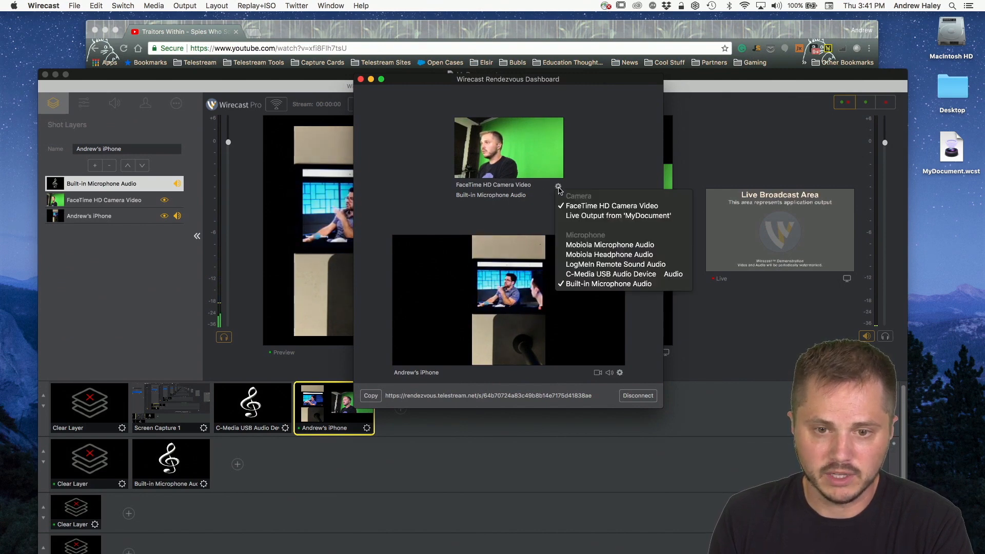
click(617, 170)
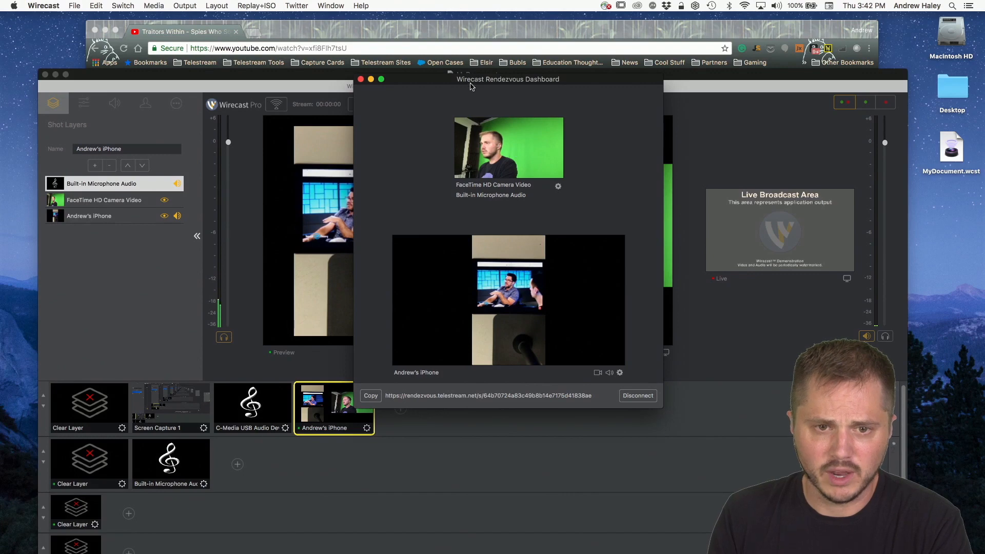
Step: Enlarge the Rendezvous Dashboard window and position it over the middle of the main document
drag(470, 84, 434, 41)
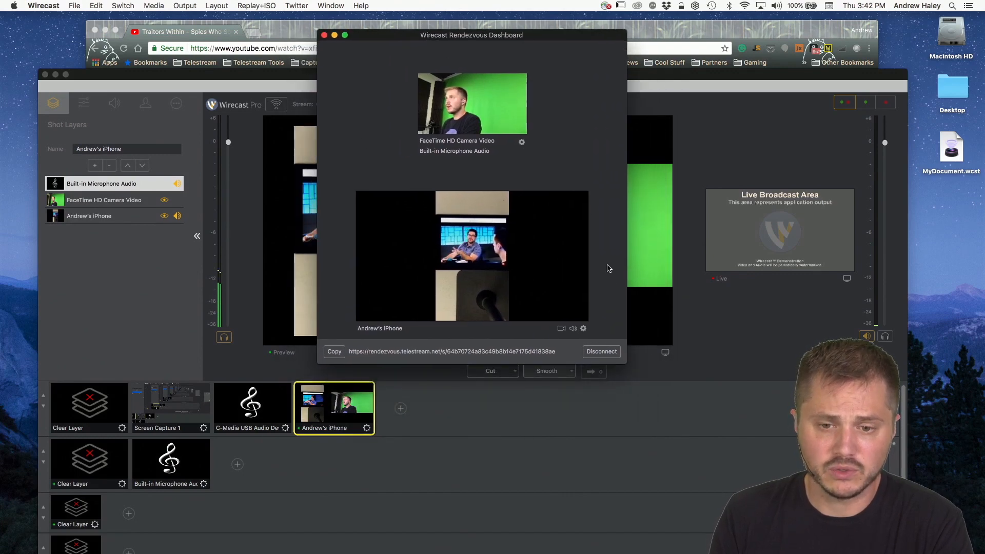
drag(628, 365, 901, 498)
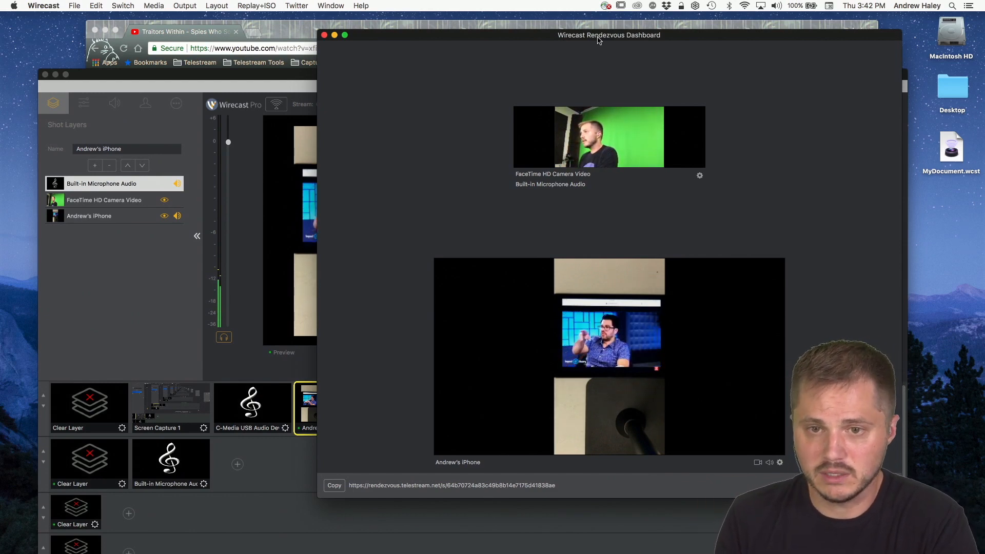
drag(636, 41, 549, 30)
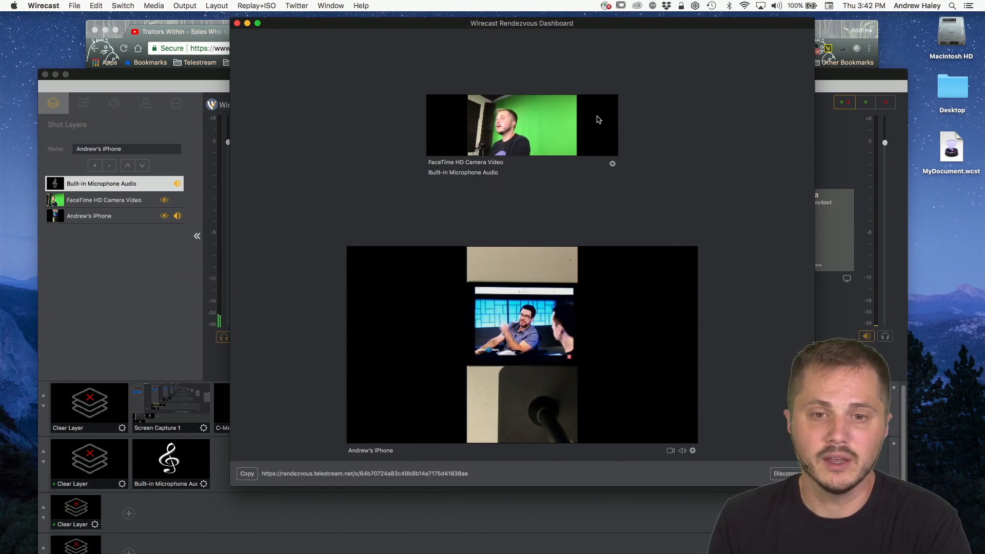
drag(528, 24, 532, 26)
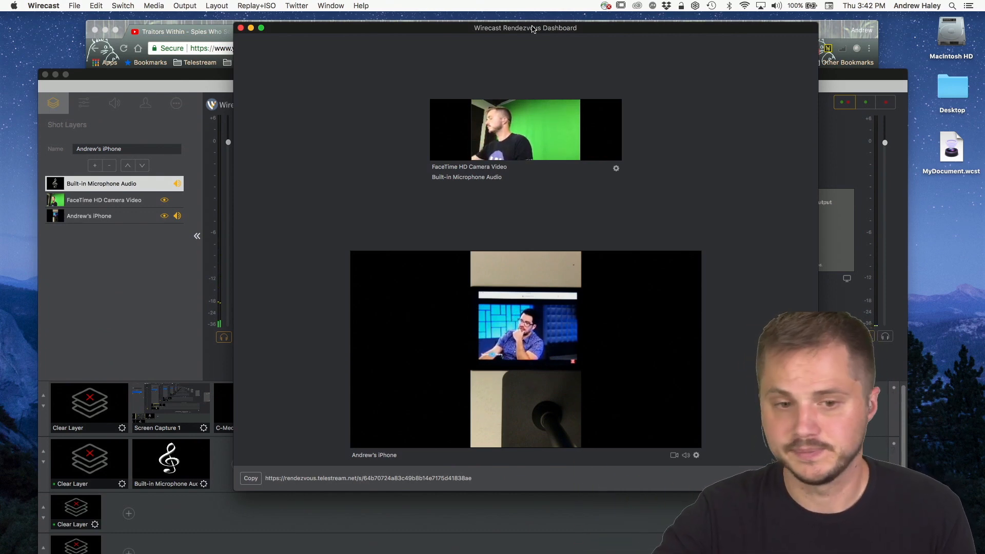
Step: Bring the main document forward and set Wirecast's audio interface to Built-in Output in the preferences
drag(396, 29, 367, 23)
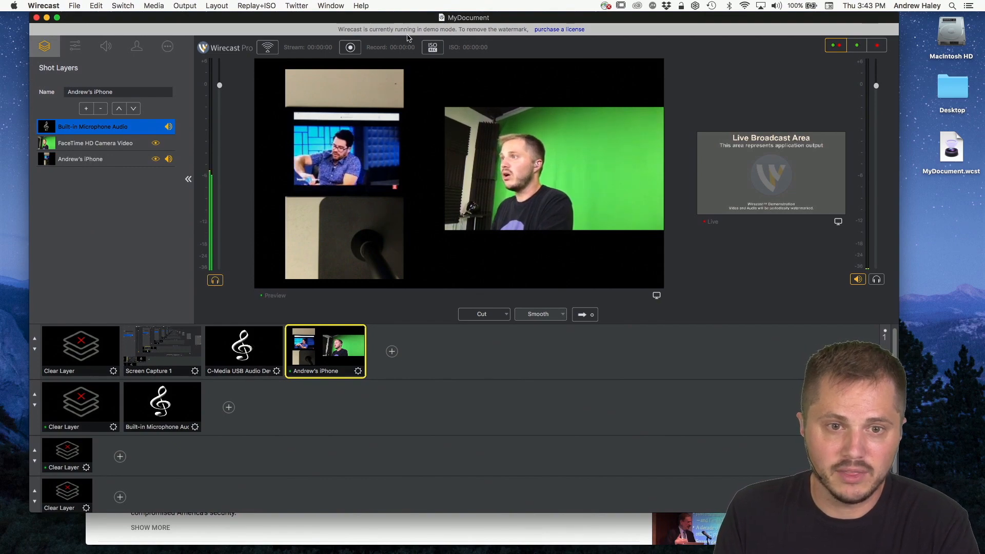
mouse_move(389, 19)
mouse_down()
mouse_move(402, 240)
mouse_move(433, 75)
mouse_move(393, 25)
mouse_move(402, 28)
mouse_up()
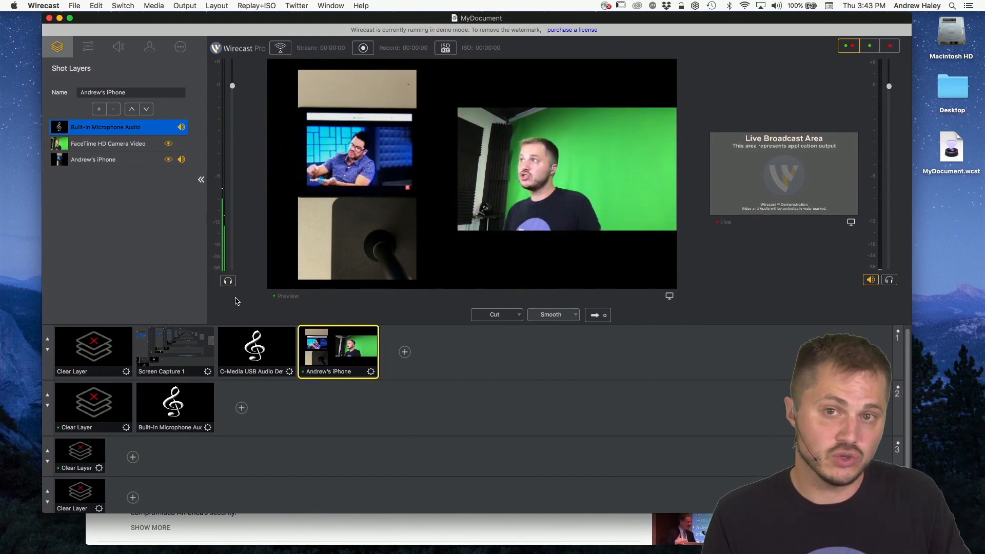
click(49, 3)
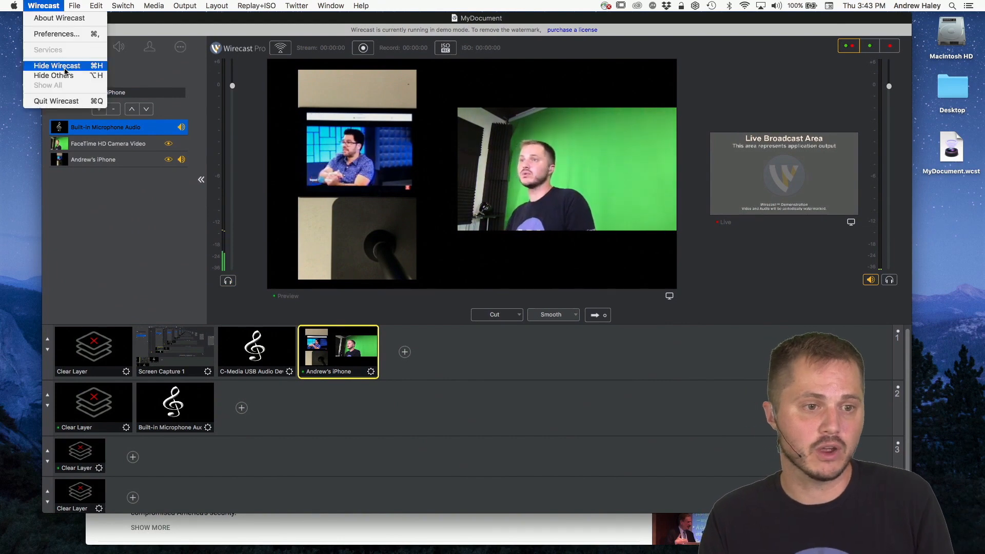
click(59, 35)
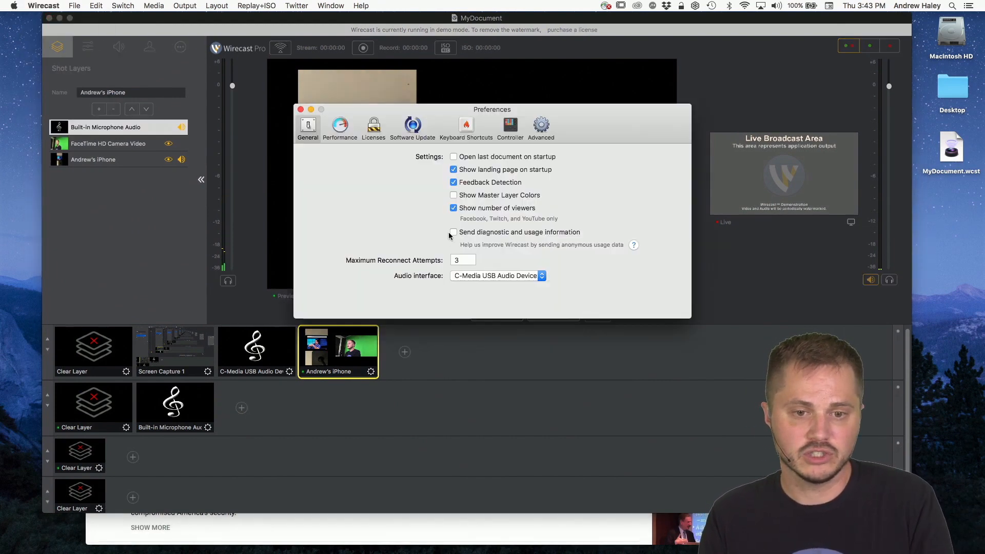
click(493, 277)
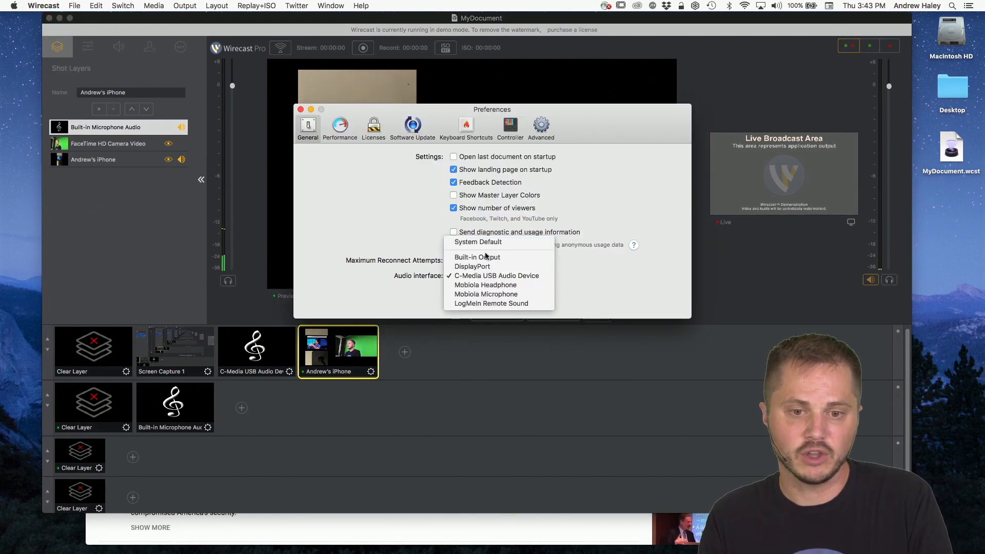
click(488, 257)
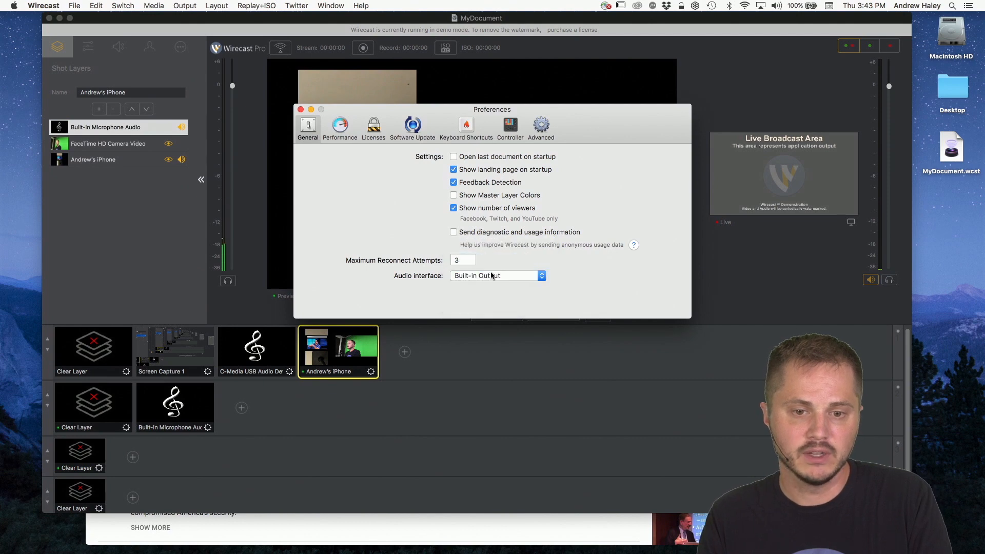
click(302, 110)
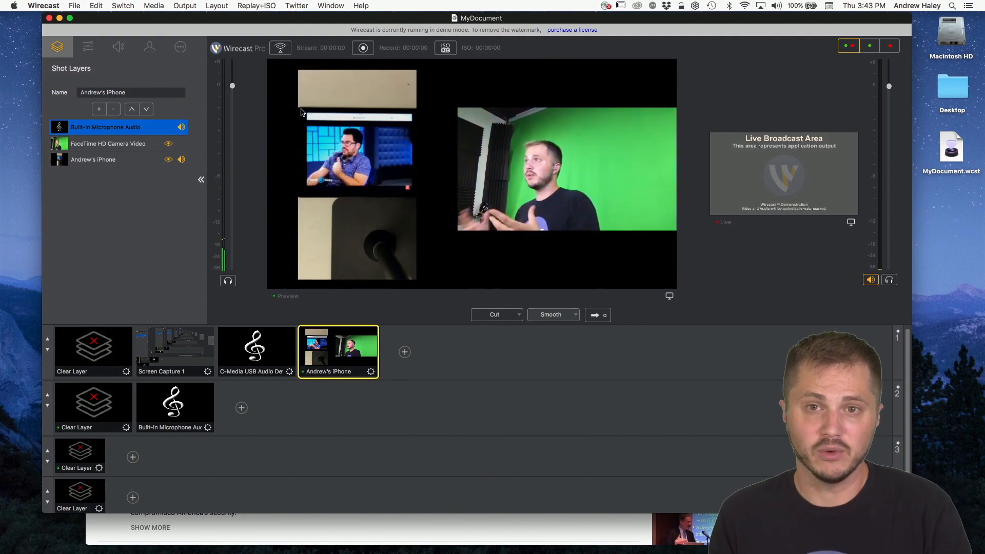
Step: Lower the main document window and shift the Rendezvous Dashboard sideways so the document's shot layer settings stay uncovered
drag(434, 19, 432, 108)
click(407, 22)
drag(407, 21, 513, 17)
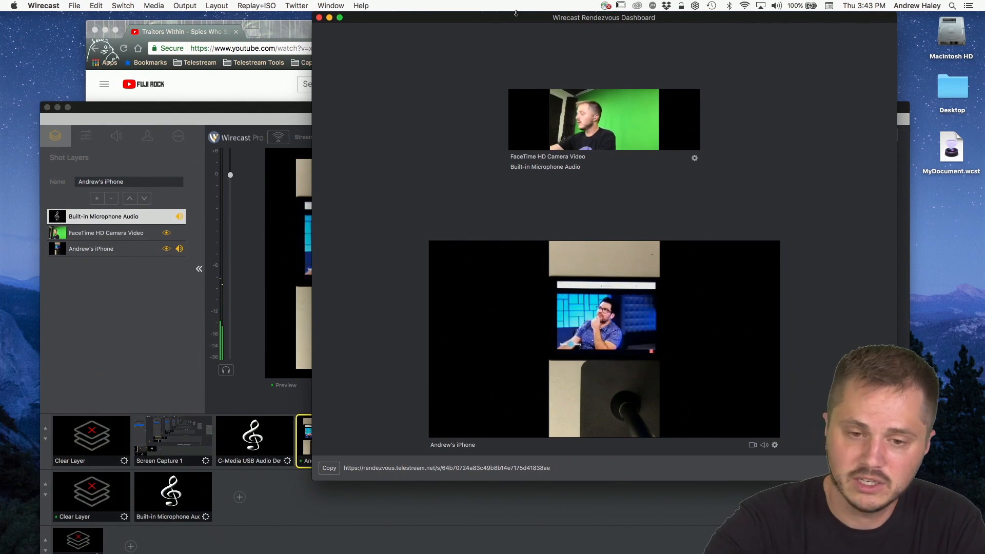
Step: Return to the main document and display the source properties of the Built-in Microphone Audio layer
click(233, 111)
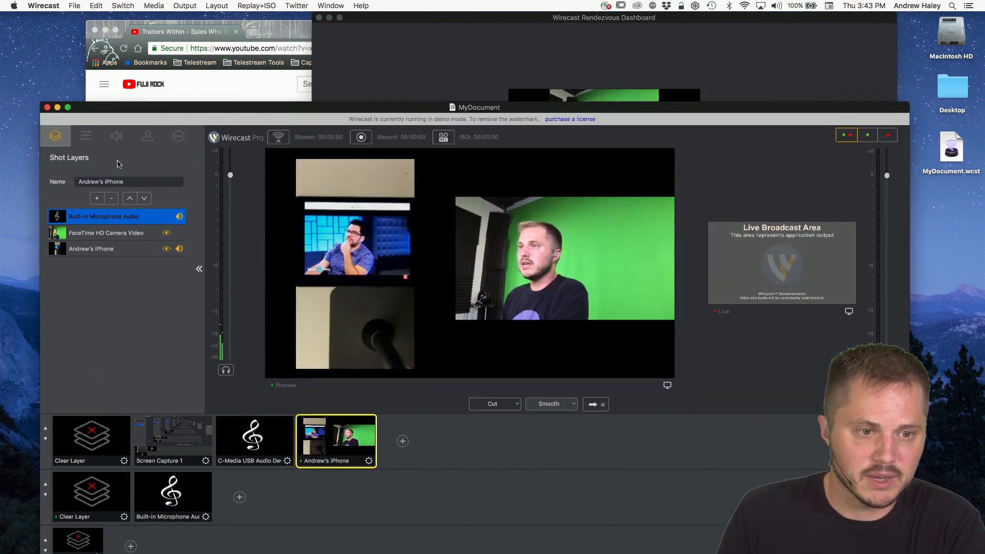
click(86, 136)
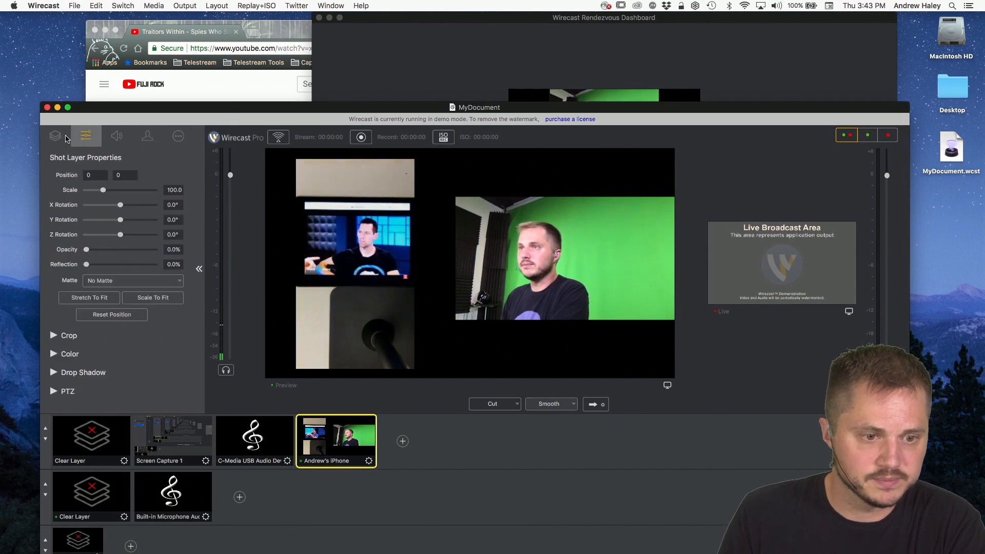
click(66, 139)
click(126, 217)
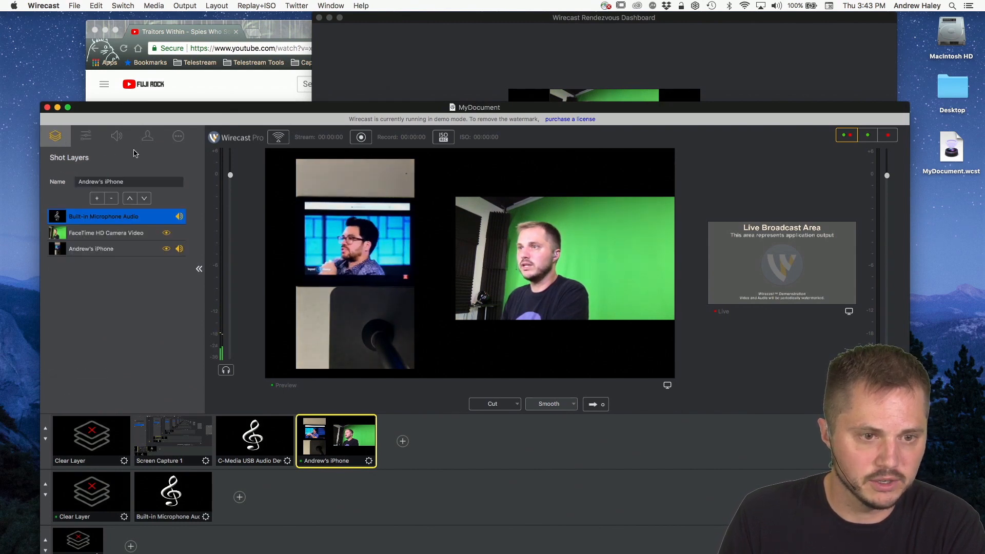
click(179, 136)
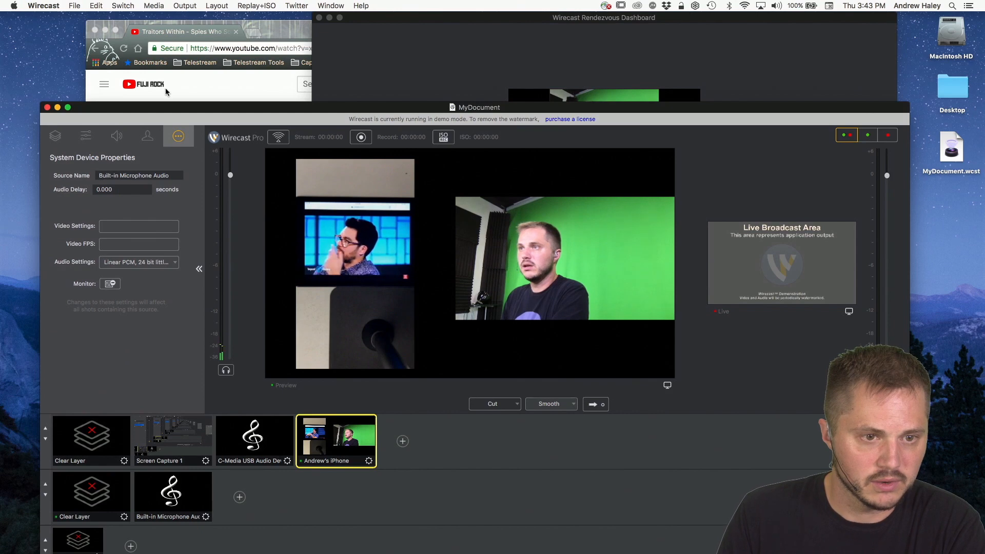
Step: Turn on headphone monitoring for the preview audio, with a brief check of the Rendezvous Dashboard
drag(157, 107, 160, 38)
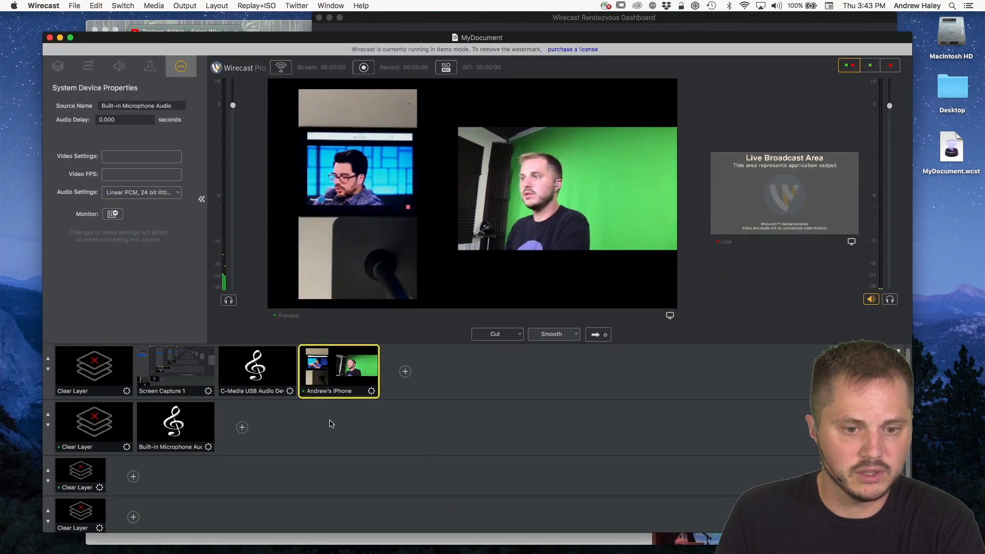
click(228, 301)
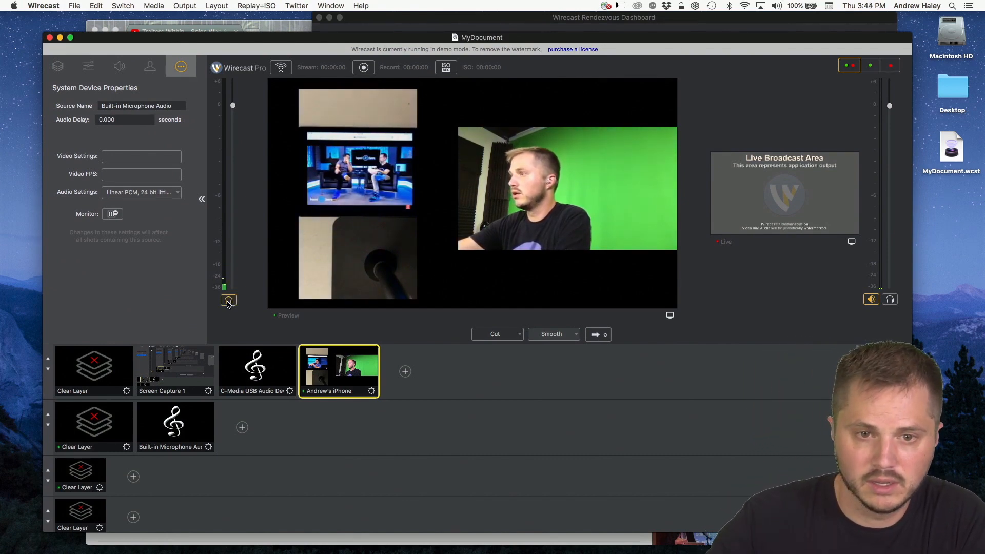
click(453, 18)
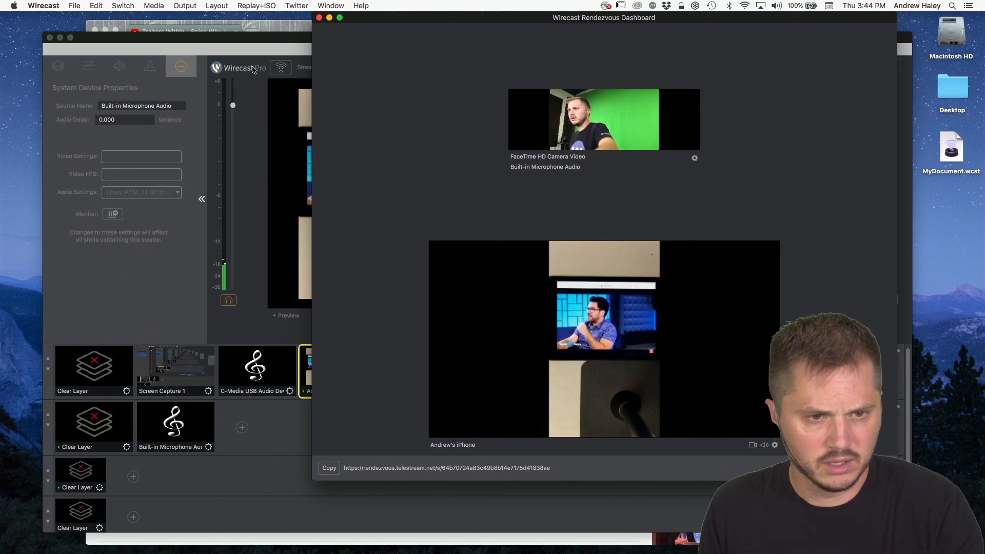
click(248, 39)
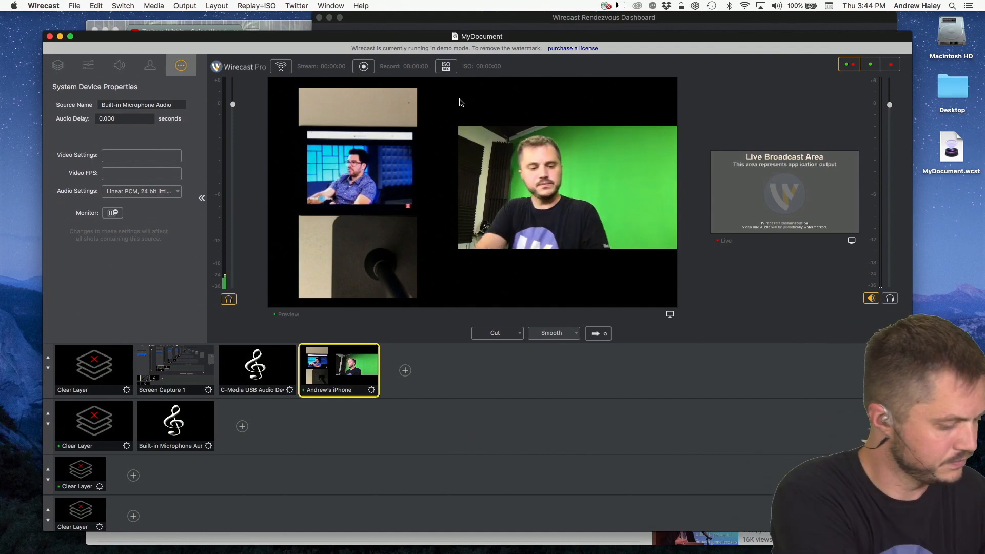
Step: Review the sound input and output devices in System Preferences and return to Wirecast
key(super+space)
text(syst)
key(Return)
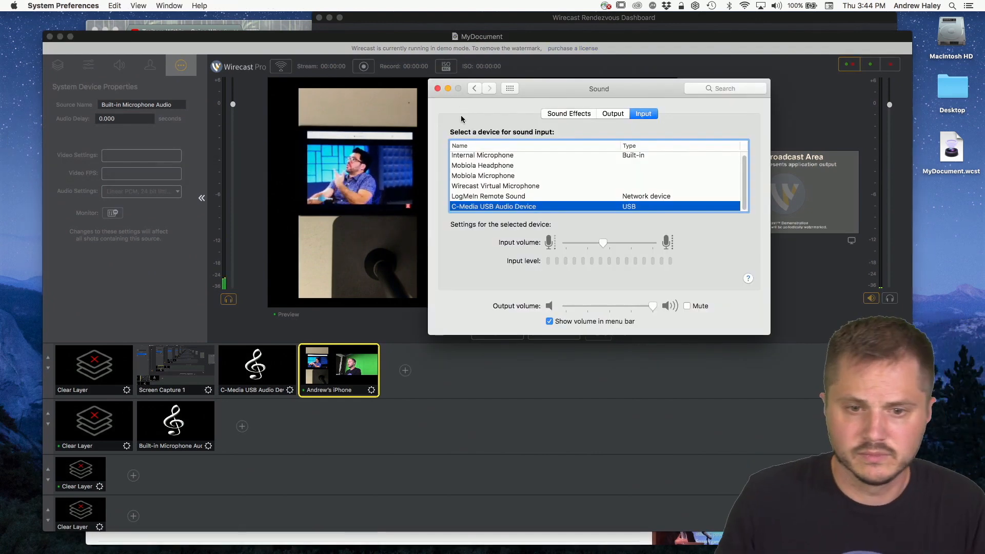
scroll(530, 190, up, 1)
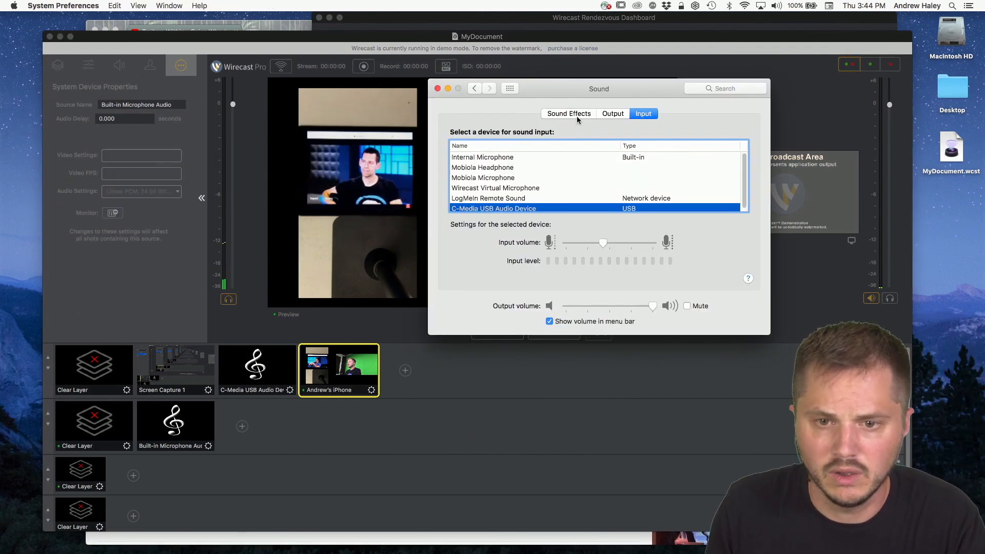
click(613, 113)
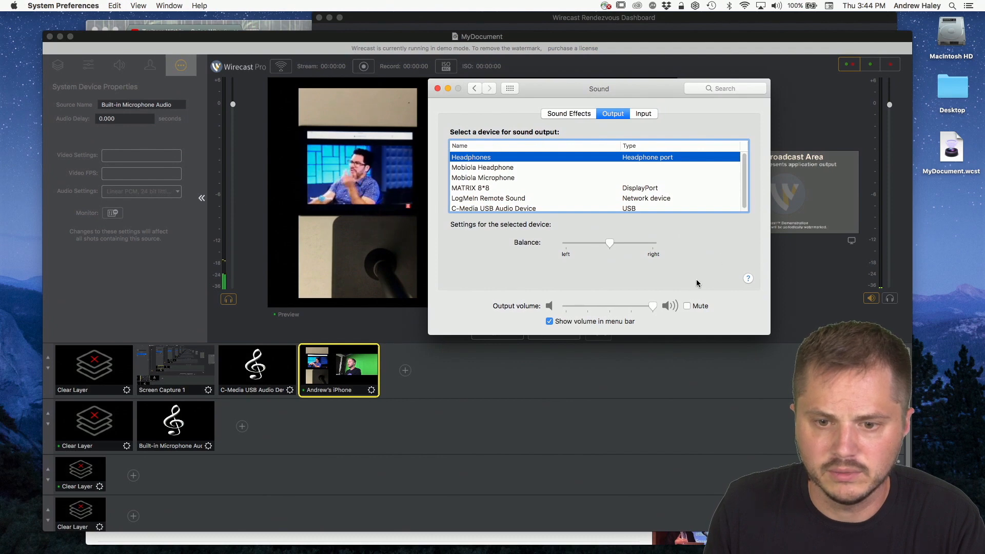
drag(611, 89, 765, 94)
click(224, 312)
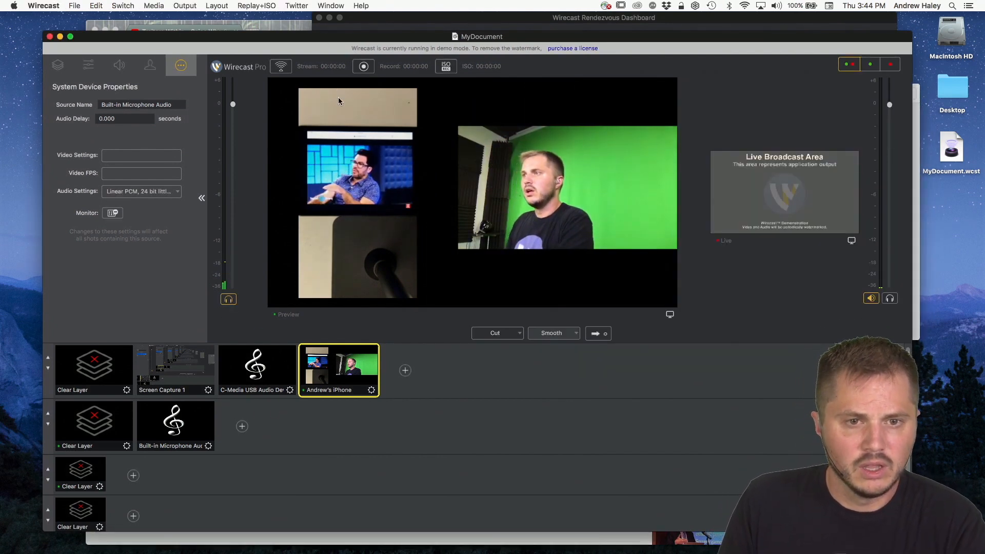
Step: Check the Rendezvous Dashboard and display the iPhone guest layer's source properties in the main document
drag(331, 34, 336, 55)
click(392, 29)
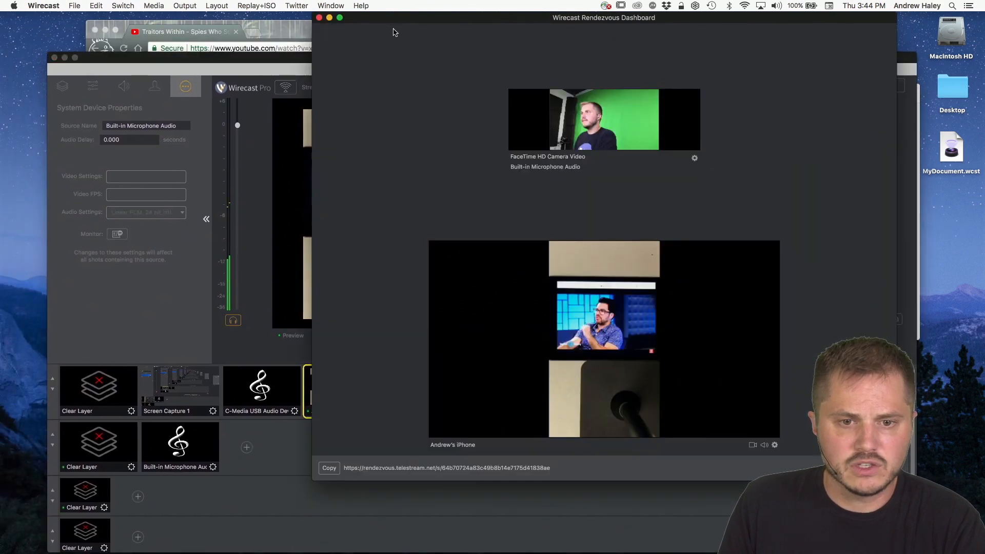
click(195, 252)
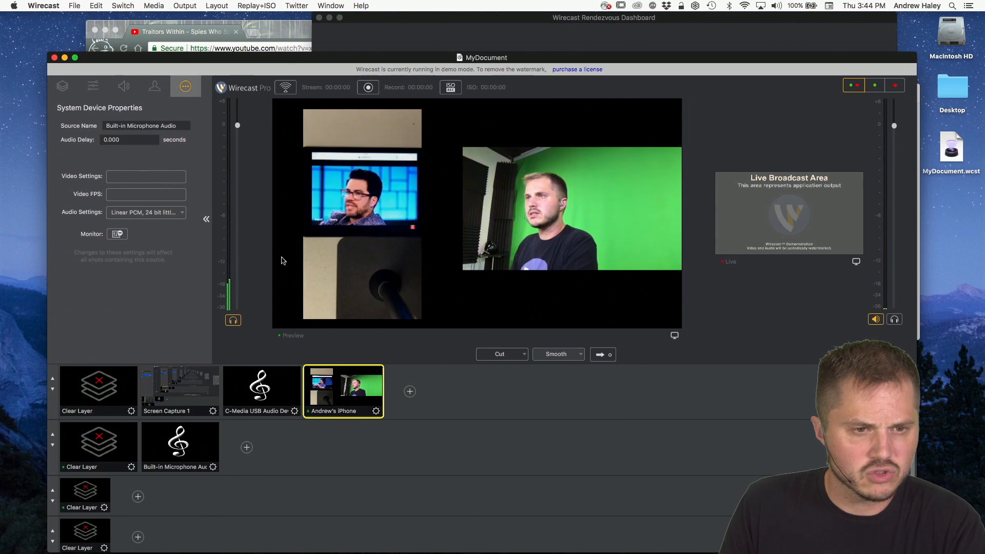
click(62, 87)
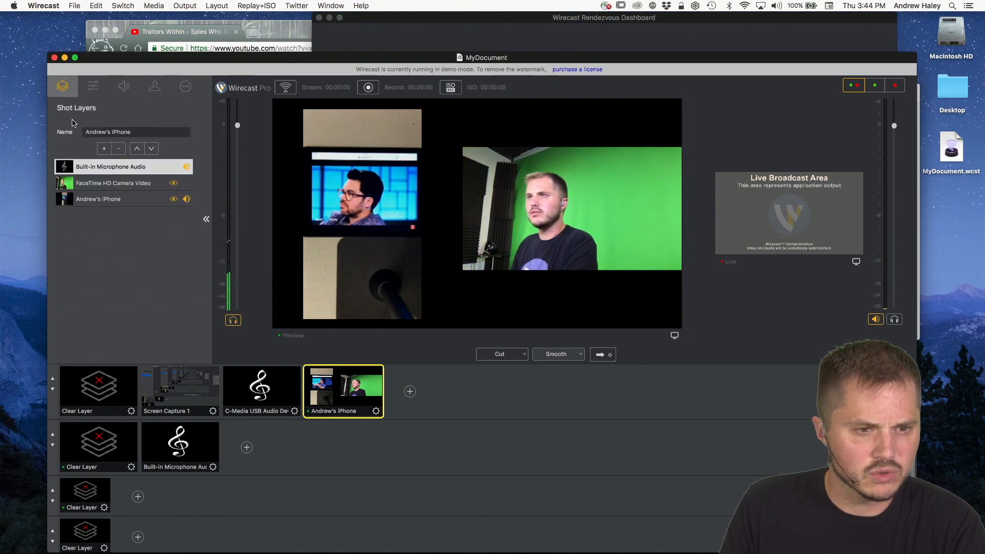
click(115, 185)
click(116, 199)
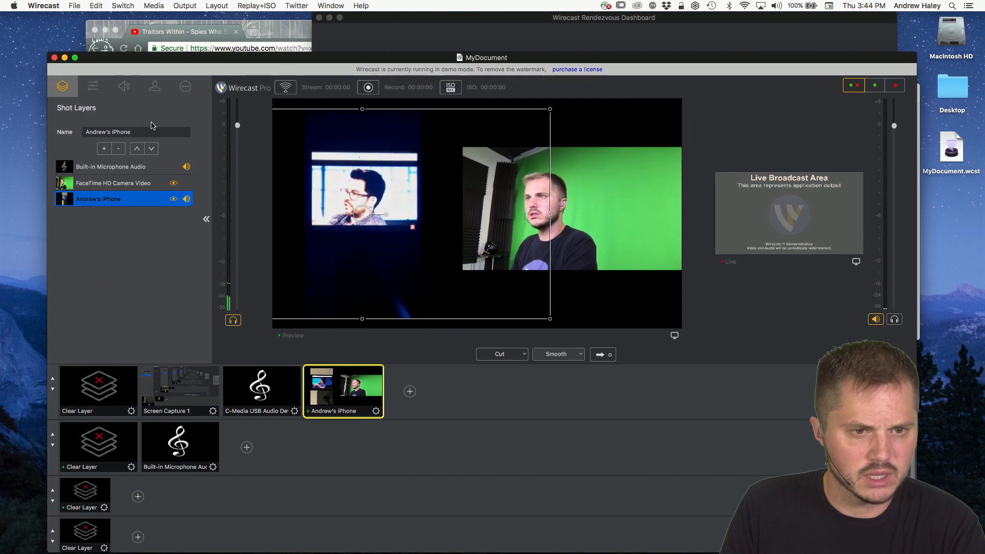
click(185, 87)
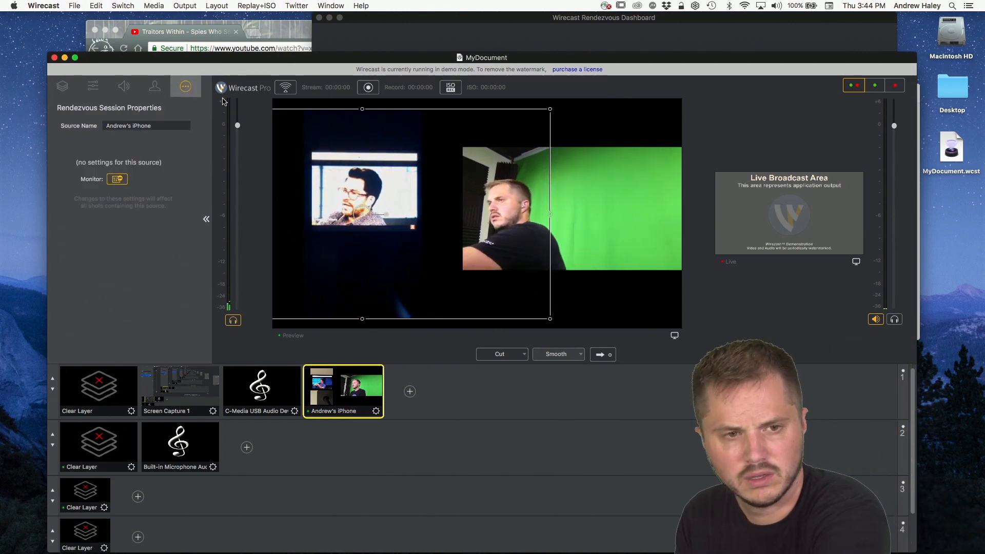
Step: Alternate between the Rendezvous Dashboard and the main document, repositioning both windows and leaving the main document in front
drag(240, 67, 190, 101)
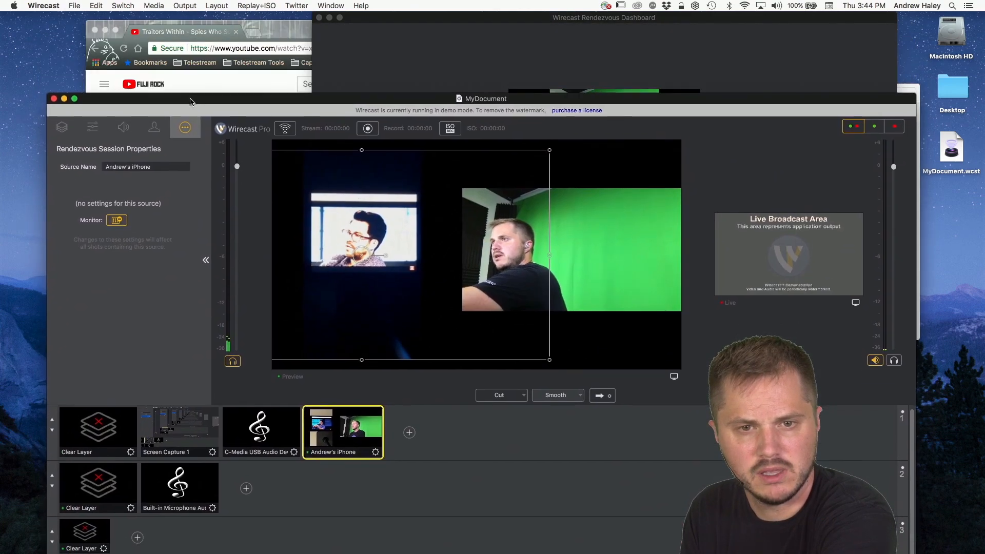
click(510, 23)
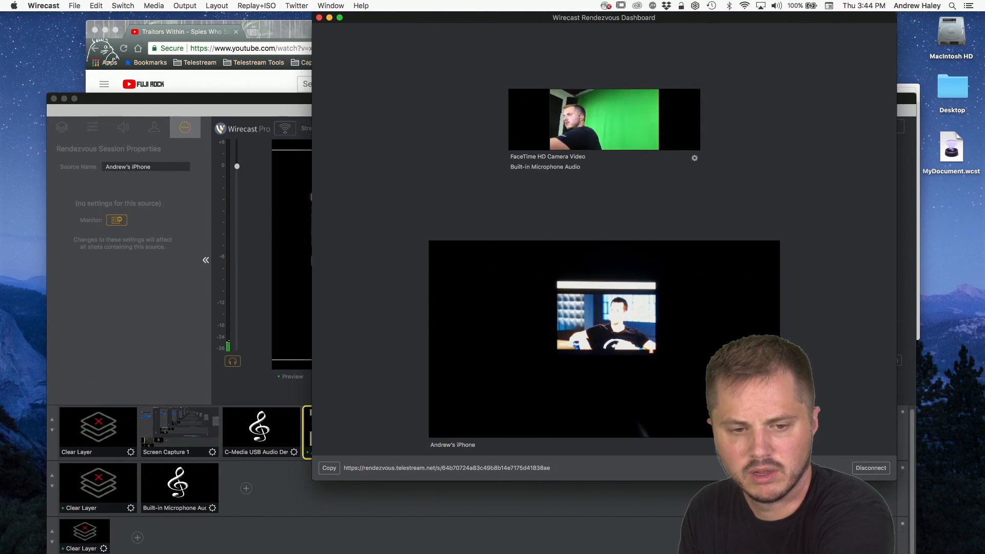
drag(426, 14, 436, 16)
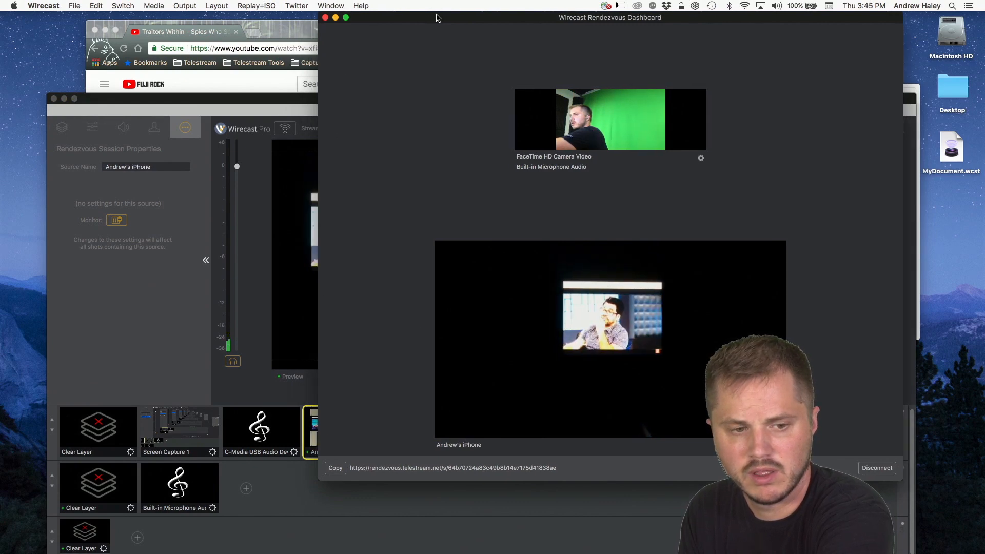
click(252, 106)
drag(252, 107, 256, 60)
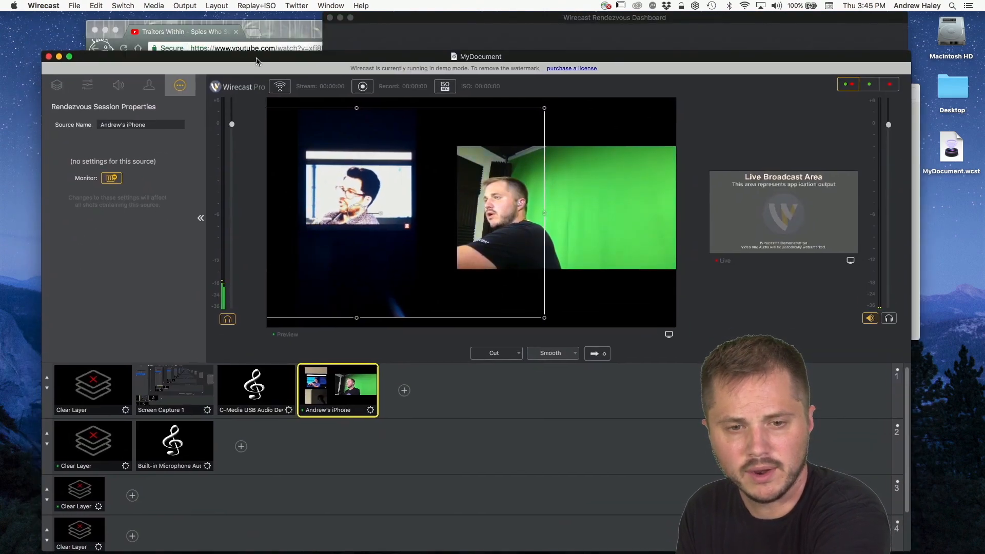
click(520, 29)
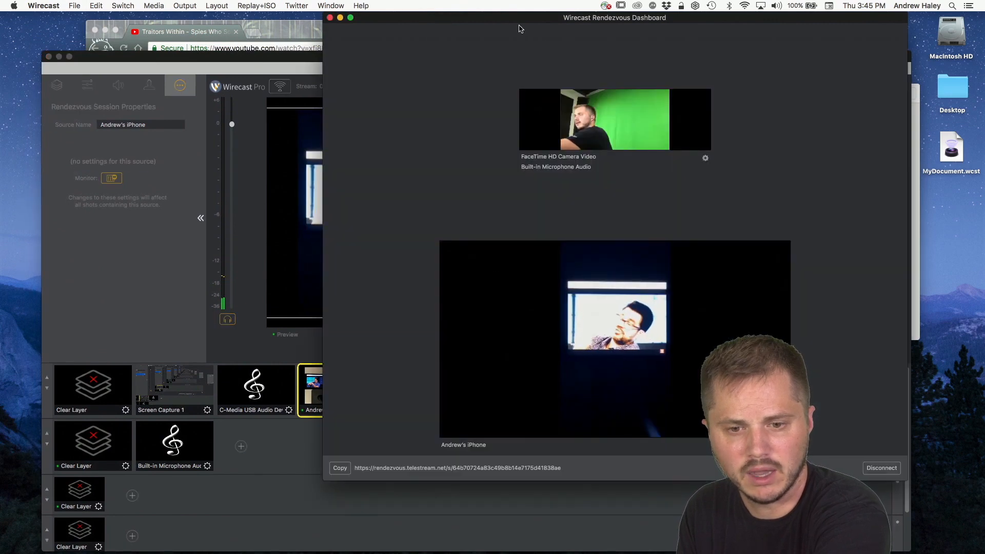
click(224, 60)
drag(238, 62, 249, 24)
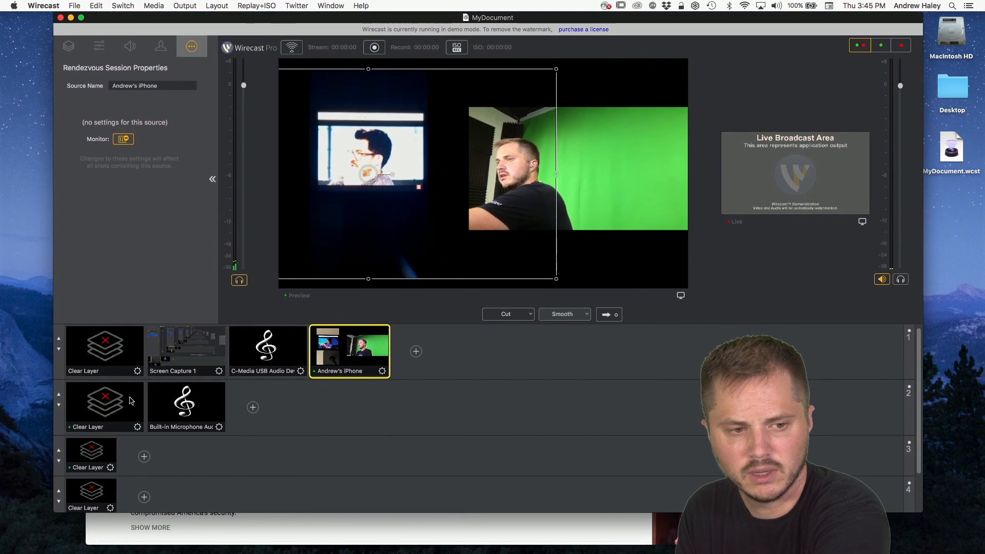
Step: Clear the first master layer in the preview, reload the iPhone guest shot and show its layer list
click(108, 335)
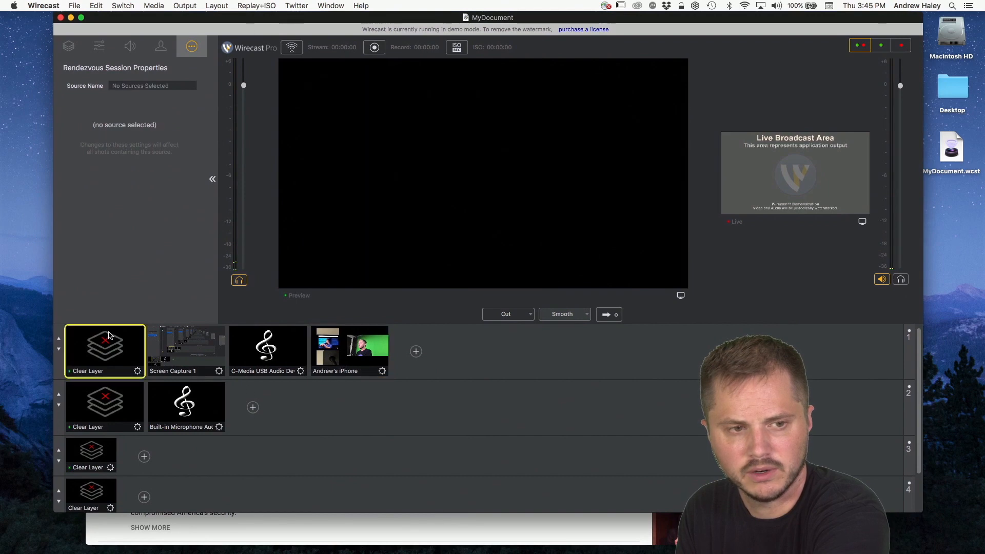
click(353, 353)
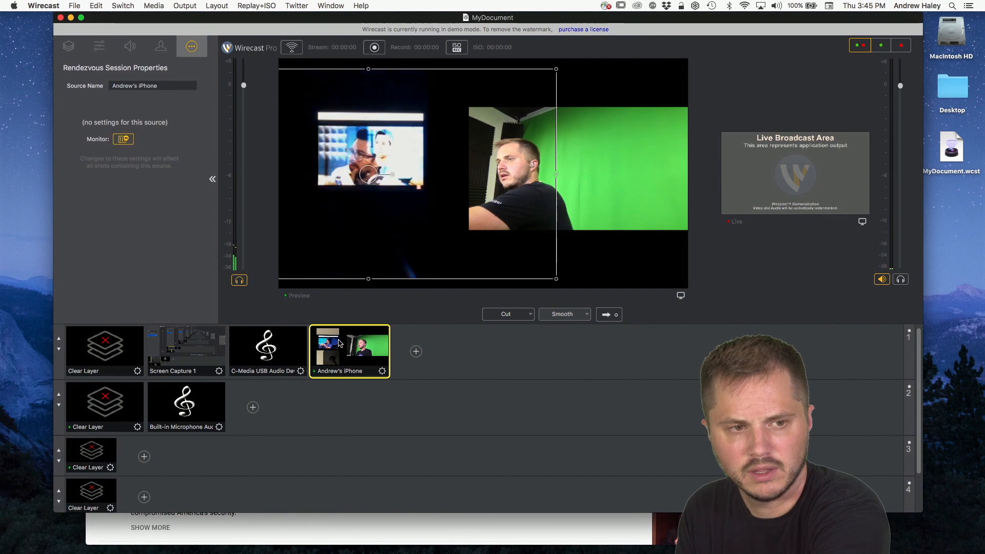
click(68, 46)
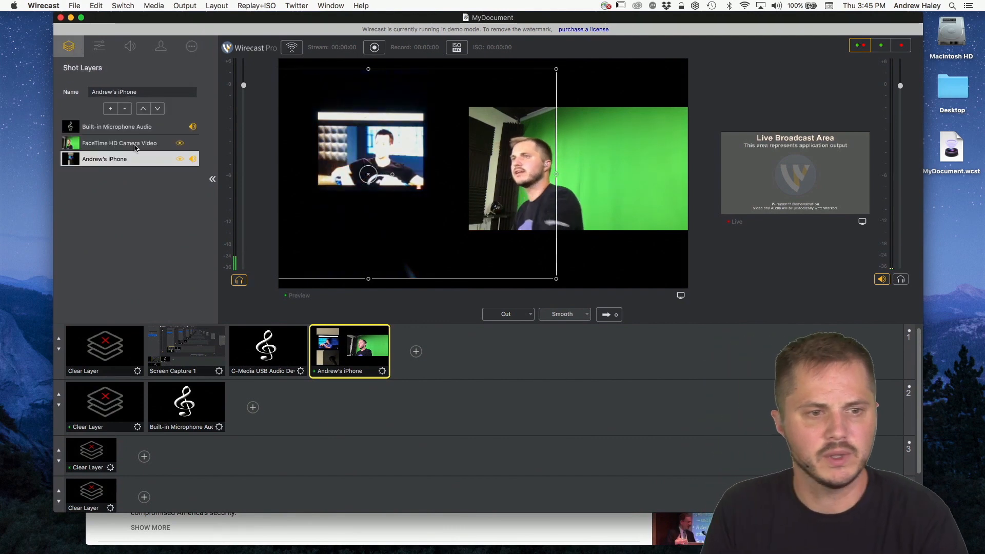
Step: Set the audio interface to C-Media USB Audio Device in Wirecast's preferences and close them
click(96, 6)
mouse_move(43, 4)
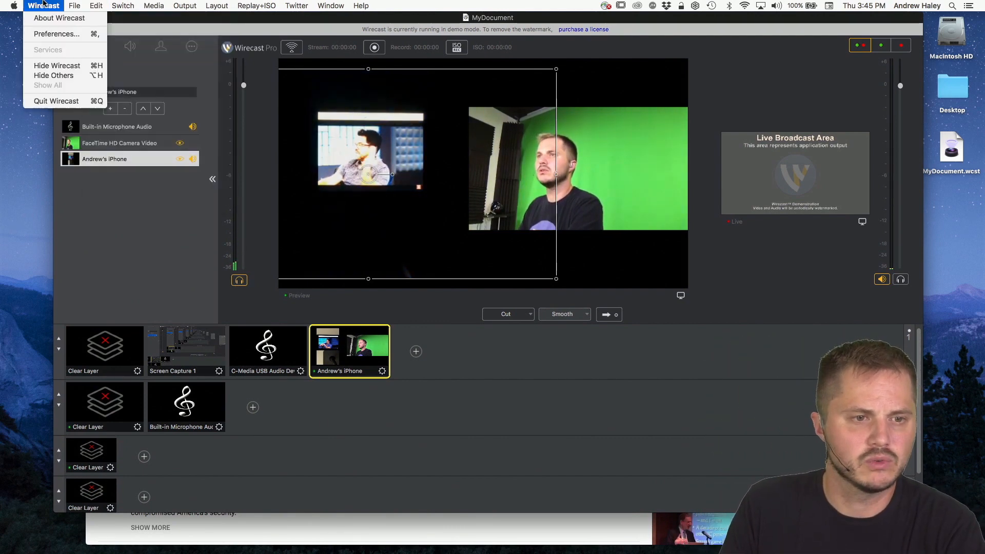
mouse_move(94, 4)
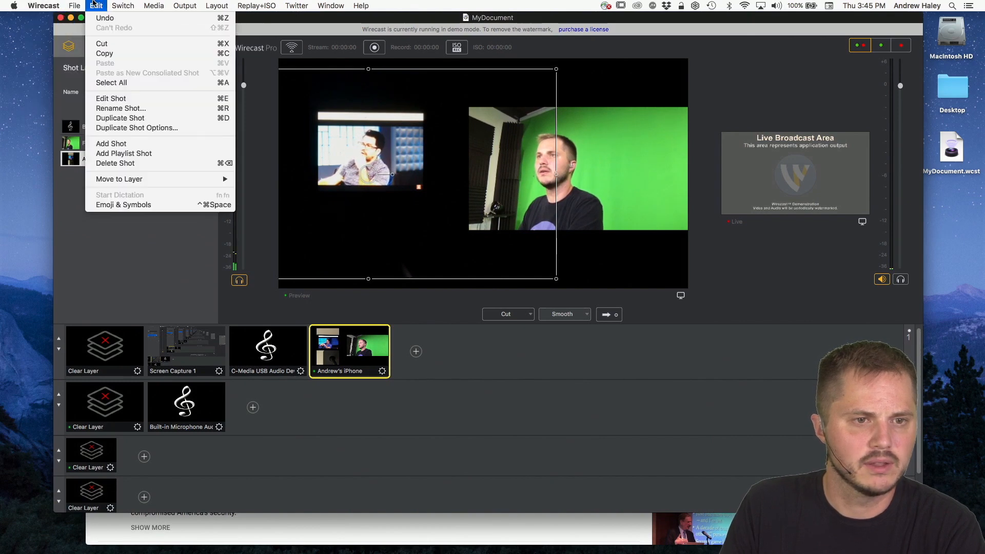
click(57, 37)
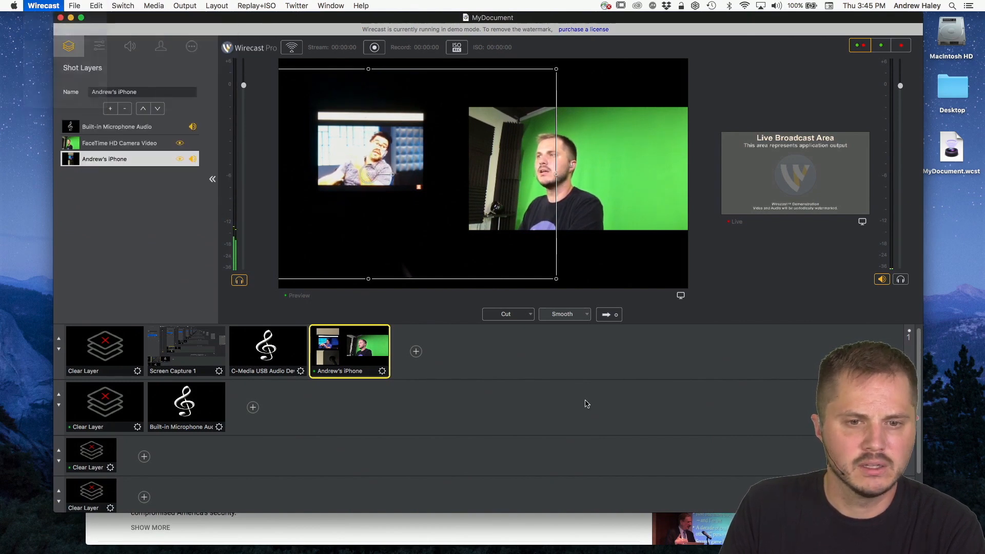
click(480, 276)
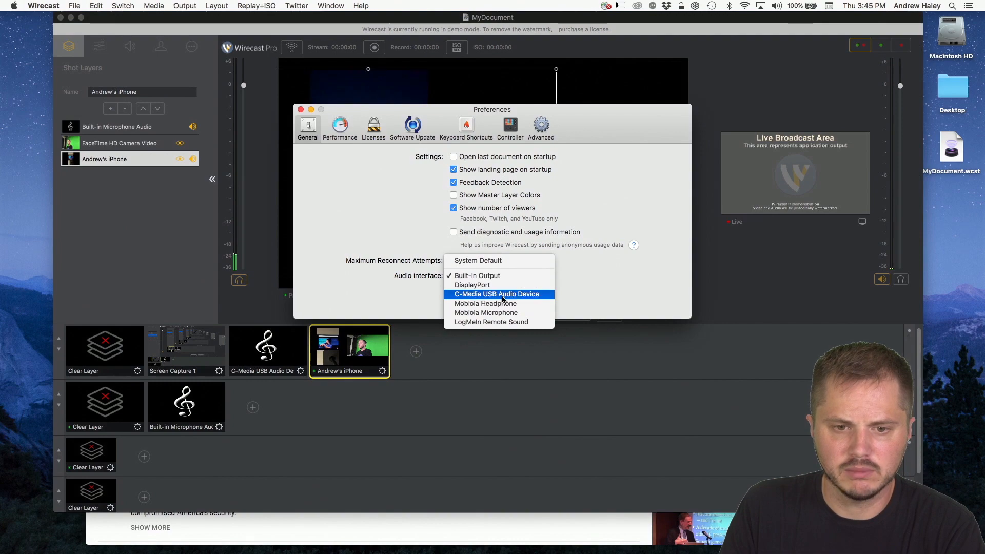
click(503, 300)
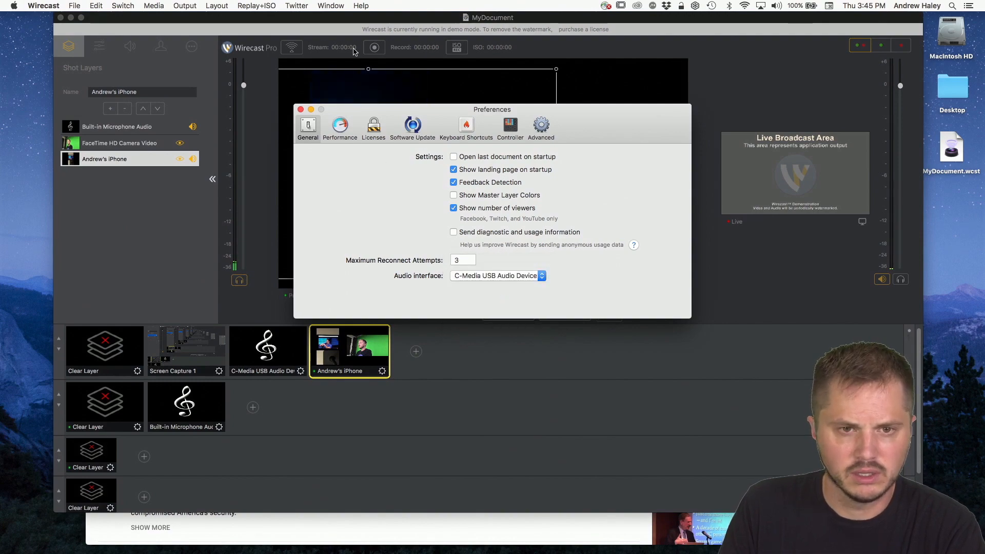
key(super+w)
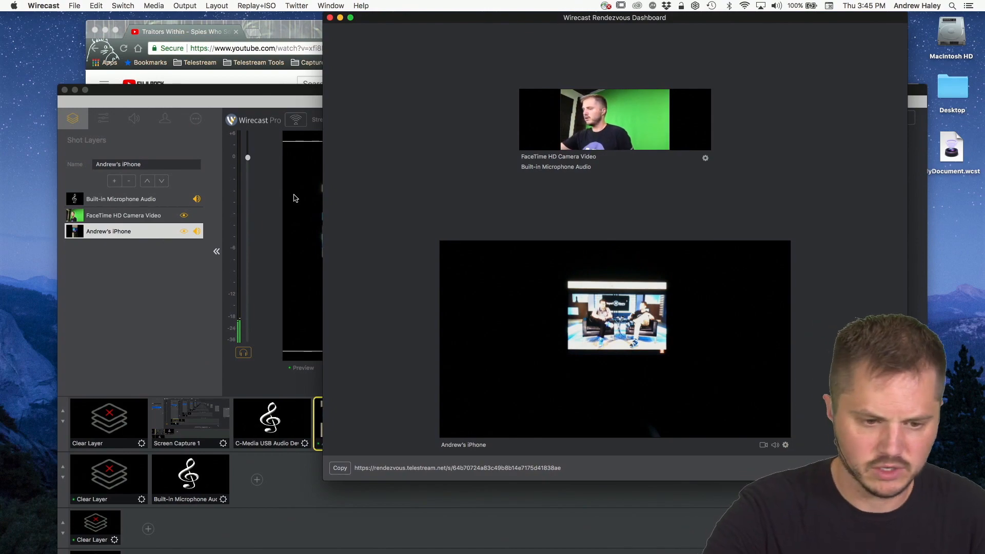
Step: Check the YouTube video in Chrome, return to the main Wirecast document and move it aside to uncover the browser
click(280, 37)
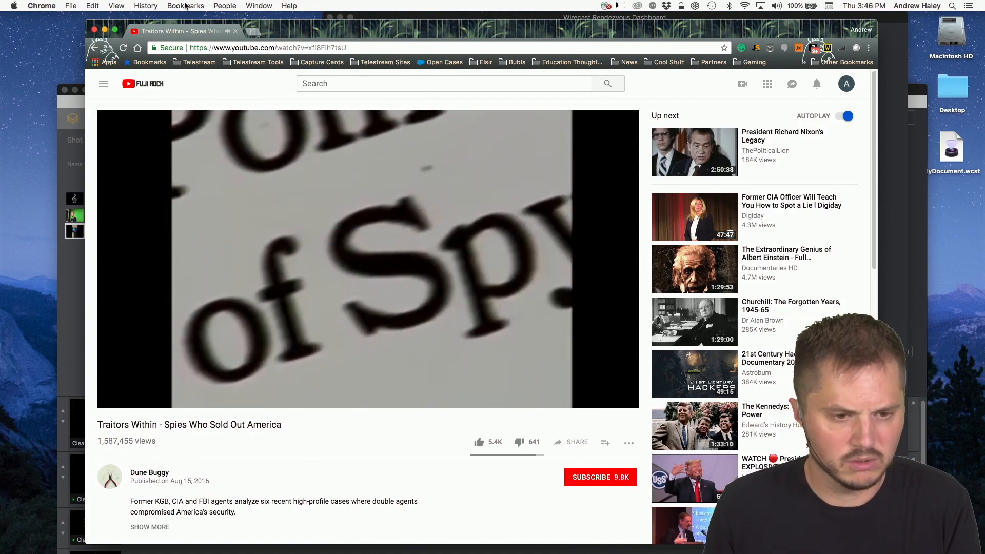
click(75, 282)
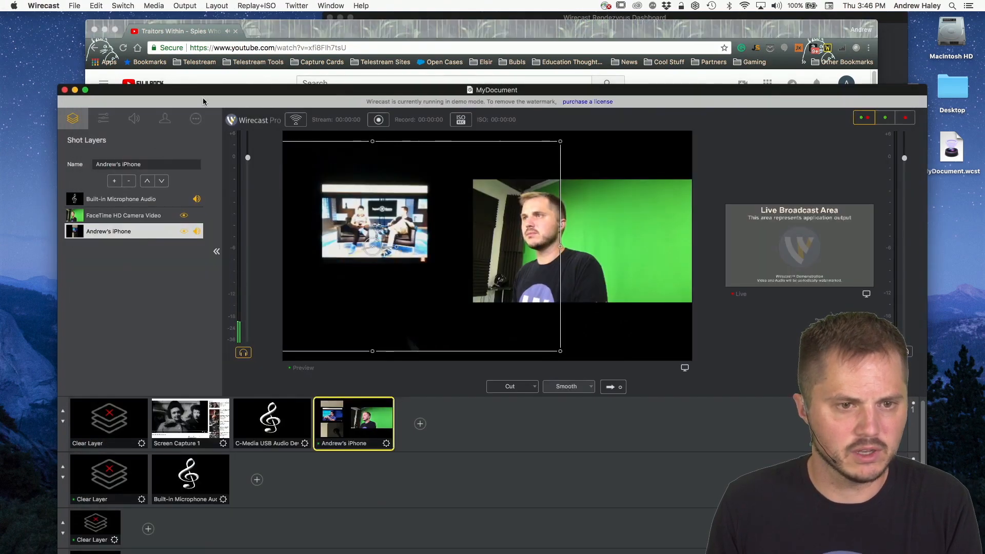
drag(203, 92, 150, 20)
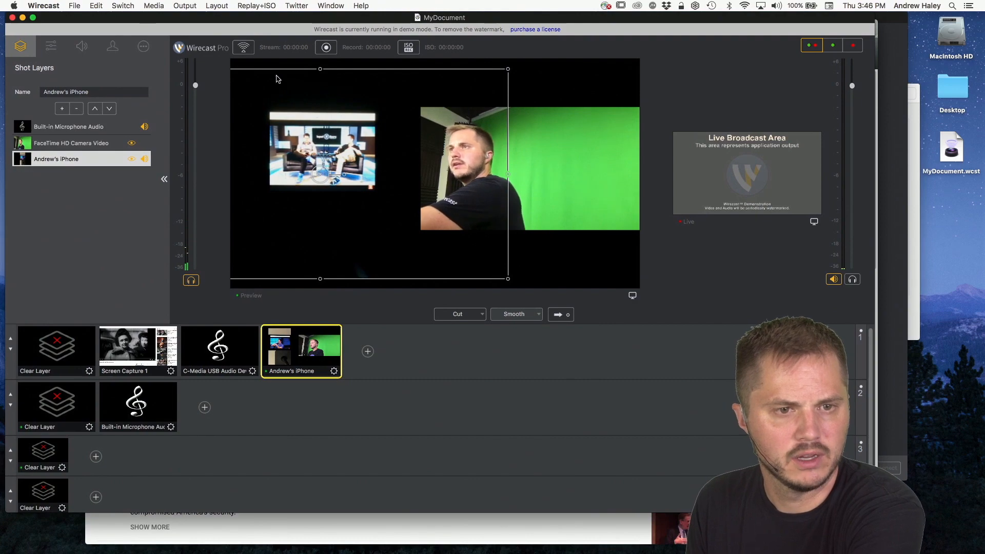
drag(273, 23, 390, 132)
Step: Switch to Chrome, pause the YouTube video and move the browser window clear of the Rendezvous Dashboard
click(118, 462)
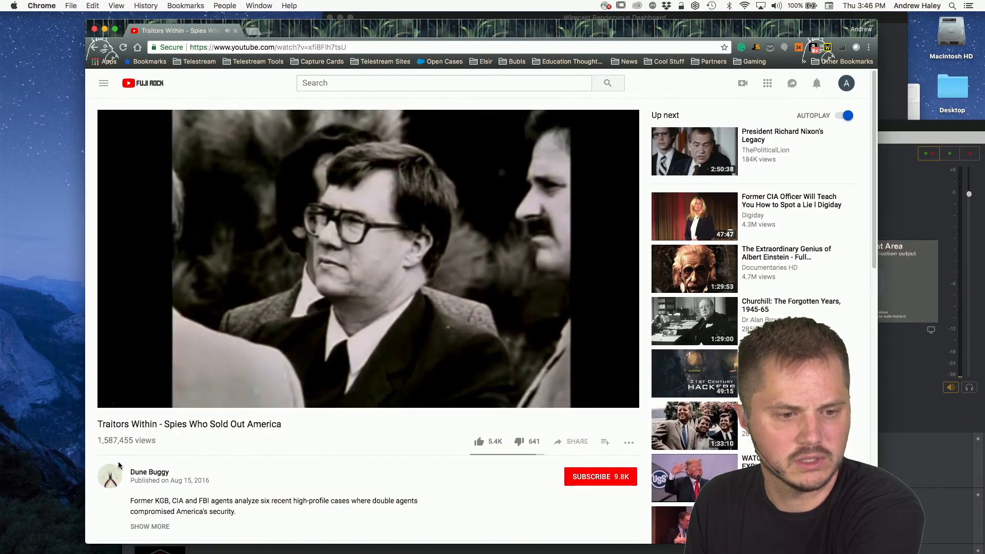
click(115, 399)
drag(319, 34, 233, 100)
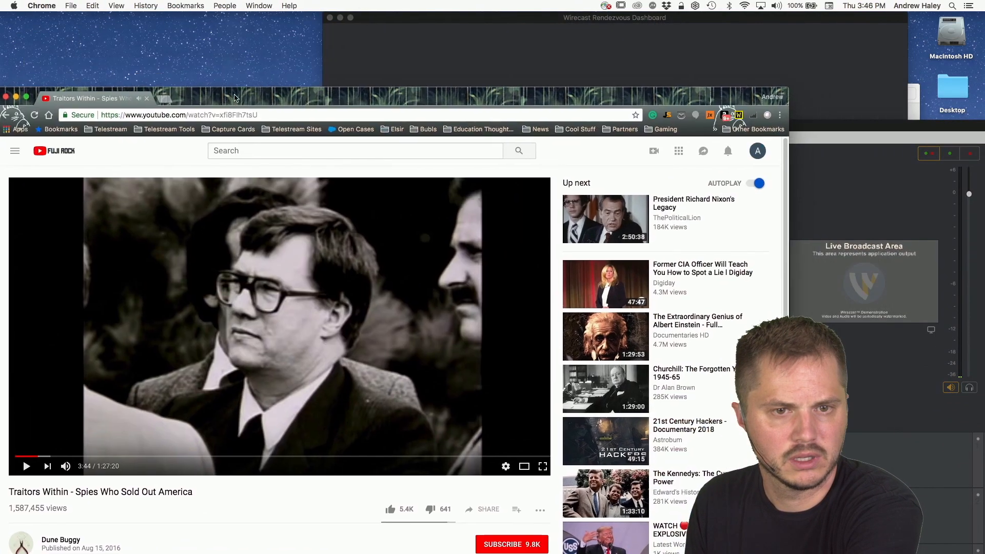
Step: Check and reposition the Rendezvous Dashboard, and bring the main Wirecast document back to the front with all its layers in view
click(485, 23)
drag(489, 22, 249, 27)
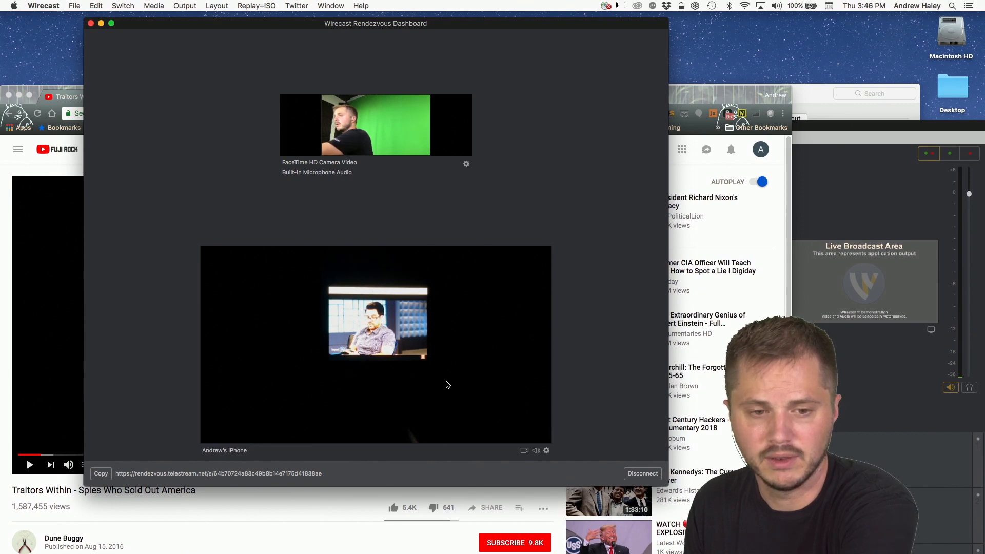
drag(237, 27, 338, 12)
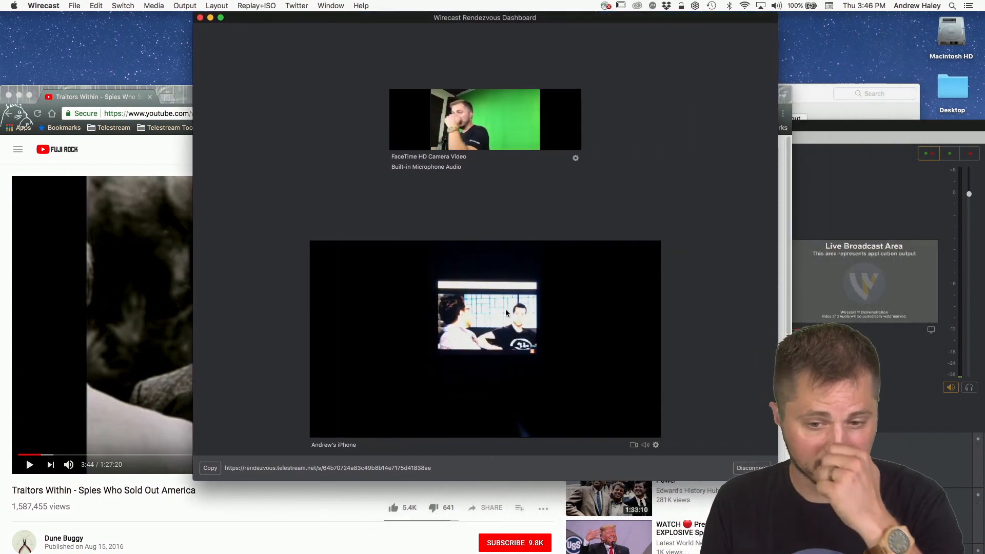
click(869, 165)
drag(824, 115, 773, 15)
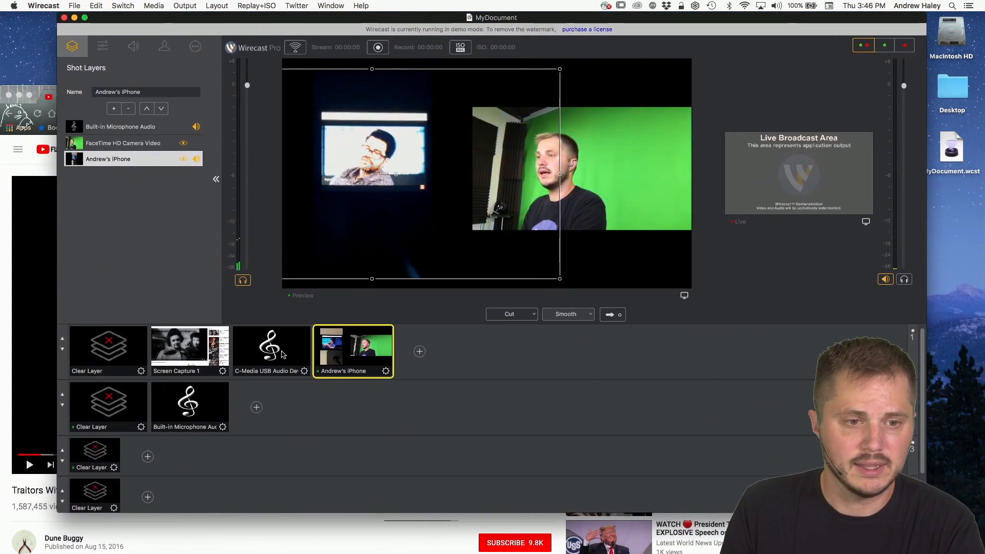
Step: Set the audio interface to System Default in Wirecast's preferences and close them
click(44, 5)
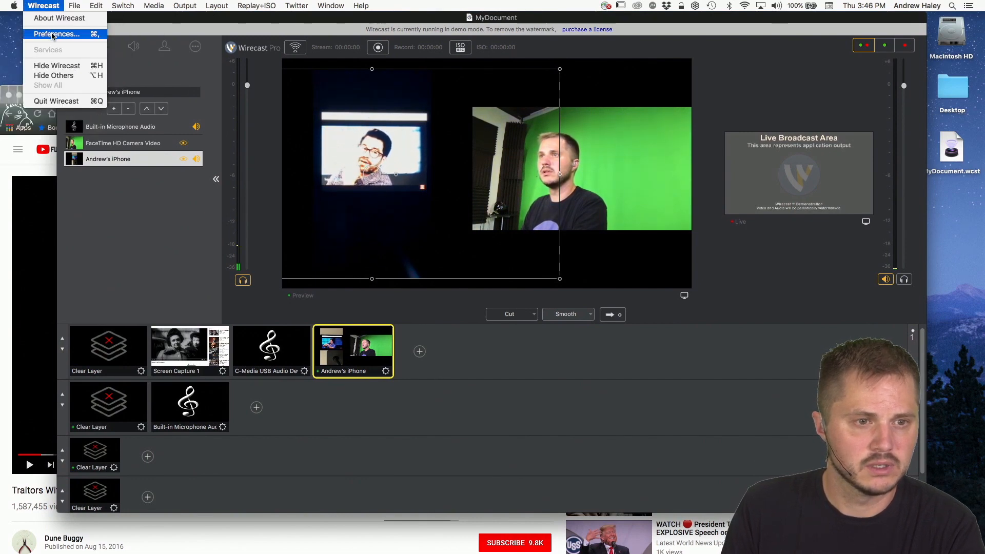
click(50, 34)
click(468, 277)
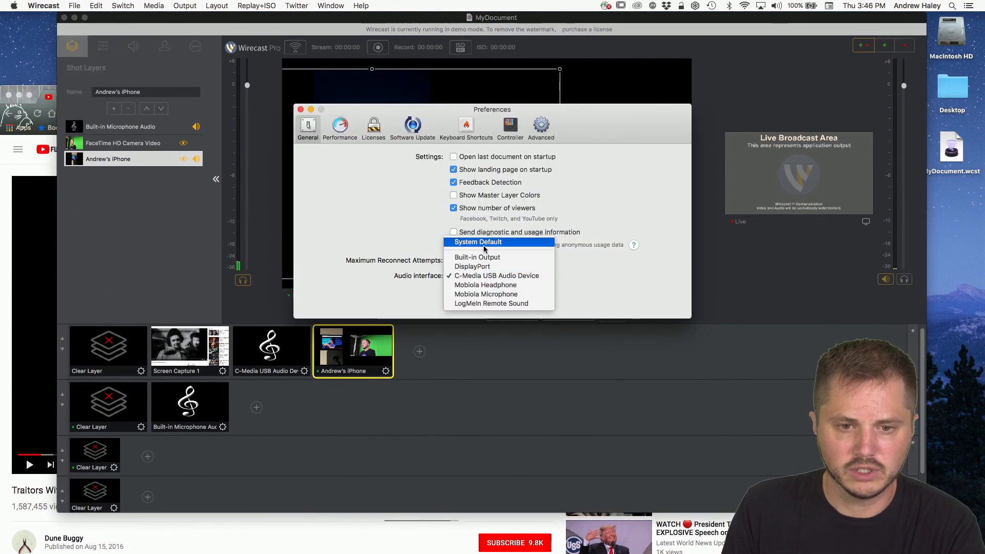
click(494, 261)
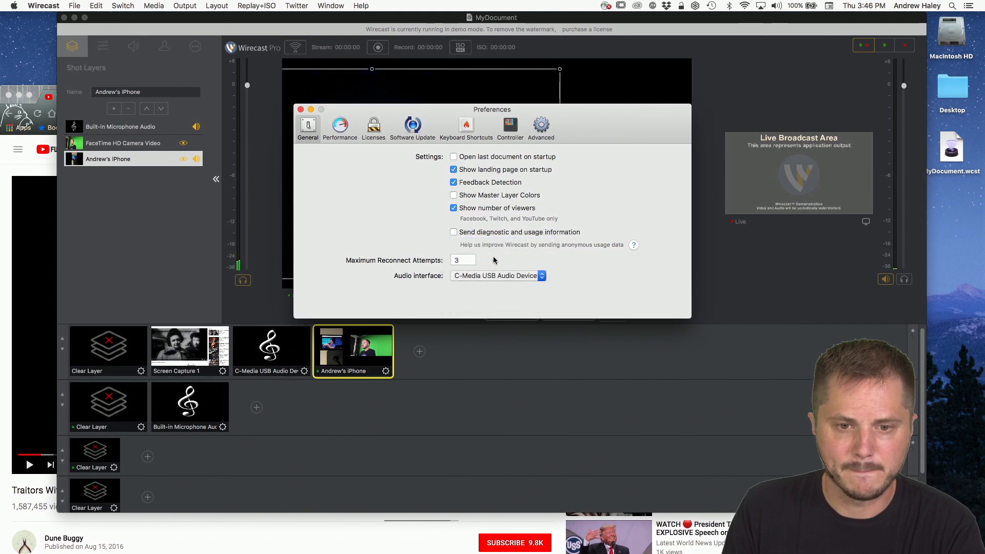
click(504, 280)
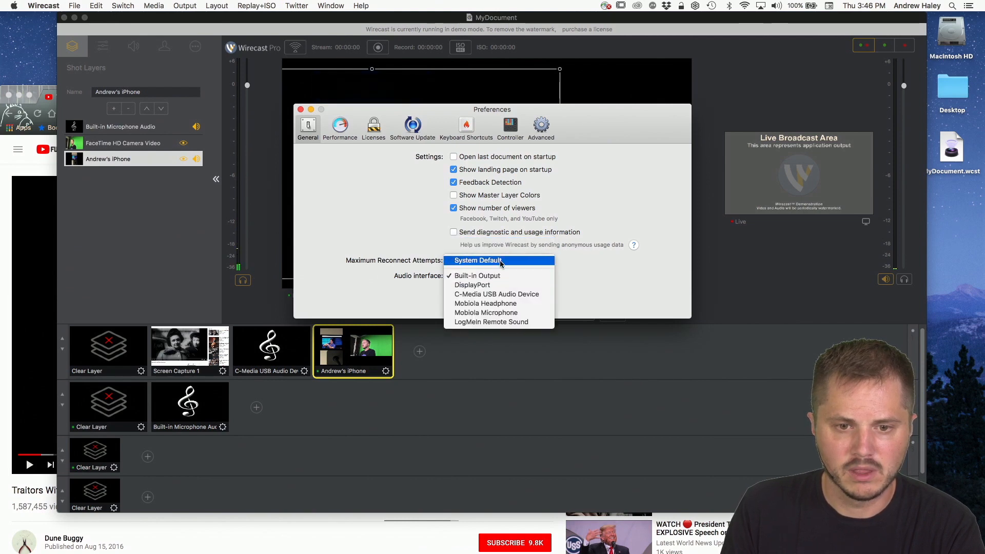
click(500, 260)
click(714, 296)
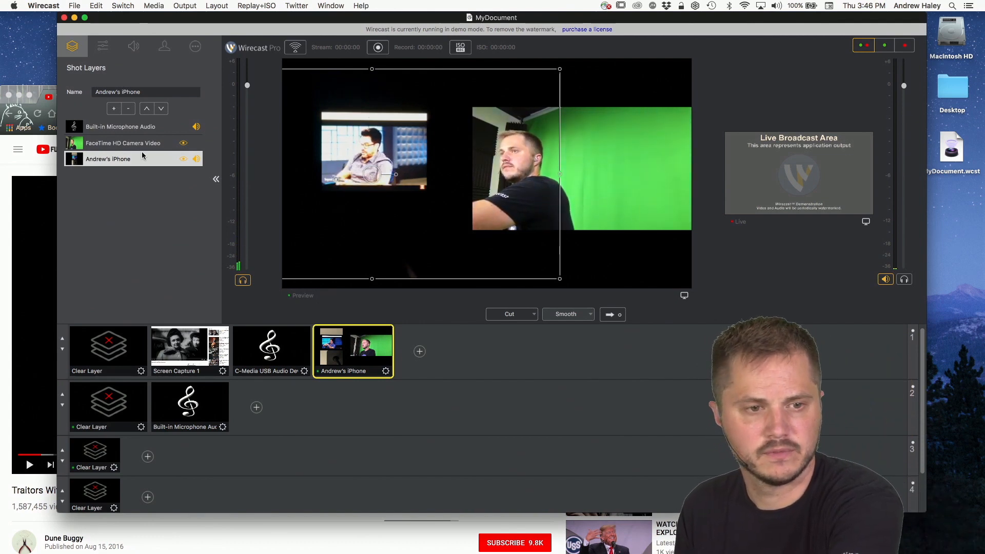
Step: Select the Built-in Microphone Audio layer, check the Rendezvous Dashboard behind the document and return to the main document
click(174, 131)
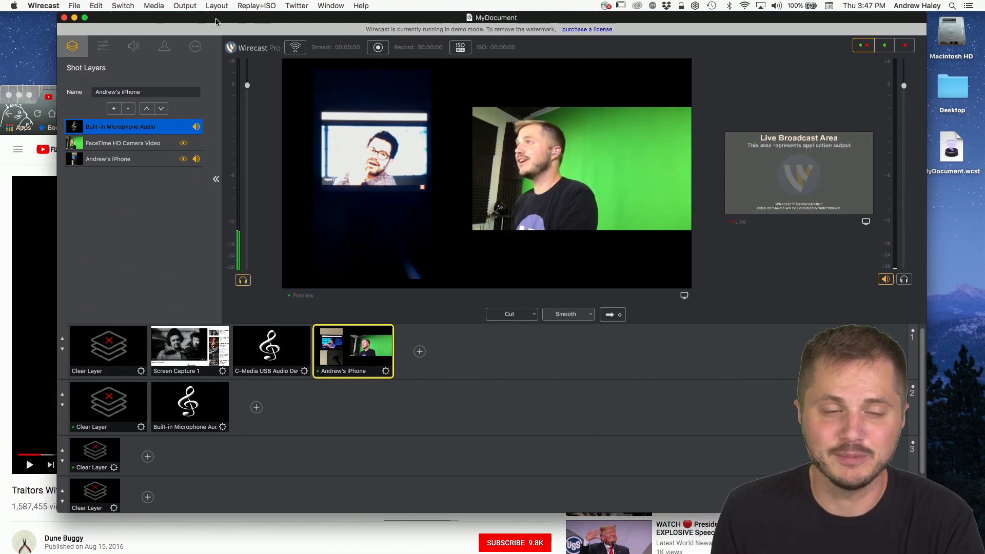
drag(233, 22, 234, 64)
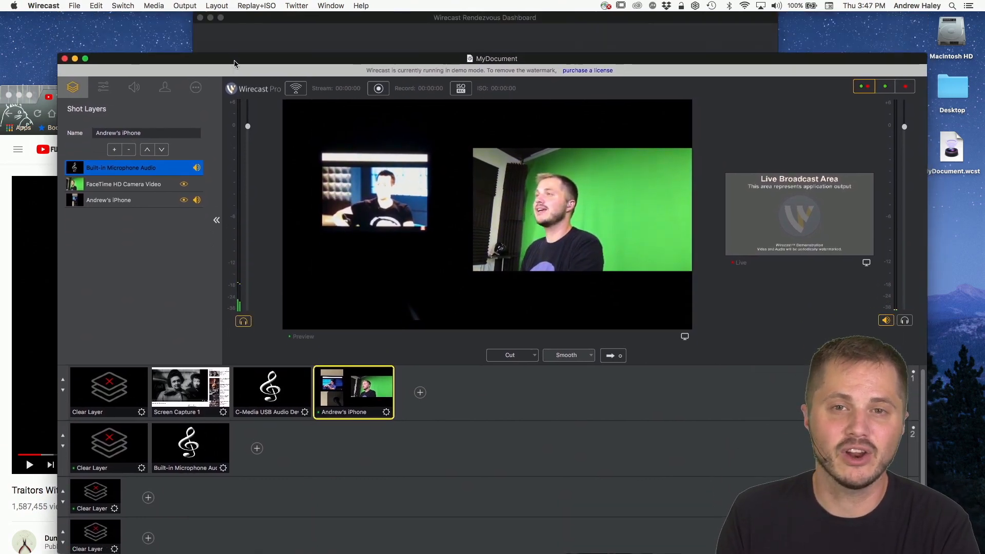
click(336, 28)
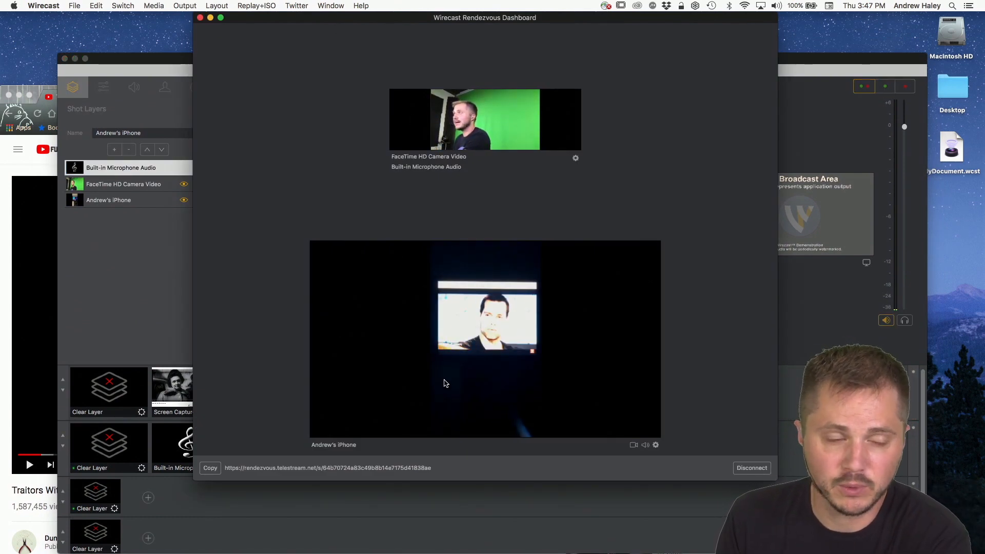
click(165, 61)
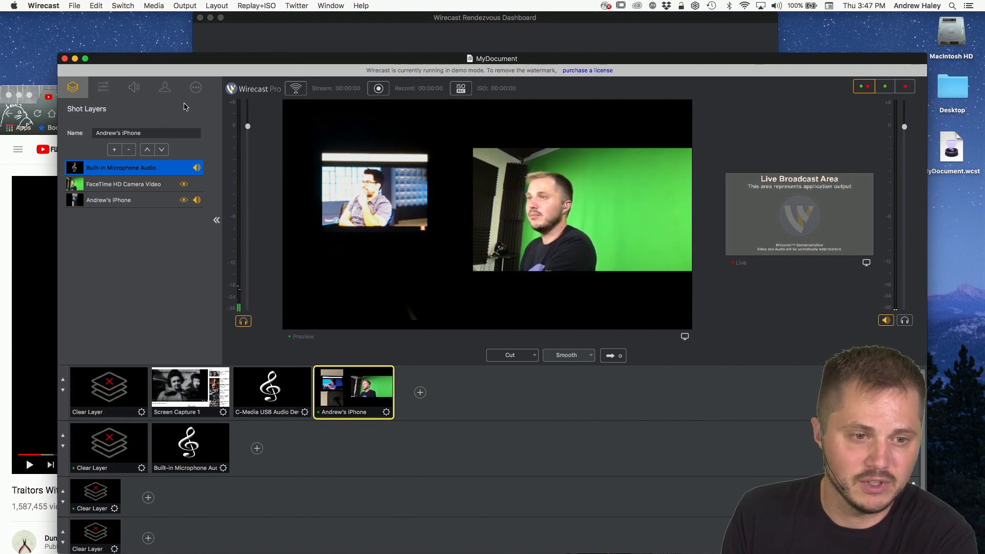
Step: Select the iPhone guest layer and turn off audio monitoring in its Rendezvous session properties
click(144, 184)
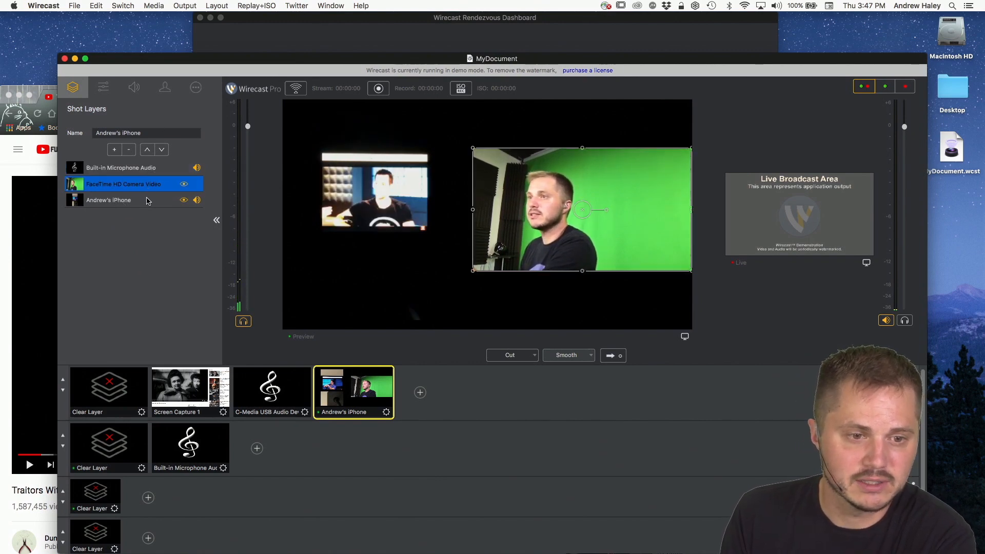
click(148, 200)
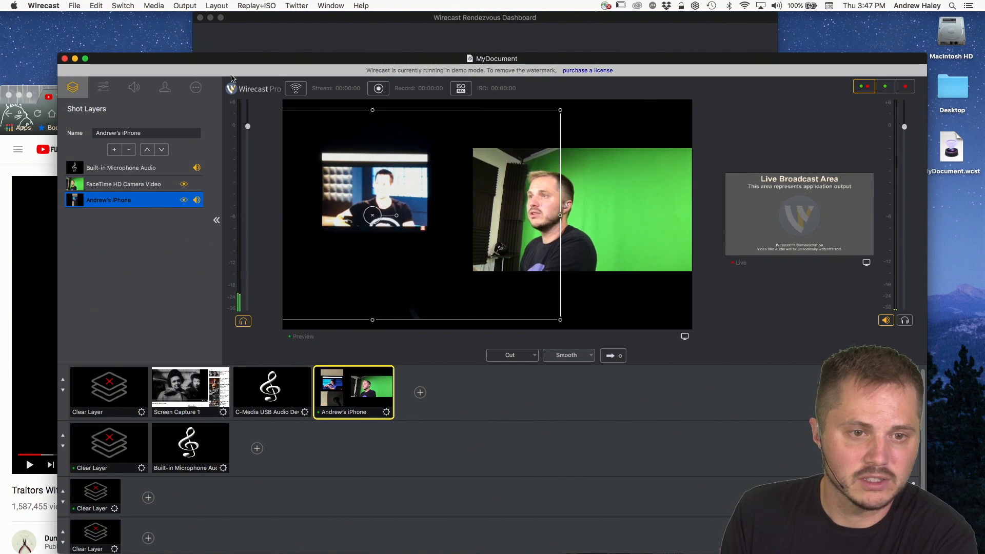
drag(231, 78, 206, 40)
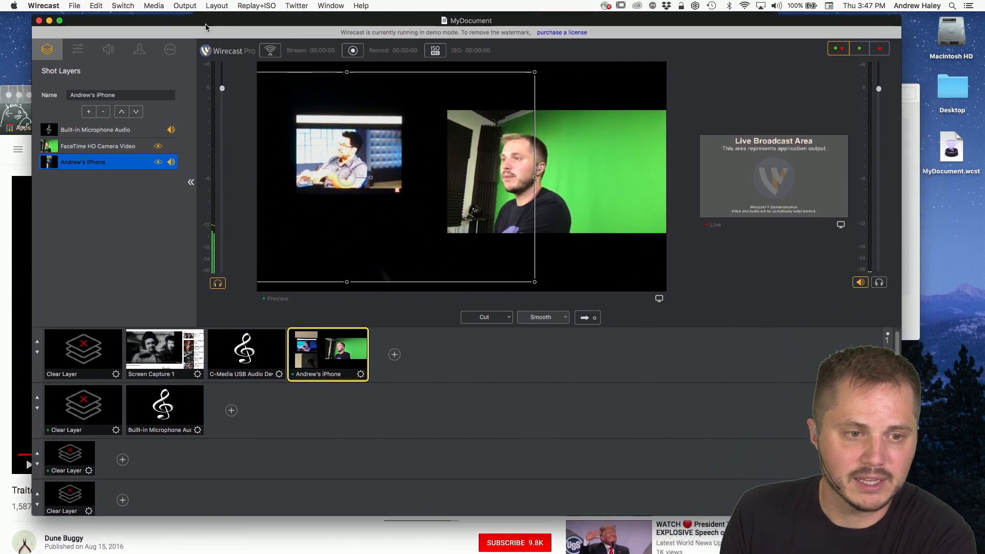
click(169, 50)
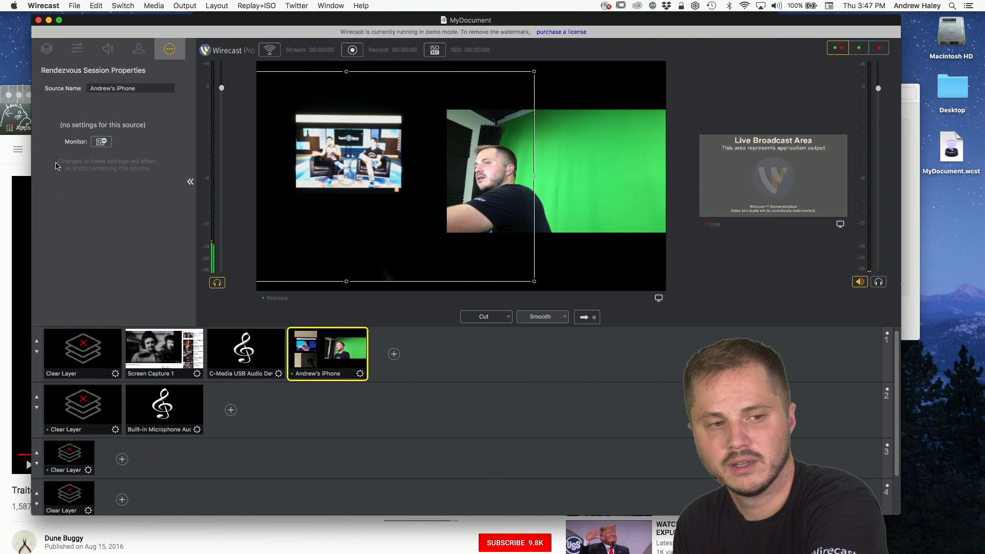
click(102, 143)
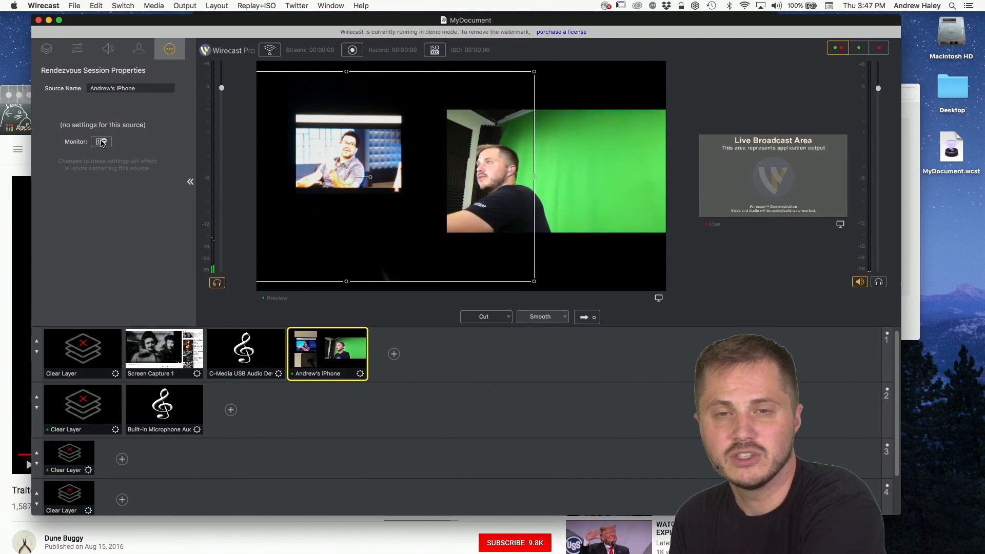
Step: Bring the Rendezvous Dashboard forward and show the camera and microphone choices for the host feed
drag(391, 23, 394, 94)
click(402, 62)
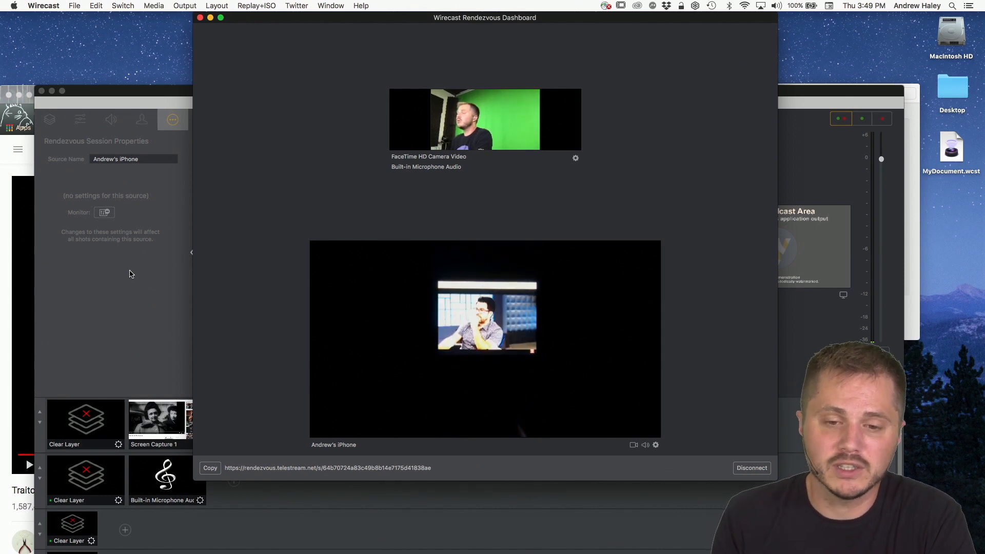
click(575, 158)
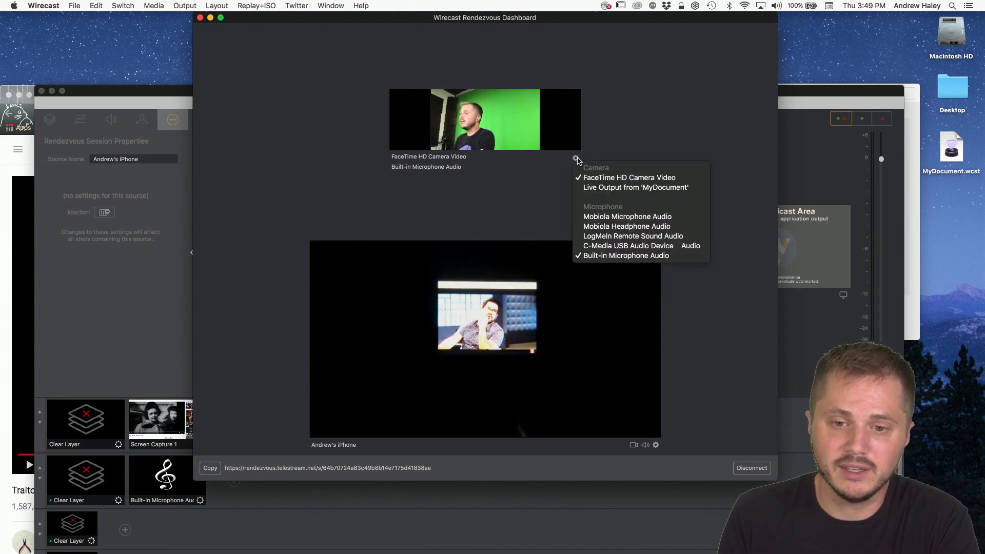